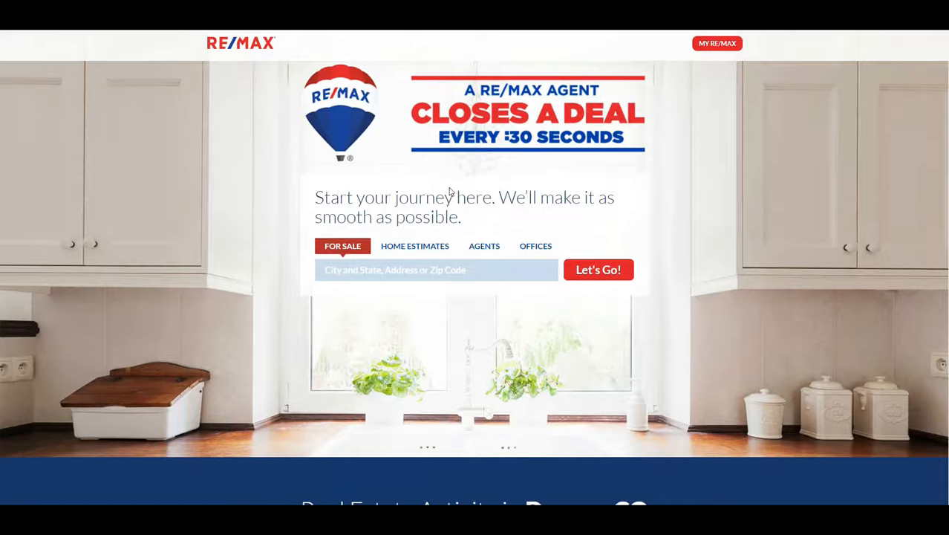
Examine the RE/MAX reference homepage, then the header, hero and search bar of the Sweet Home demo site
scroll(525, 227, down, 3)
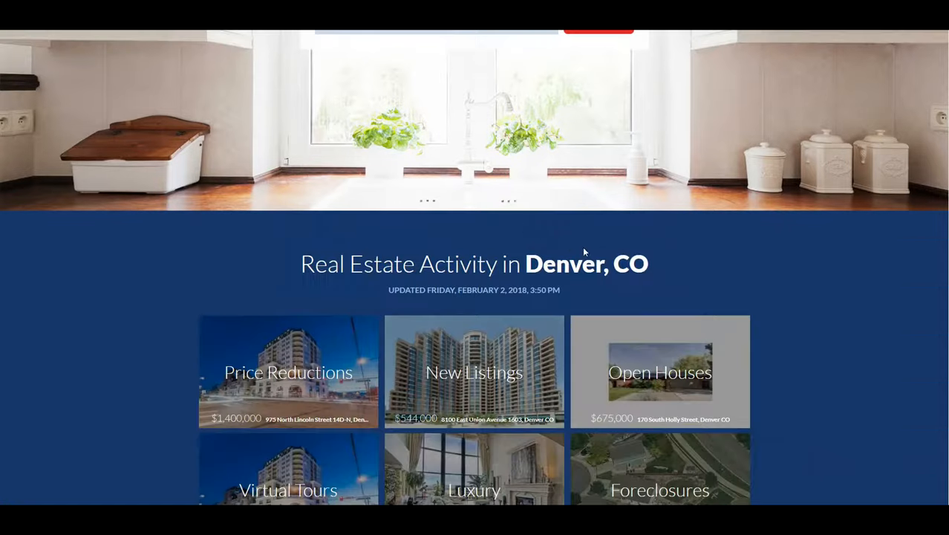
scroll(693, 264, down, 3)
scroll(694, 264, up, 10)
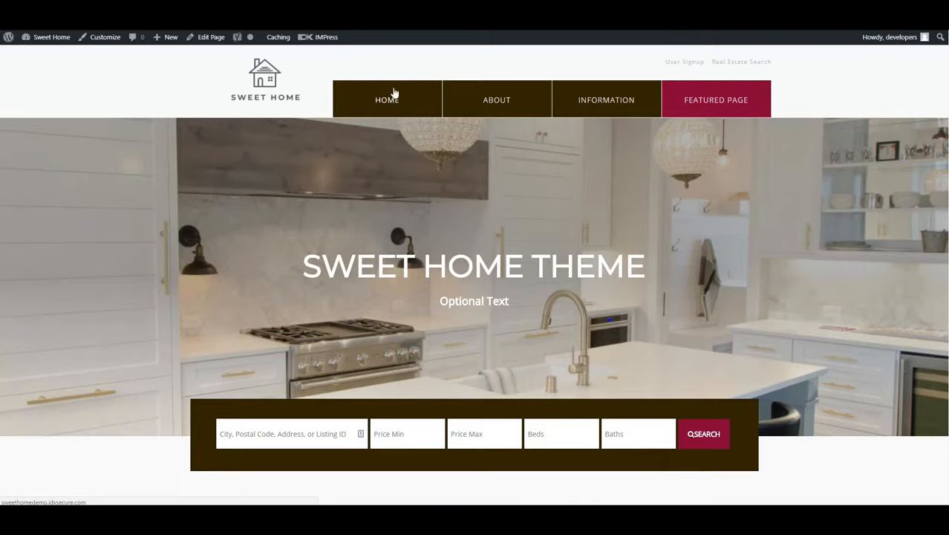
mouse_move(772, 117)
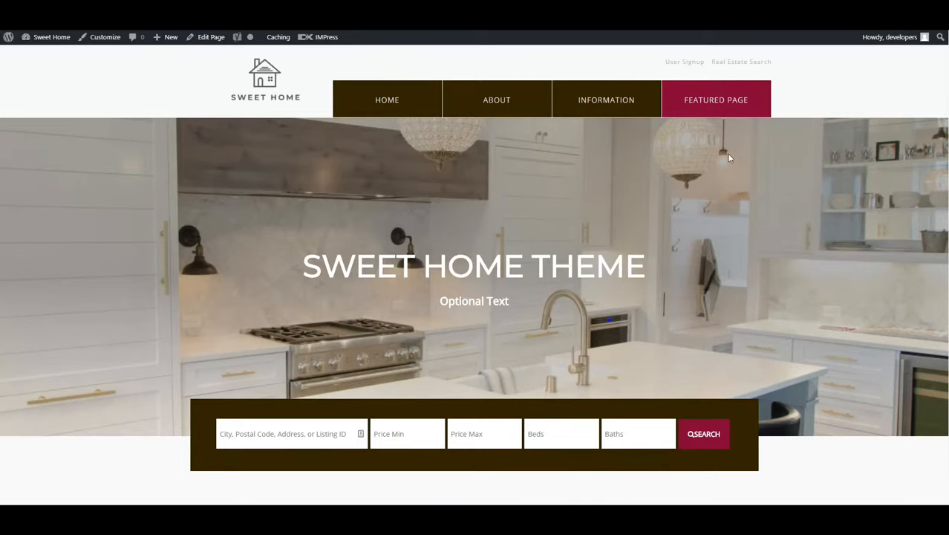
scroll(740, 357, down, 2)
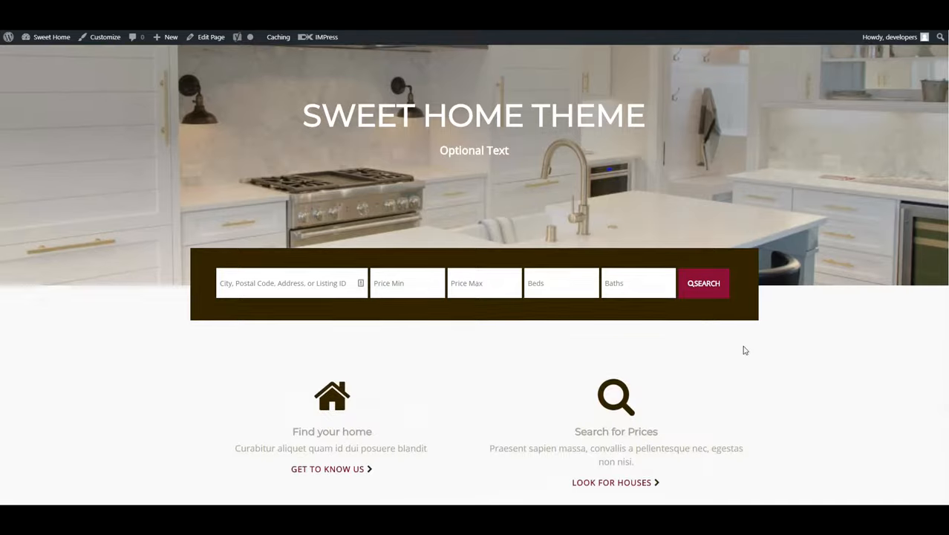
scroll(745, 349, up, 2)
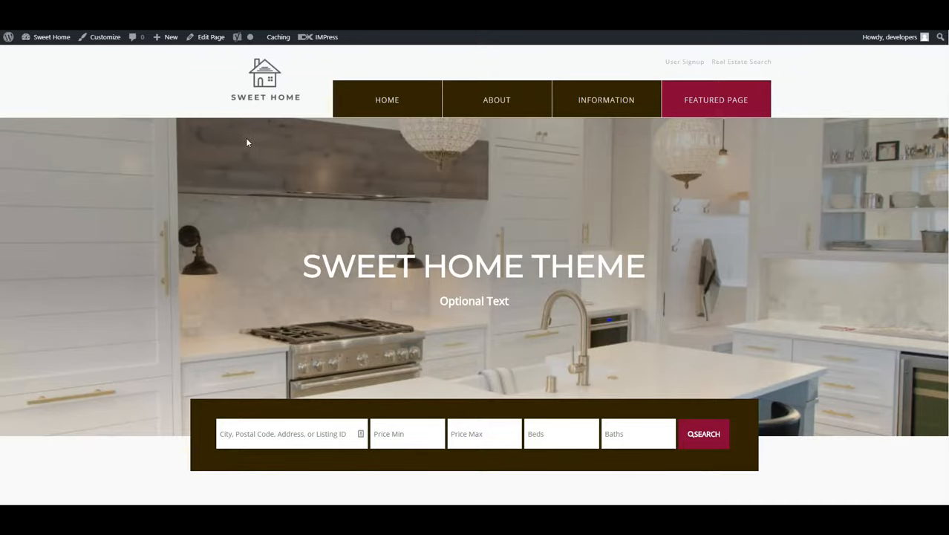
Open the Sweet Home site for customizing, dismiss the autosave notice and review the editable elements in the preview
click(105, 38)
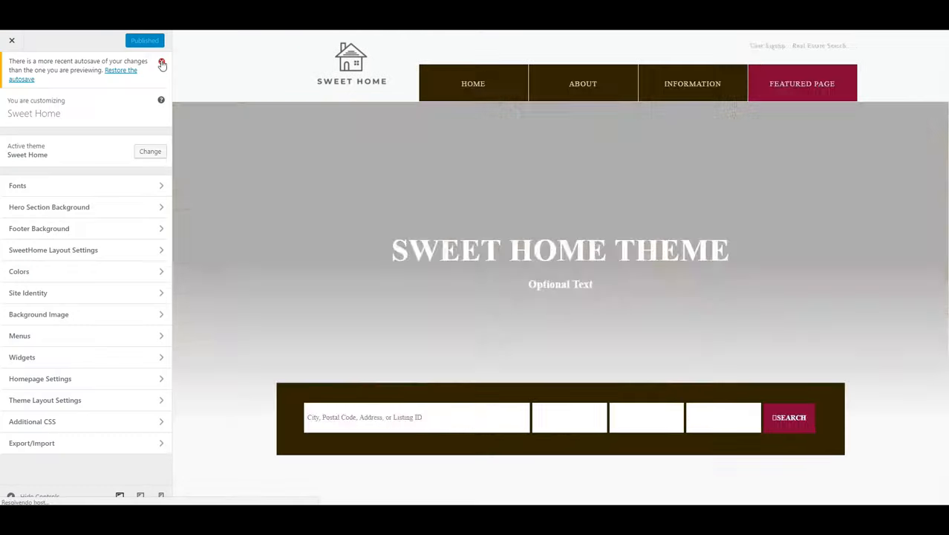
click(161, 61)
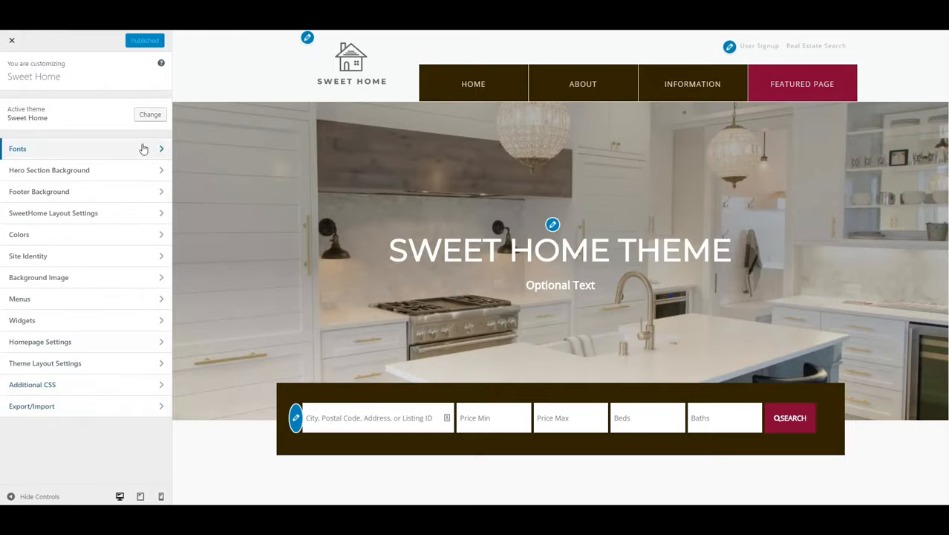
scroll(480, 139, down, 2)
scroll(291, 72, up, 2)
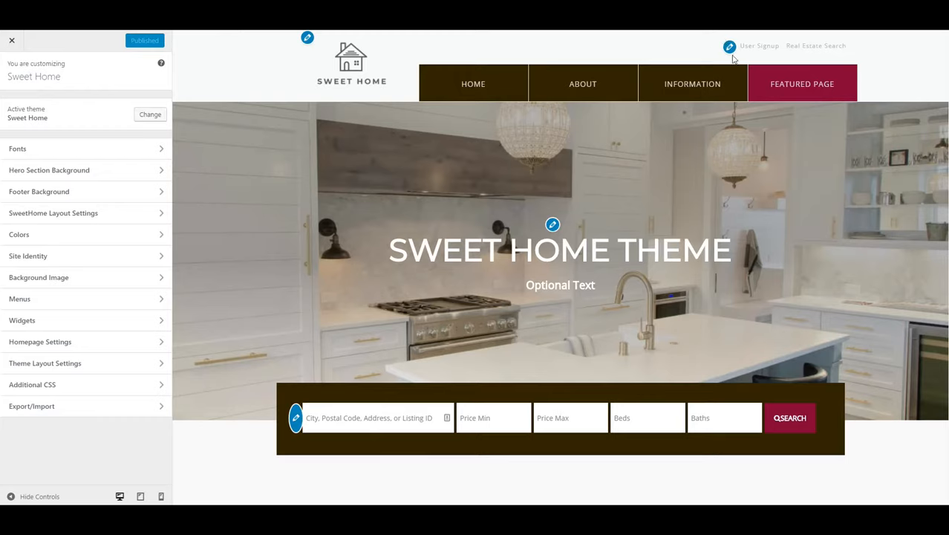
scroll(468, 176, down, 4)
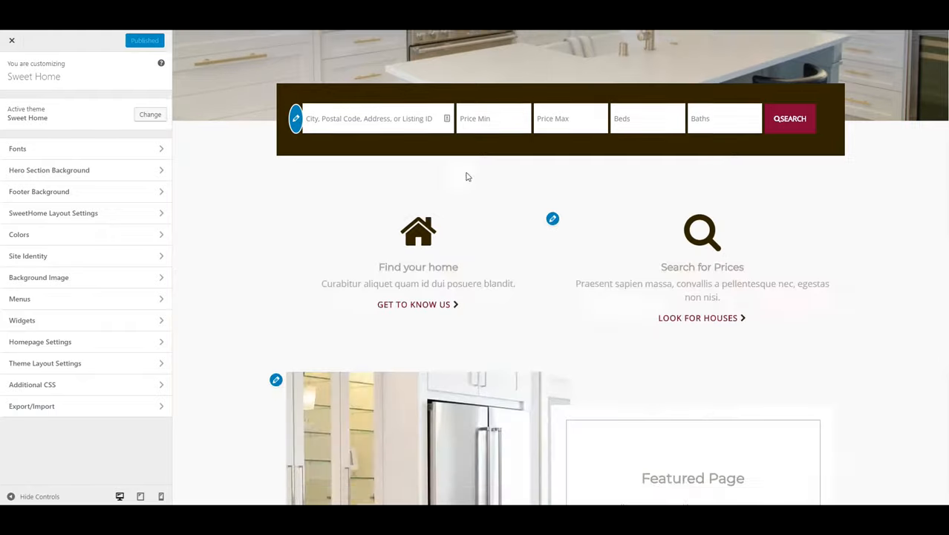
scroll(553, 175, up, 3)
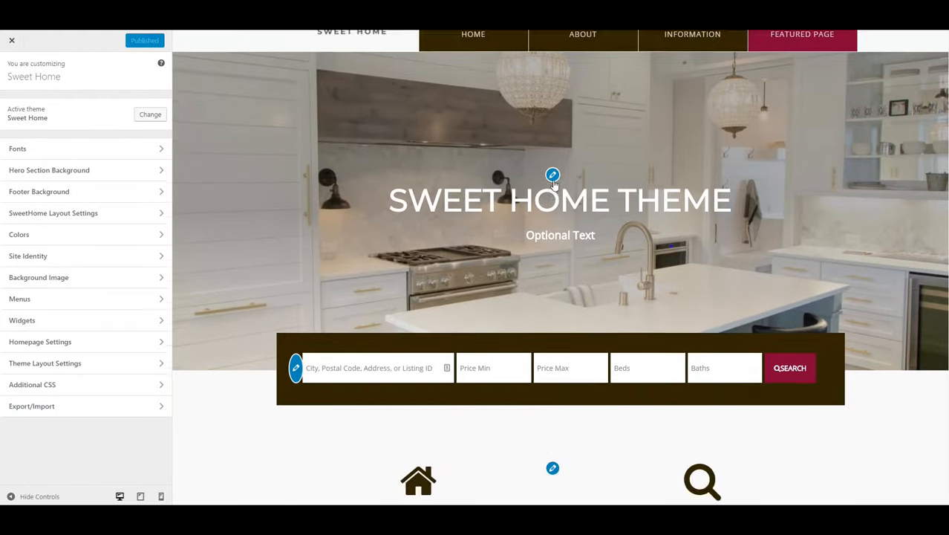
scroll(555, 172, up, 1)
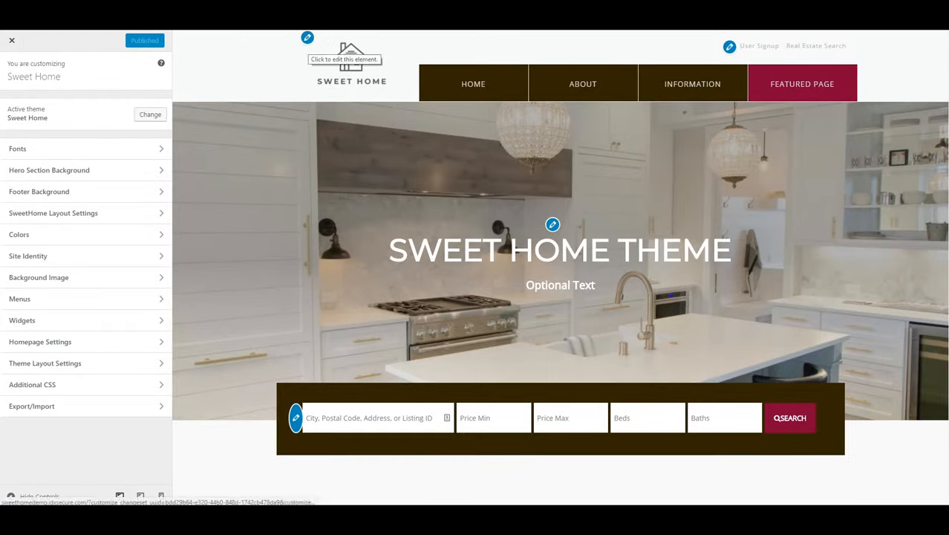
Replace the site logo with the RE/MAX Hallmark Realty Ltd. image from the media library, without cropping it
click(307, 39)
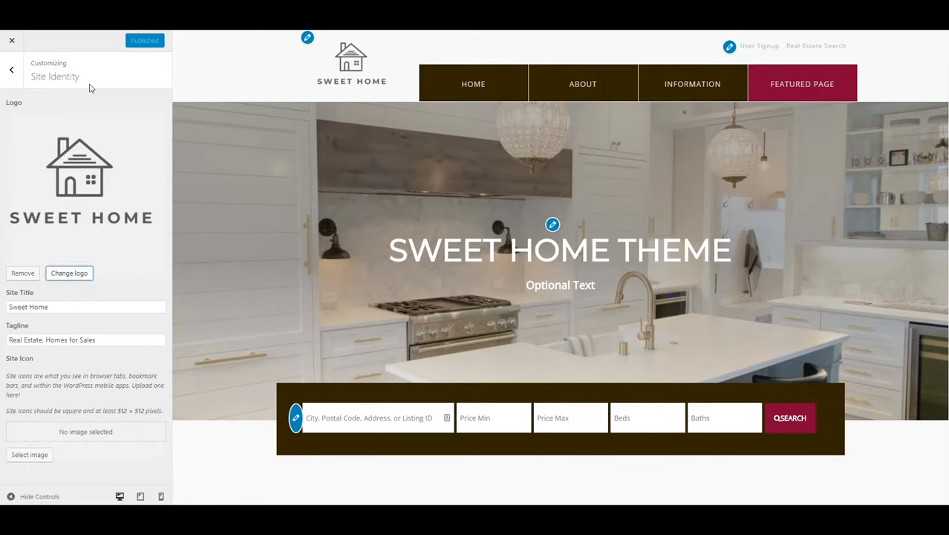
click(90, 275)
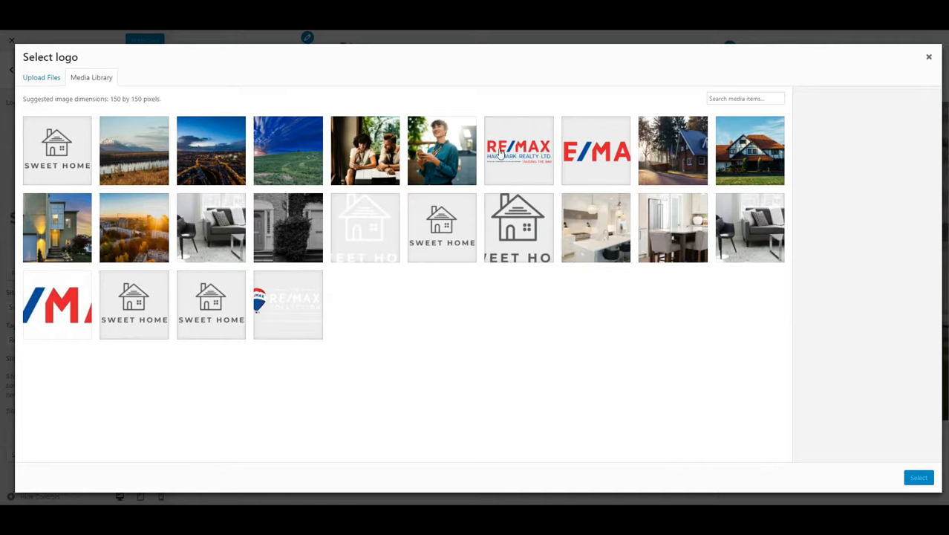
click(496, 153)
click(914, 481)
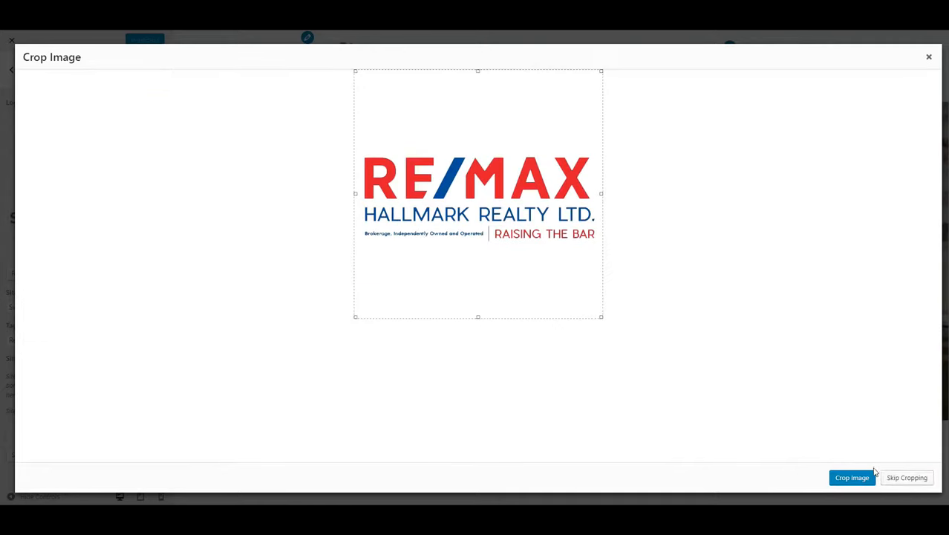
click(908, 479)
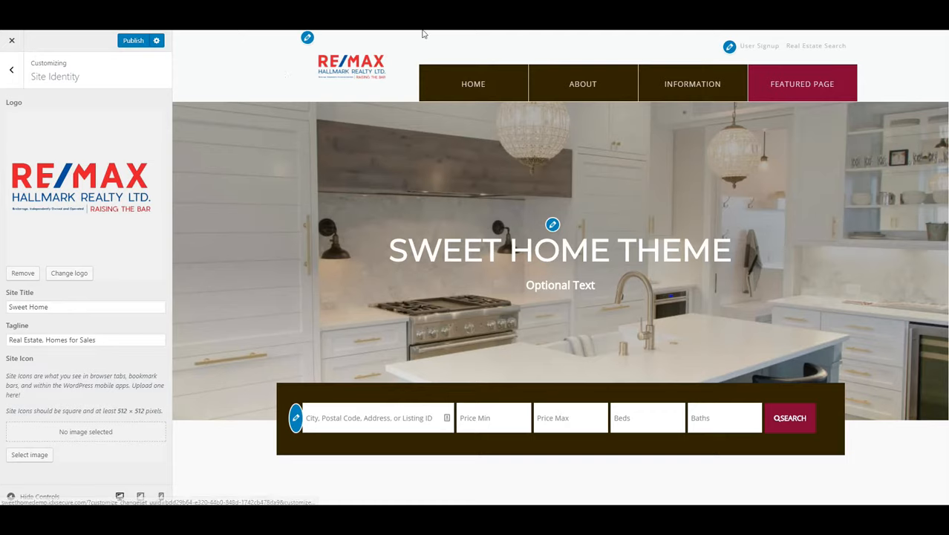
Set the site title to RE/MAX and the tagline to "Hallmark Realty LTD.", and leave the site identity settings
drag(104, 305, 2, 309)
text(RE/MAX)
key(Tab)
text(Hallmark R)
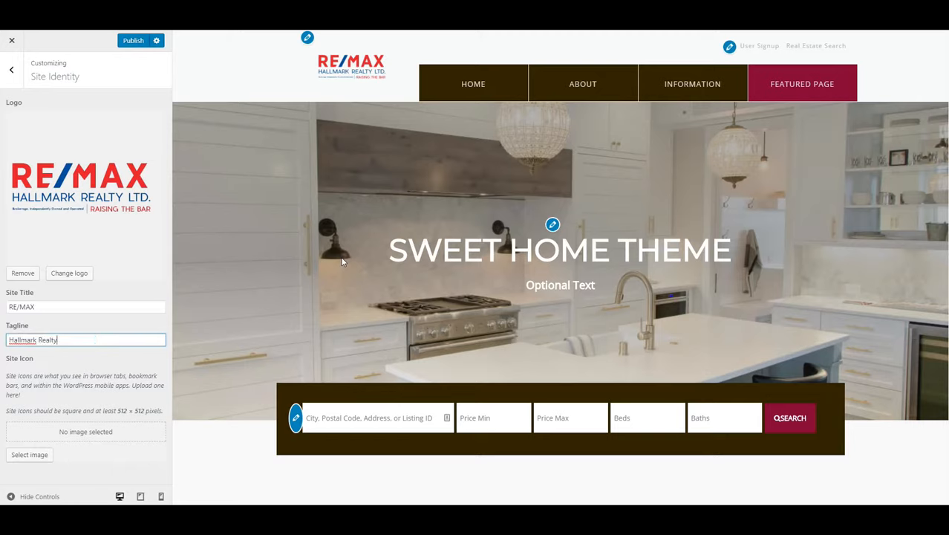
text(ealty LTD.)
click(11, 83)
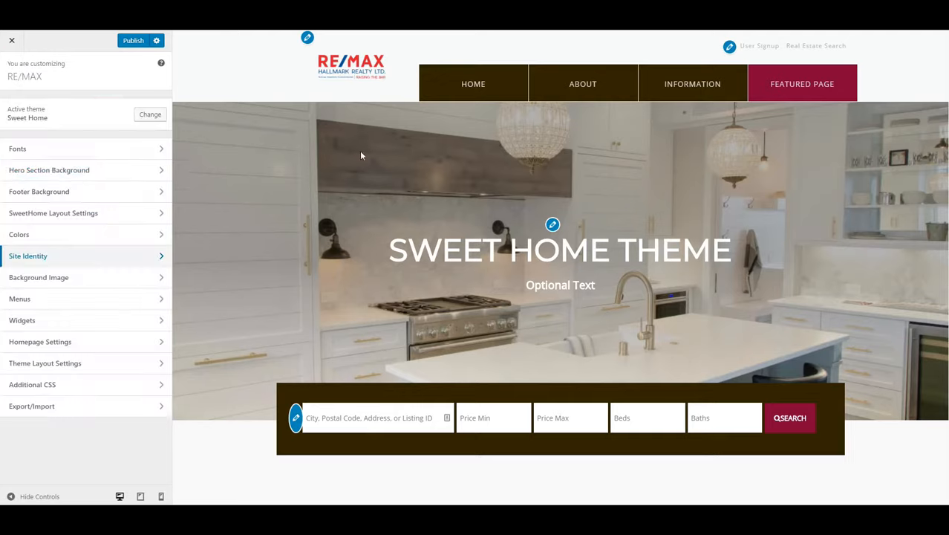
Set the theme's highlight color to red #c60035 and its background color to white #ffffff
click(133, 236)
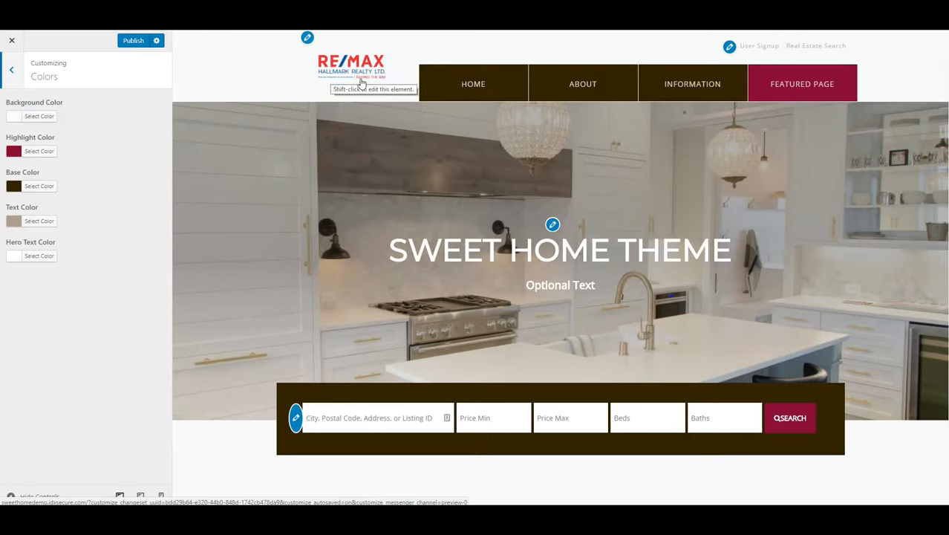
click(12, 153)
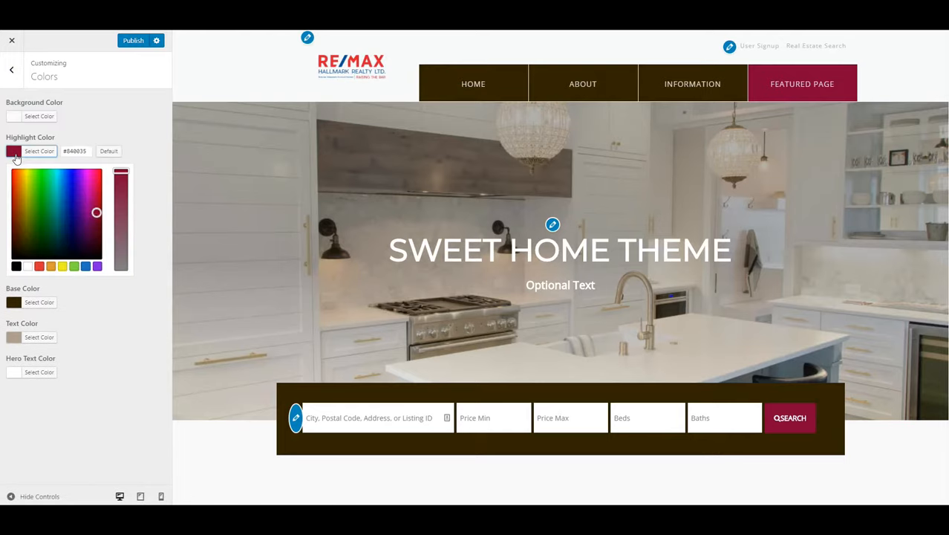
drag(95, 213, 98, 190)
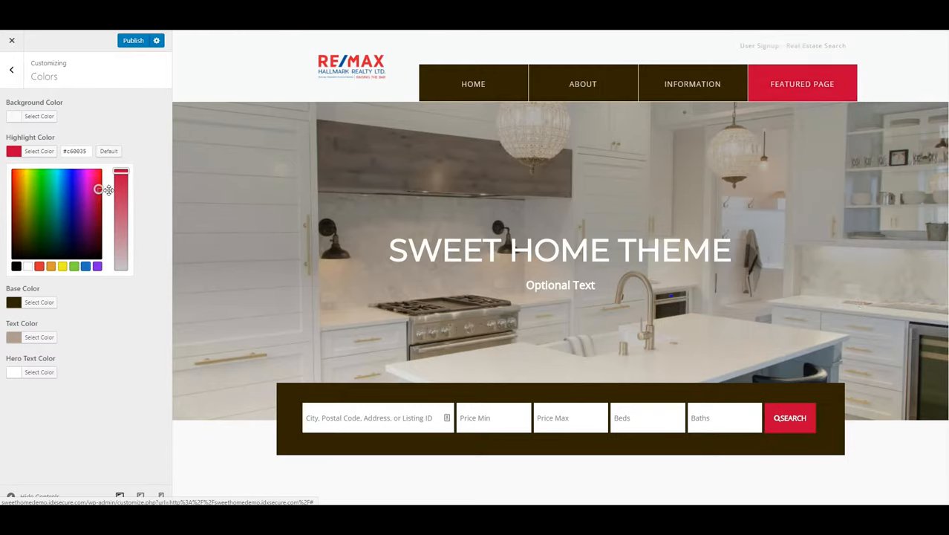
mouse_move(804, 87)
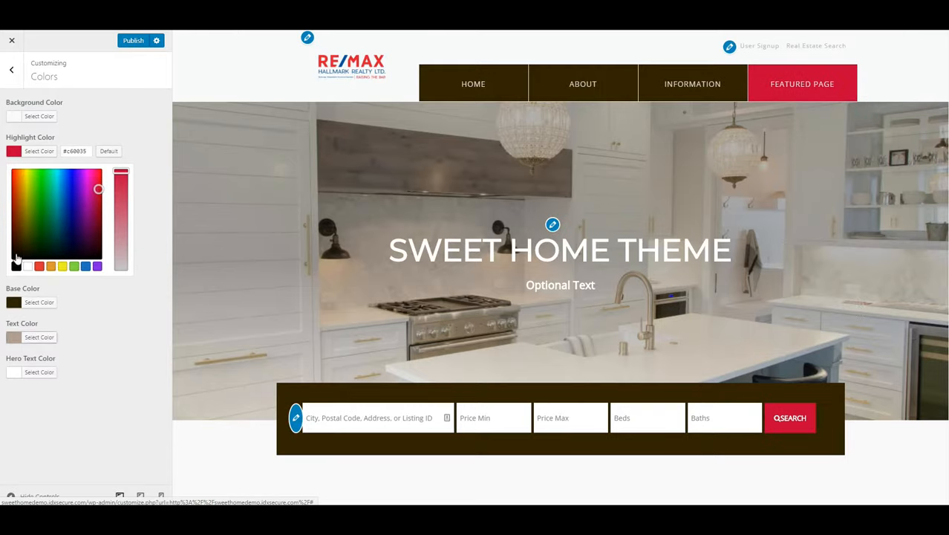
click(17, 121)
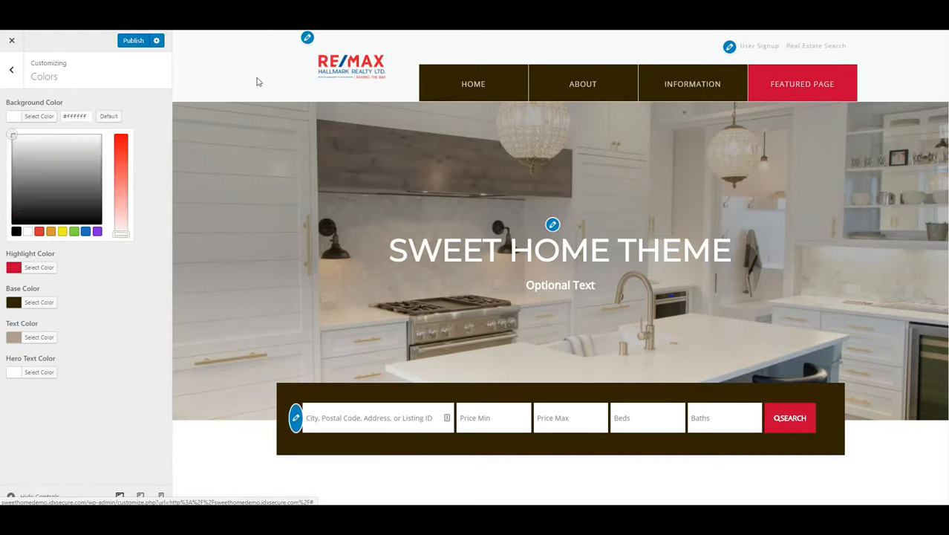
Set the theme's base color to dark navy #00033d and check it across the page preview
click(19, 303)
click(71, 272)
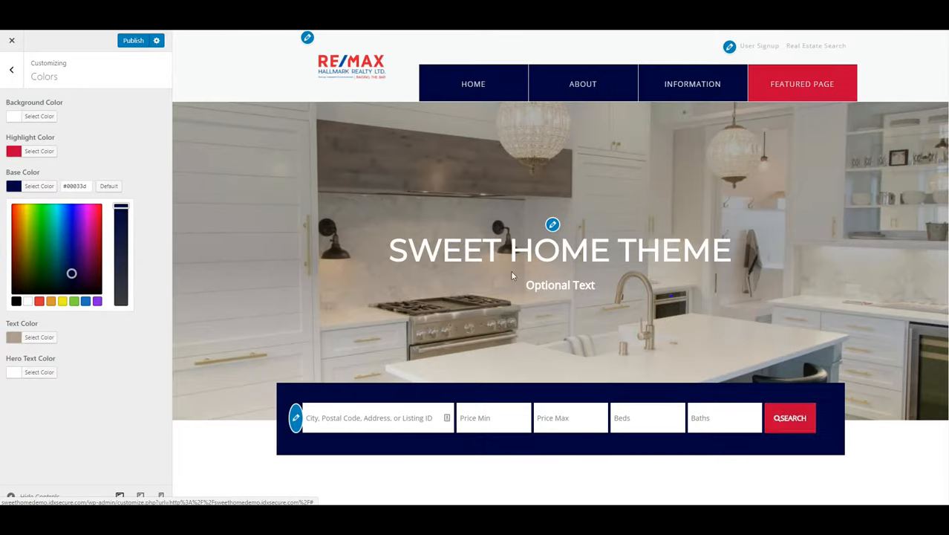
scroll(510, 269, down, 15)
scroll(460, 271, up, 15)
Set the theme's text color to gray #969696 and check it across the page preview
click(13, 340)
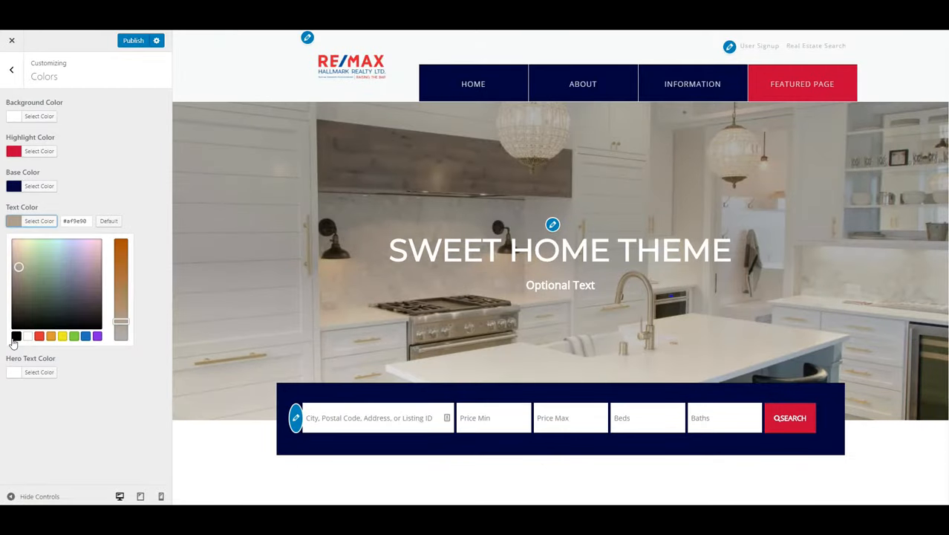
click(16, 335)
click(11, 275)
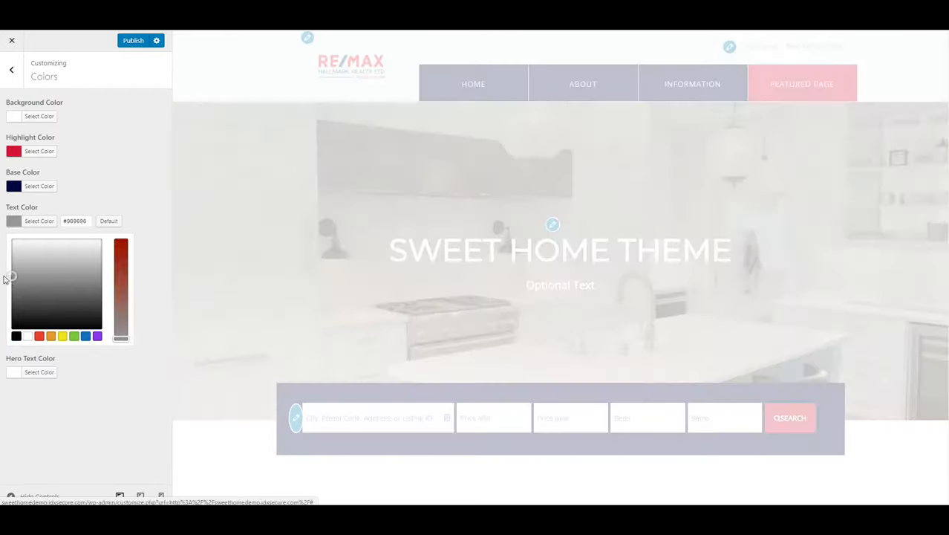
click(3, 274)
scroll(378, 276, down, 5)
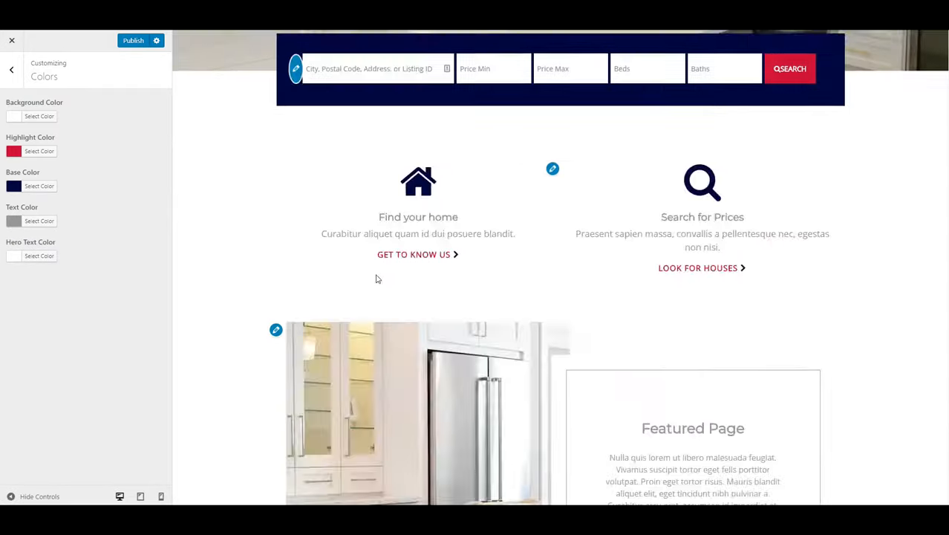
drag(947, 141, 945, 413)
Lighten the theme's text color to gray #b5b5b5, check it on the page and leave the color settings
click(15, 222)
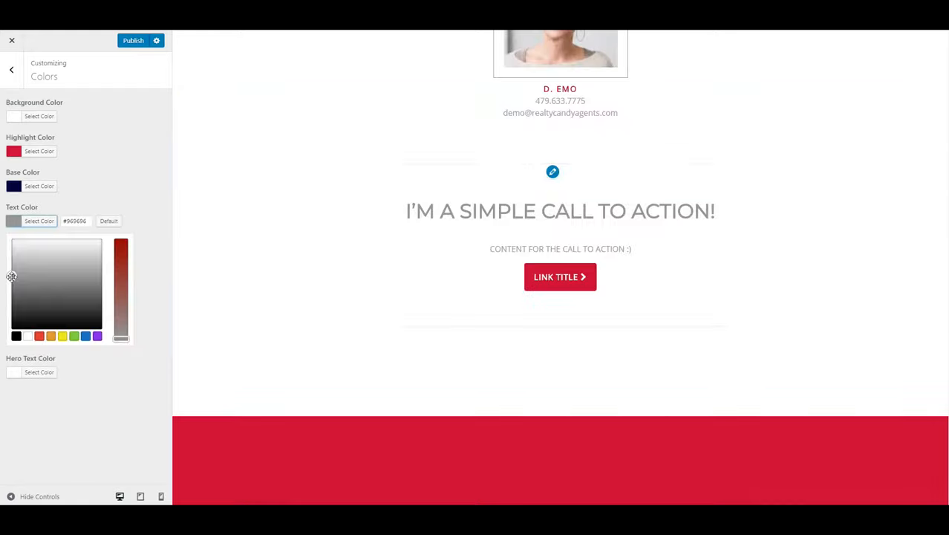
click(12, 265)
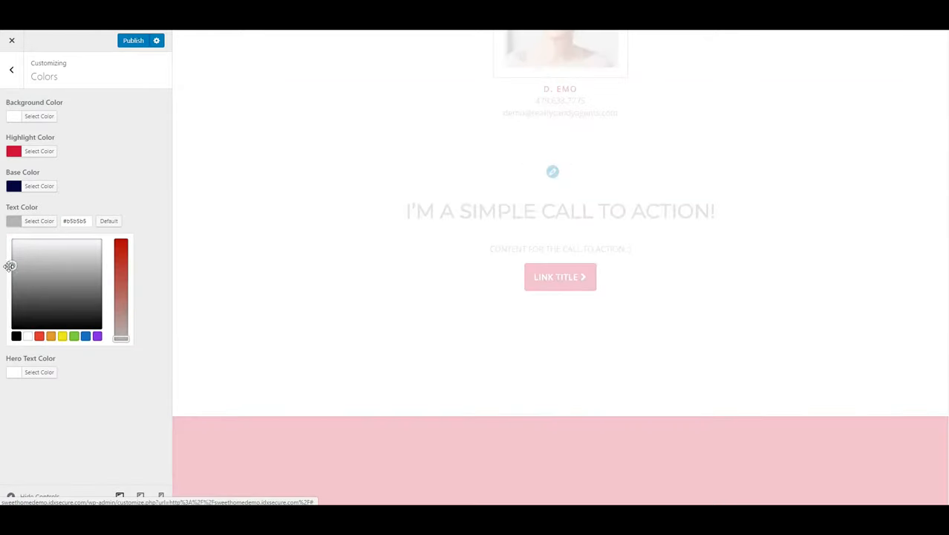
scroll(798, 301, down, 3)
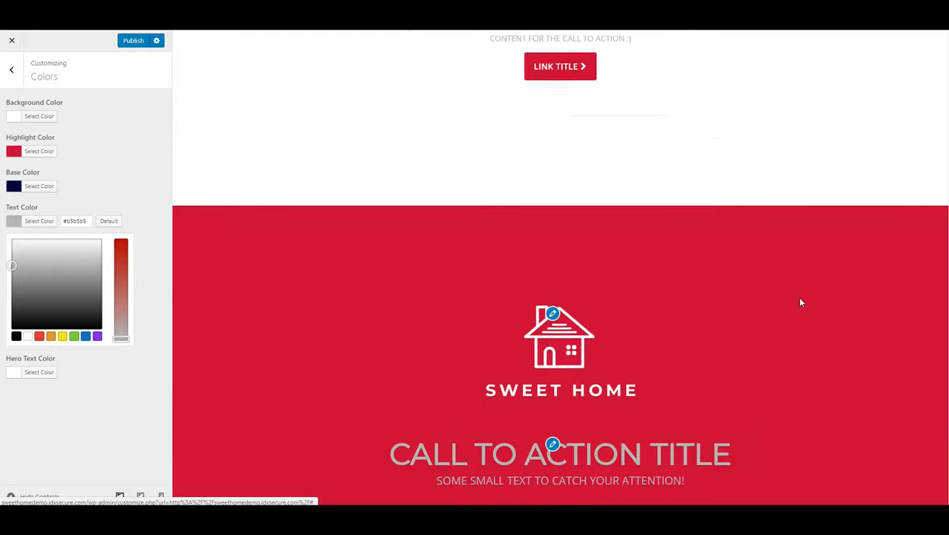
scroll(797, 297, up, 10)
scroll(800, 302, up, 5)
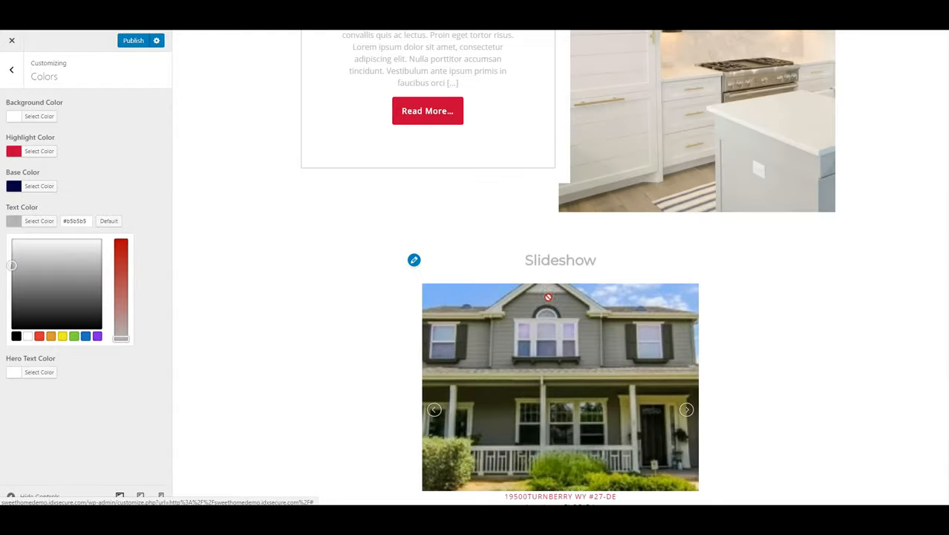
click(140, 399)
scroll(483, 233, up, 5)
scroll(482, 233, up, 5)
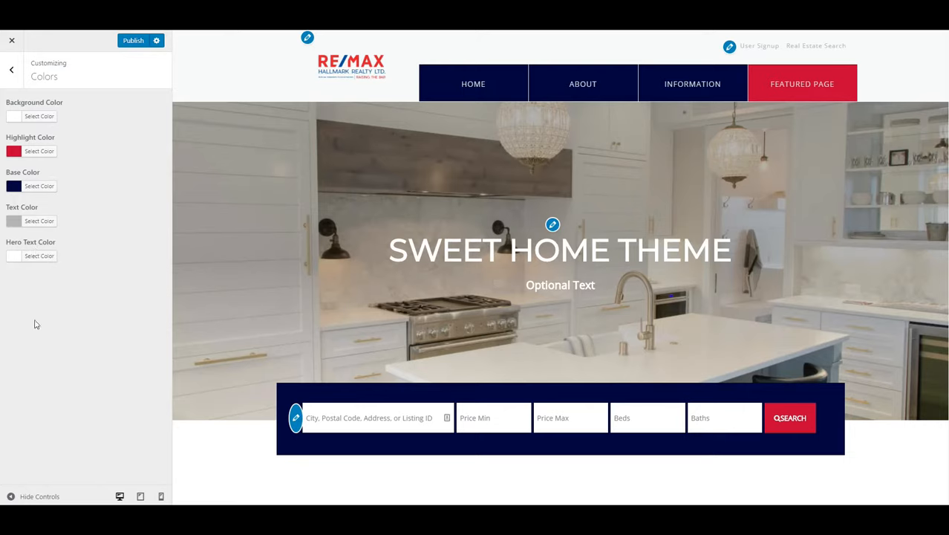
drag(384, 240, 674, 329)
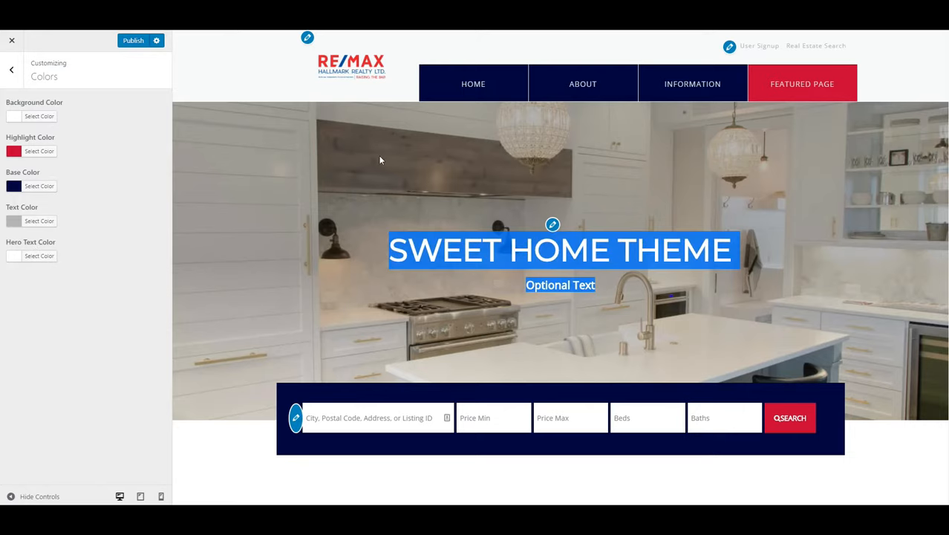
click(10, 71)
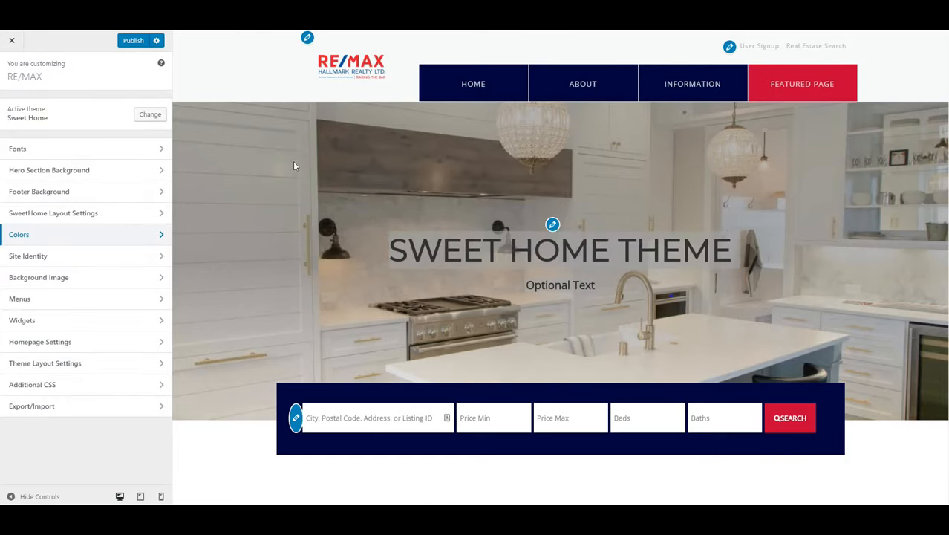
click(566, 286)
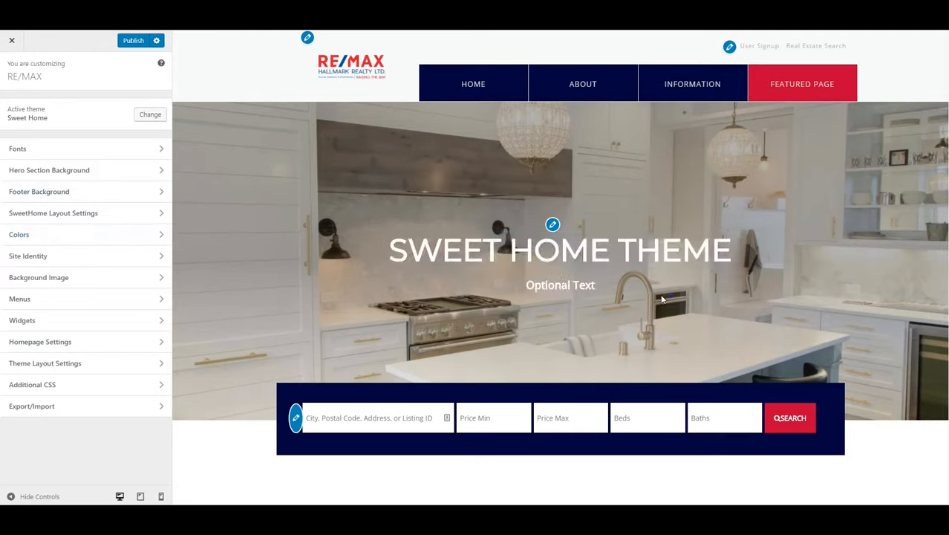
drag(661, 297, 357, 258)
click(646, 298)
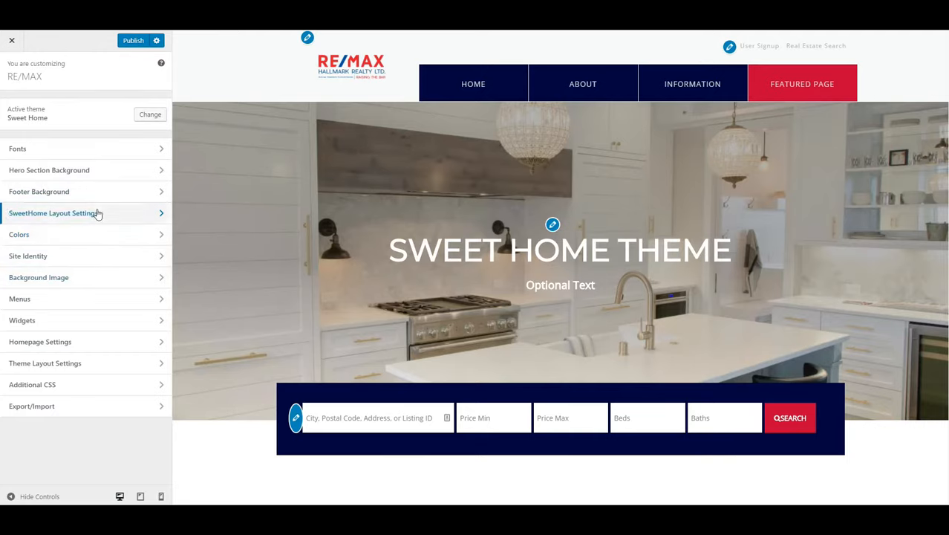
Set the hero section background to the real-estate-6.jpg wooded house photo from the media library
click(115, 174)
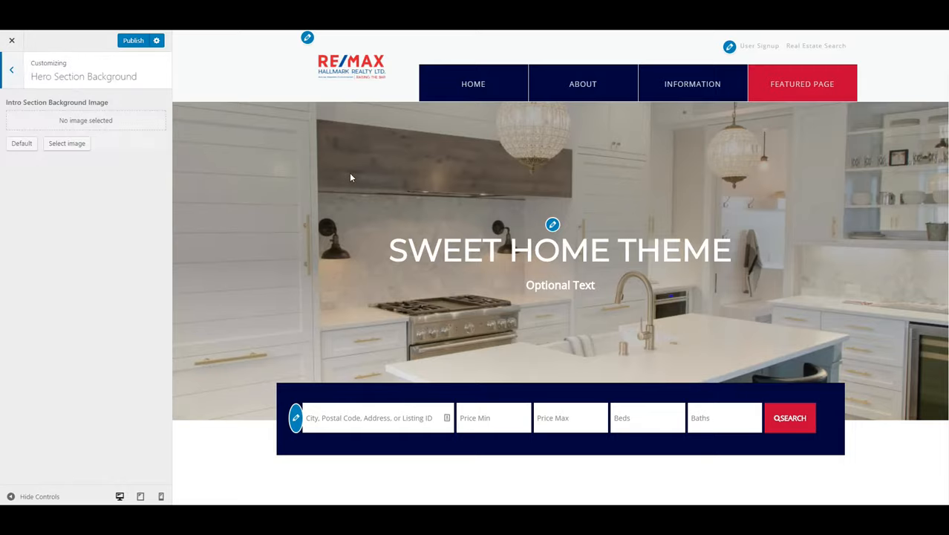
scroll(351, 177, down, 7)
scroll(350, 177, down, 10)
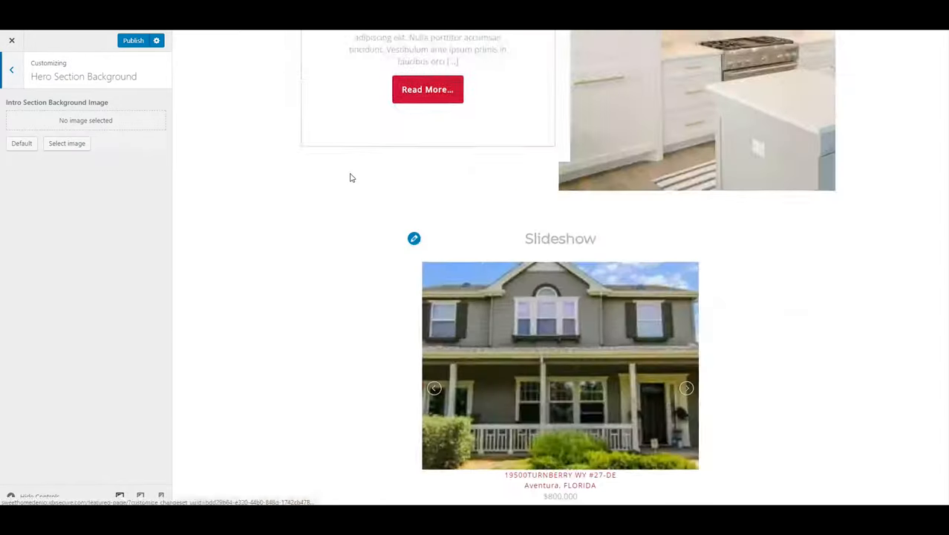
scroll(350, 177, down, 6)
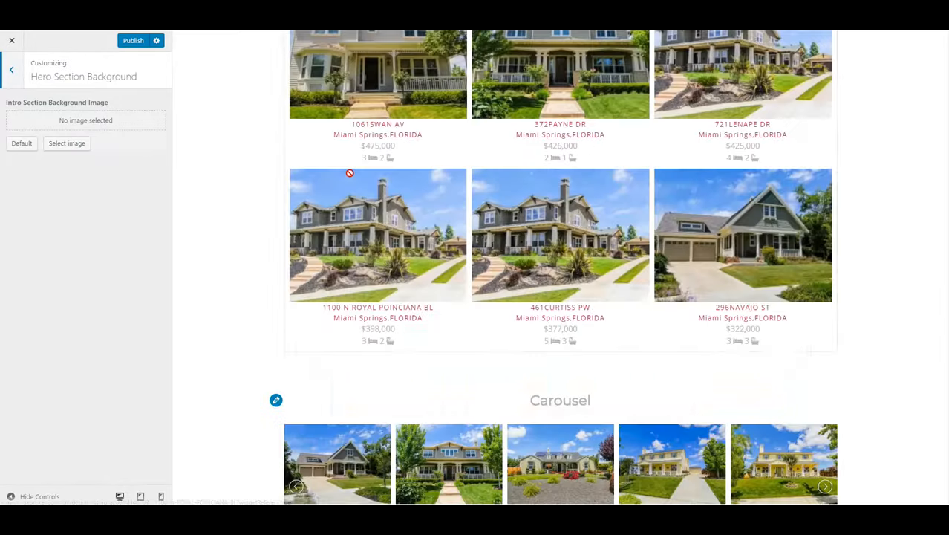
scroll(245, 219, up, 16)
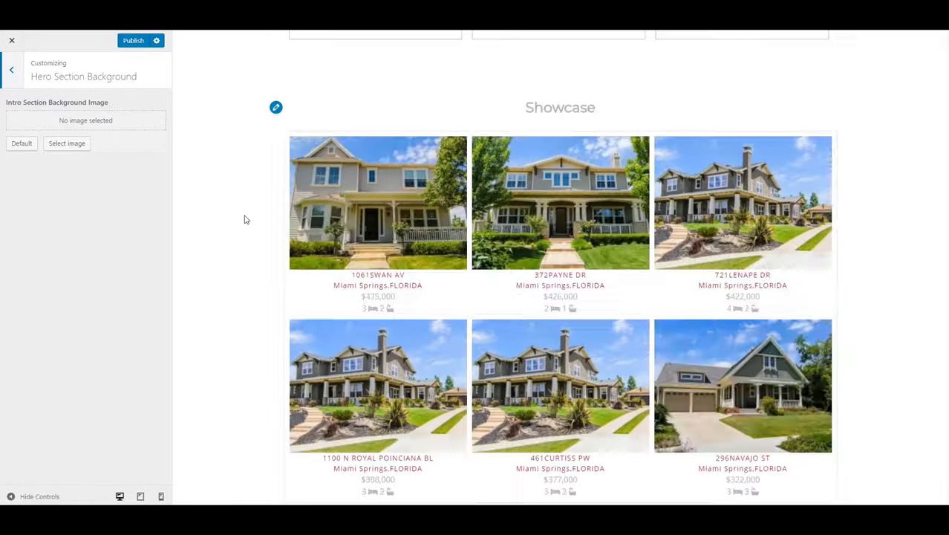
scroll(259, 213, up, 10)
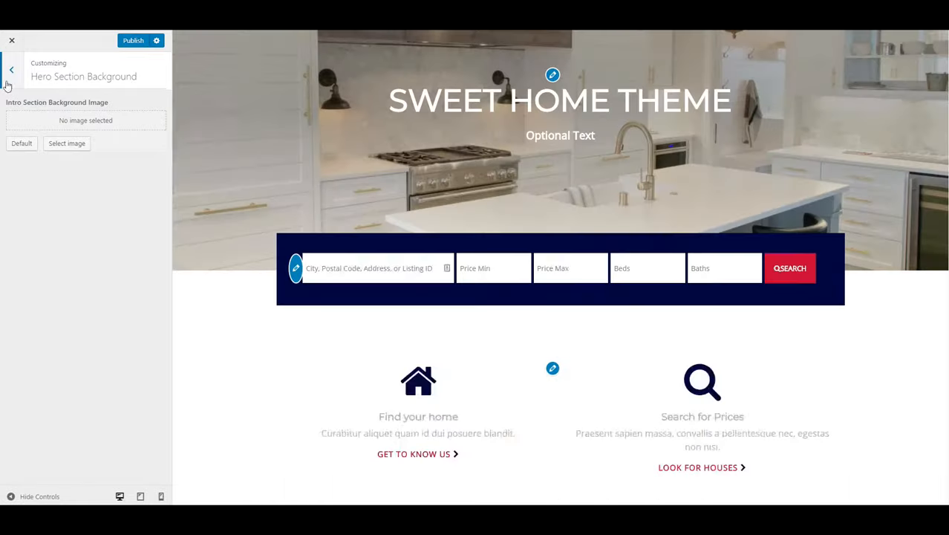
click(11, 69)
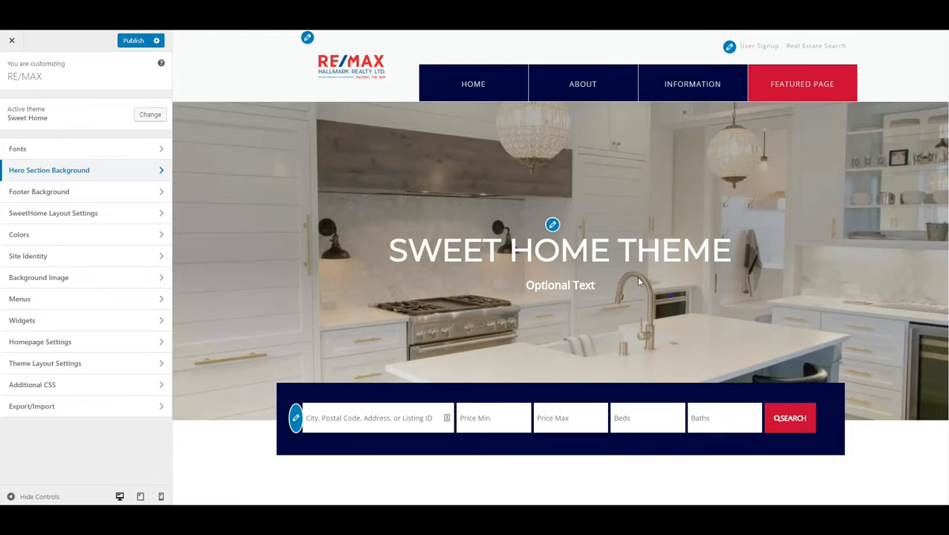
click(34, 176)
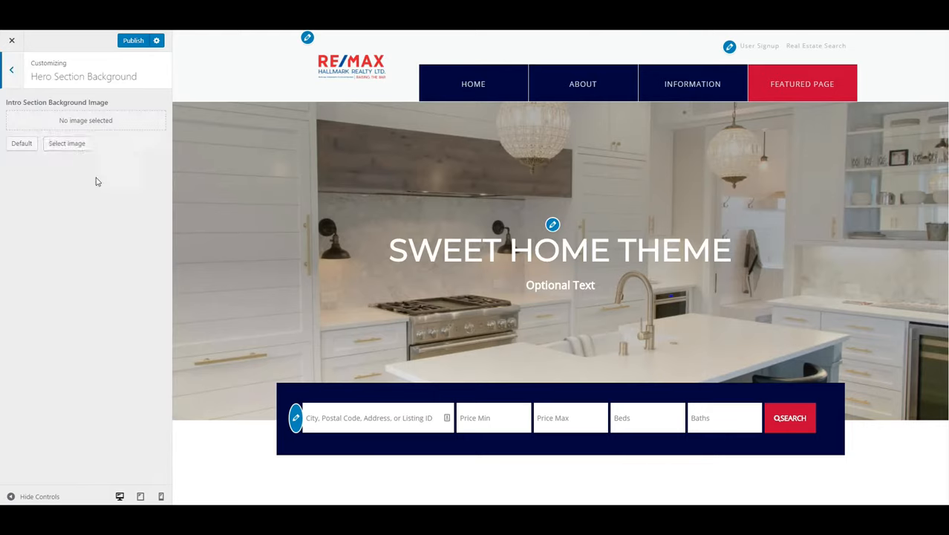
click(65, 142)
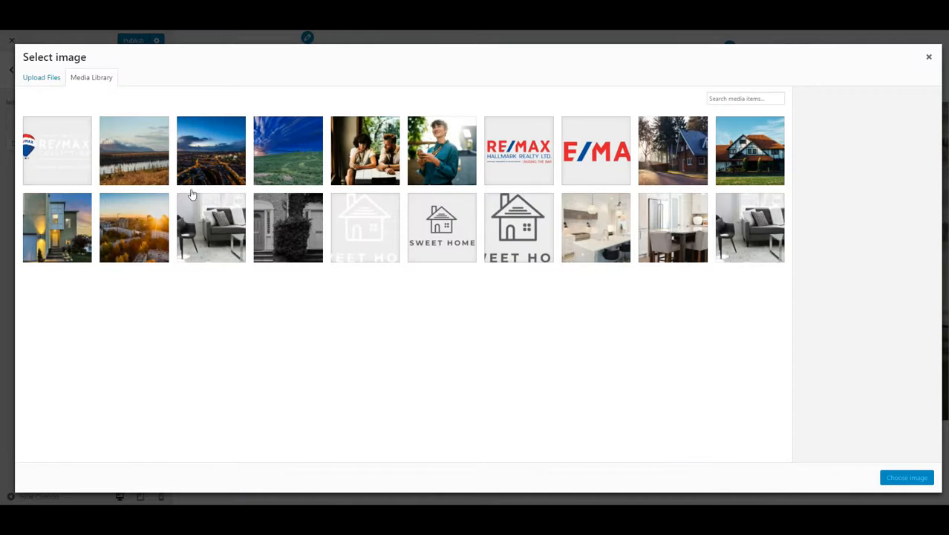
click(691, 133)
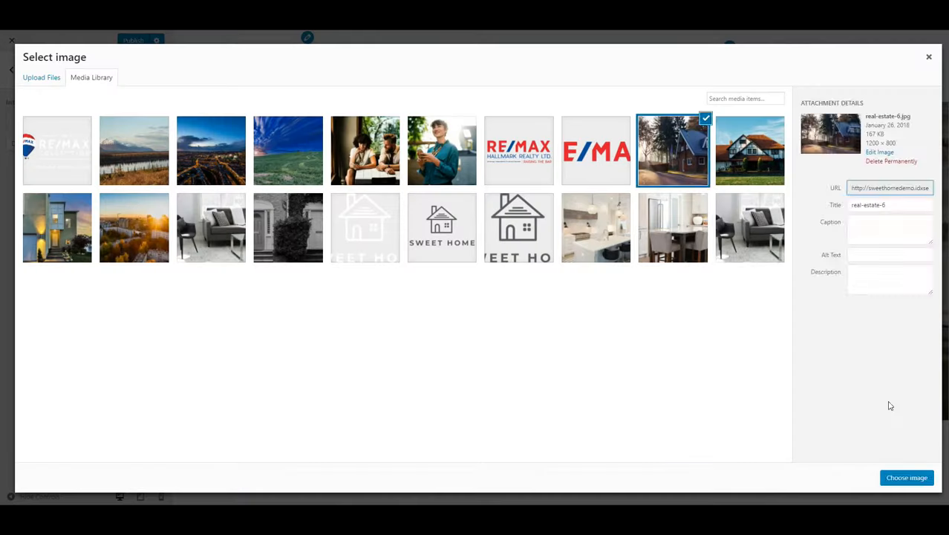
click(907, 481)
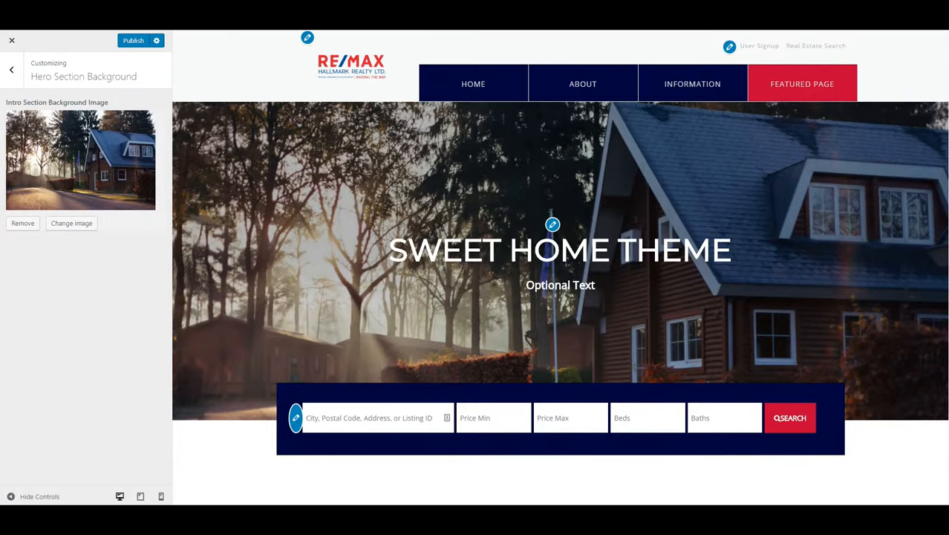
Set the footer background to the media library's landscape photo of snowy mountains behind a river and check it on the page
scroll(942, 178, down, 10)
drag(943, 207, 947, 490)
scroll(560, 268, down, 1)
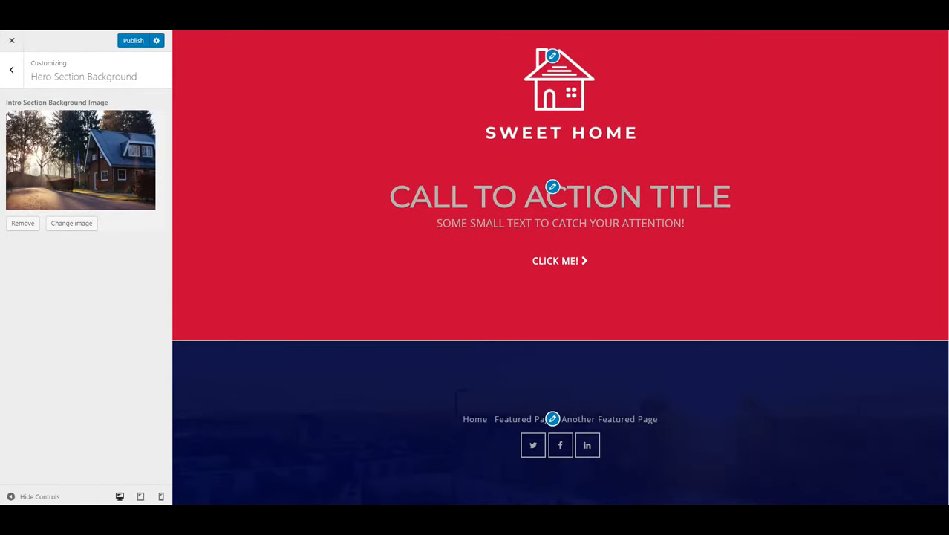
click(4, 79)
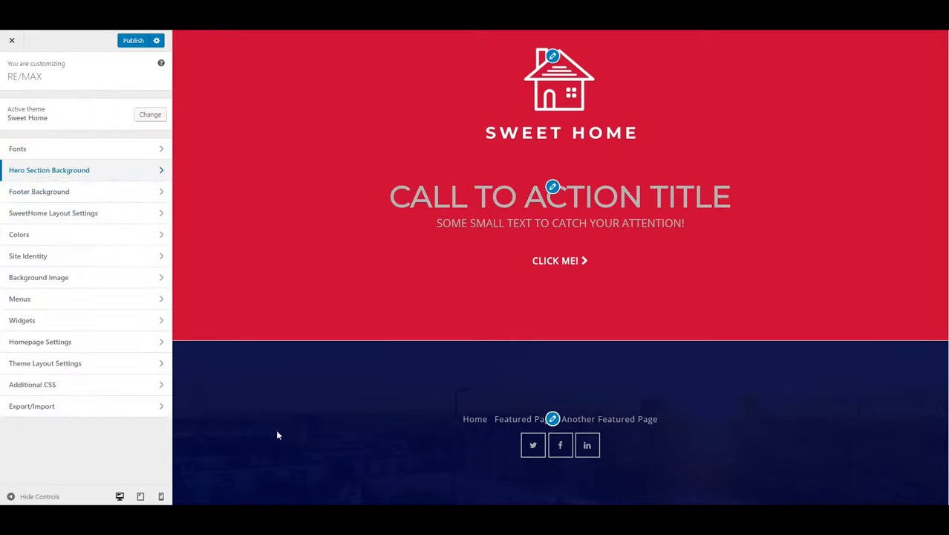
click(113, 192)
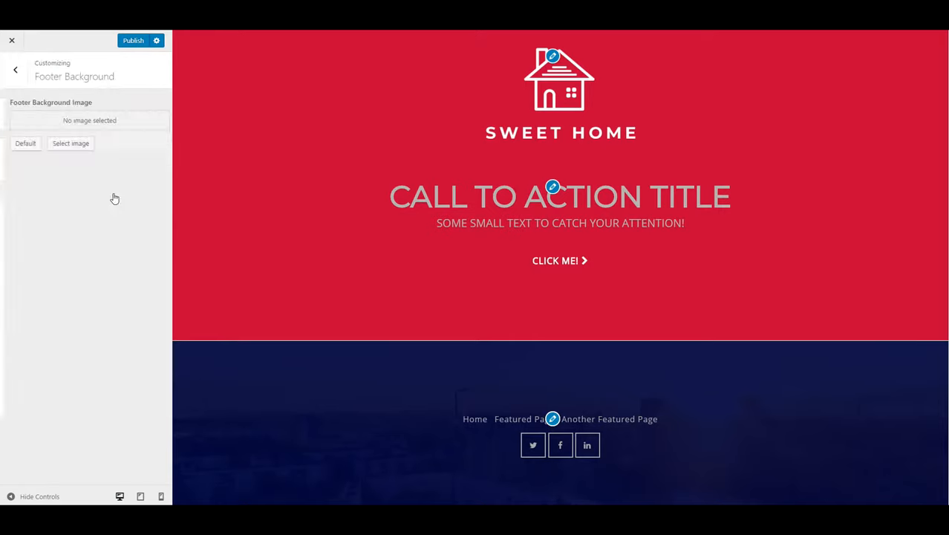
click(12, 70)
click(59, 195)
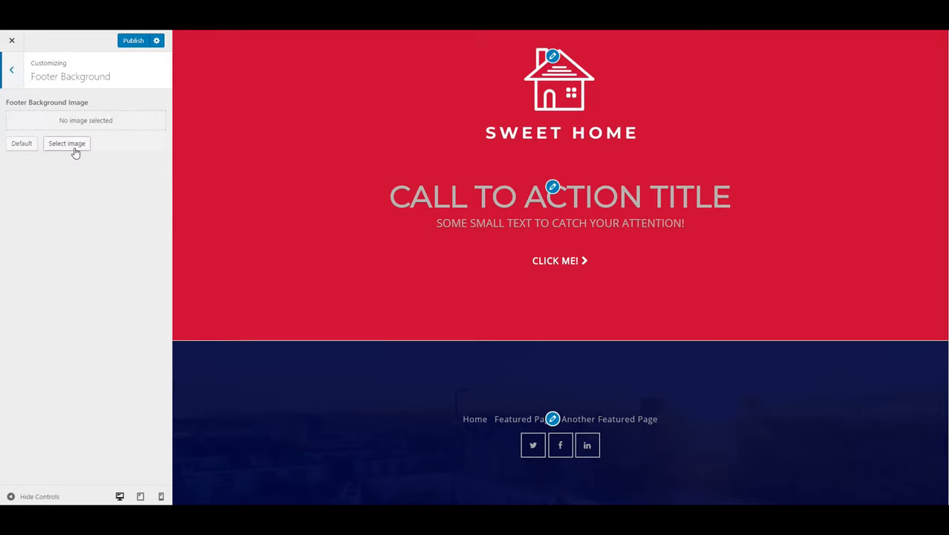
click(71, 144)
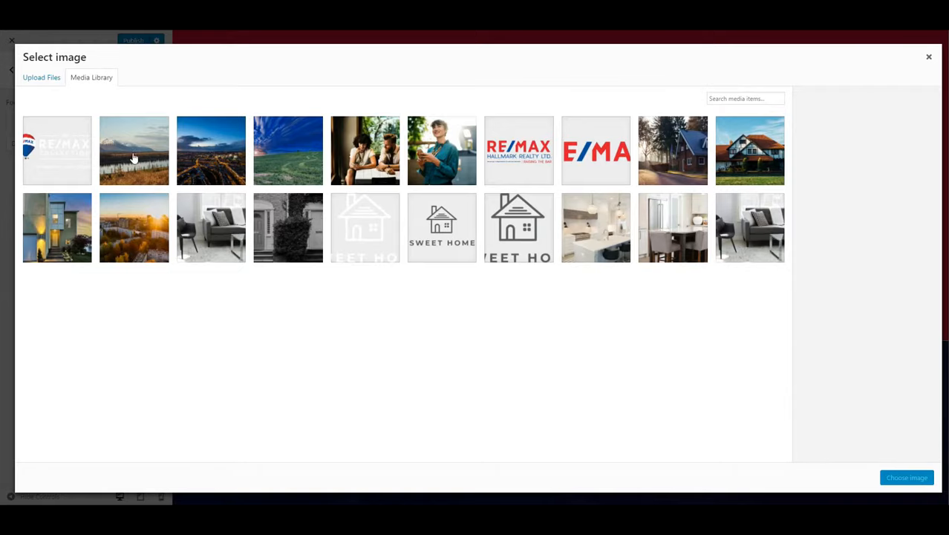
click(134, 160)
click(902, 479)
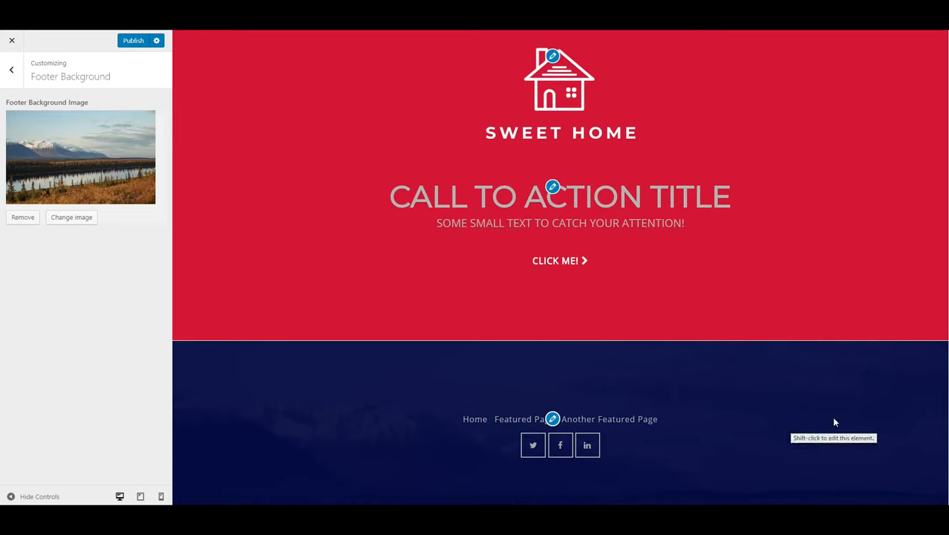
scroll(290, 244, up, 4)
scroll(325, 264, down, 4)
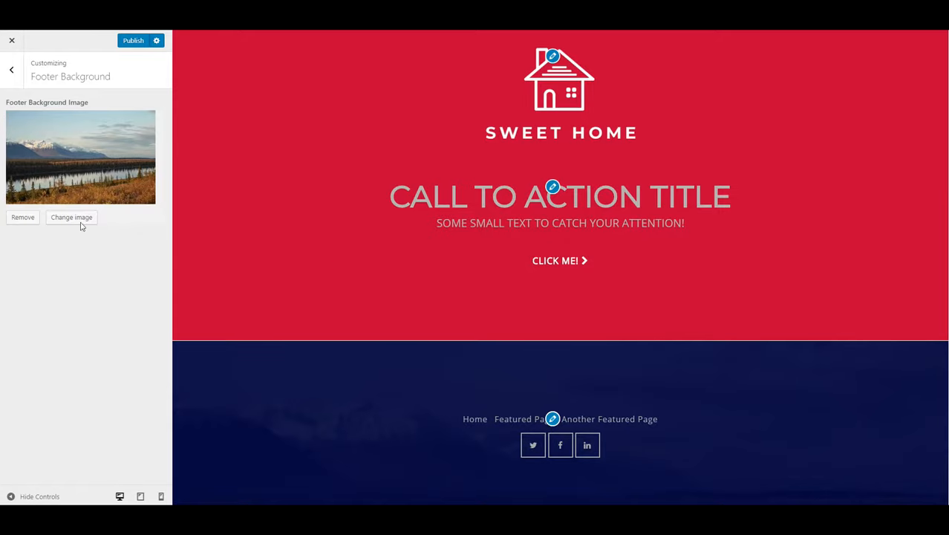
Look over the RE/MAX website for a slogan, then open the hero text widget in Front Page 1 for editing
scroll(329, 242, up, 15)
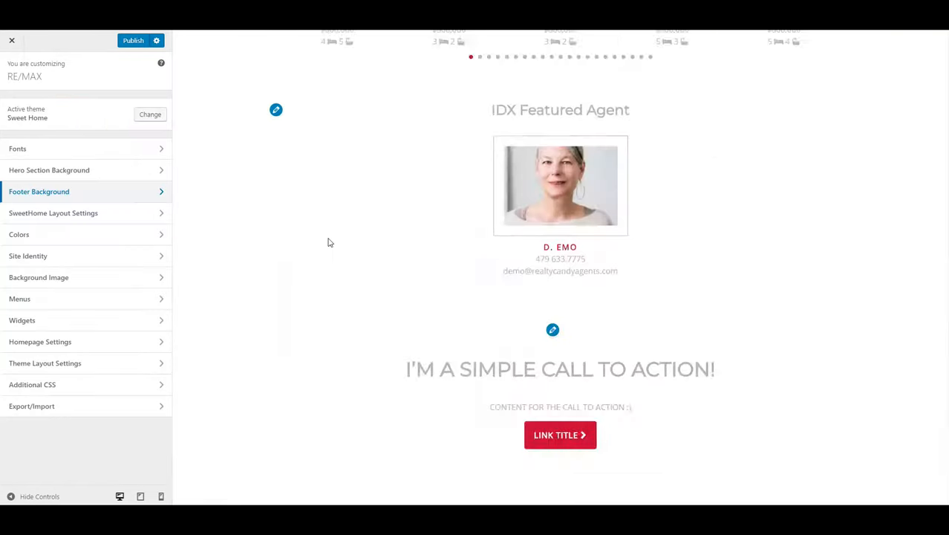
scroll(327, 237, up, 15)
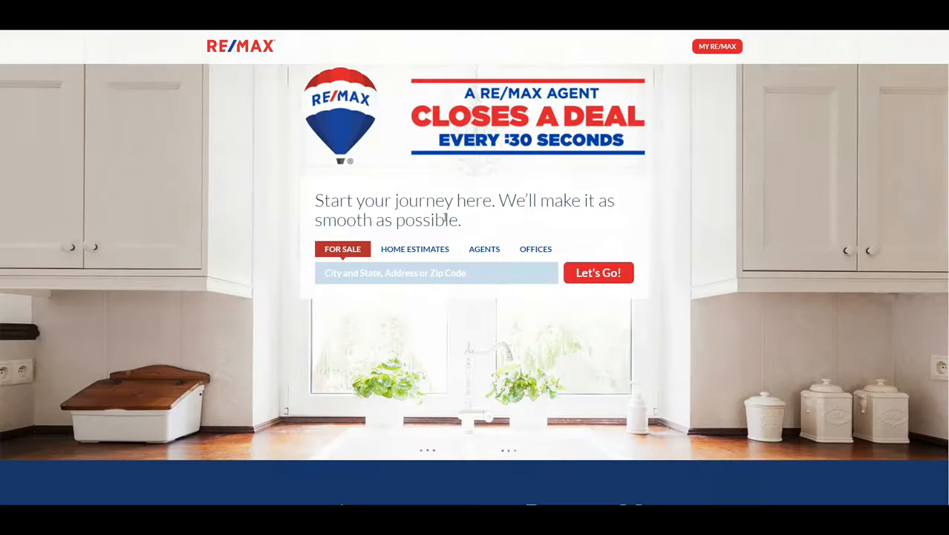
scroll(202, 176, down, 4)
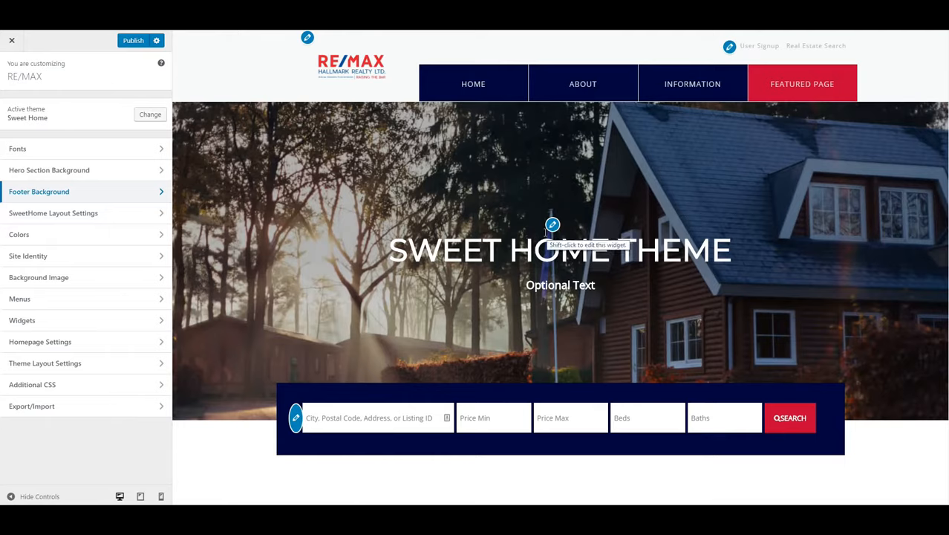
click(552, 224)
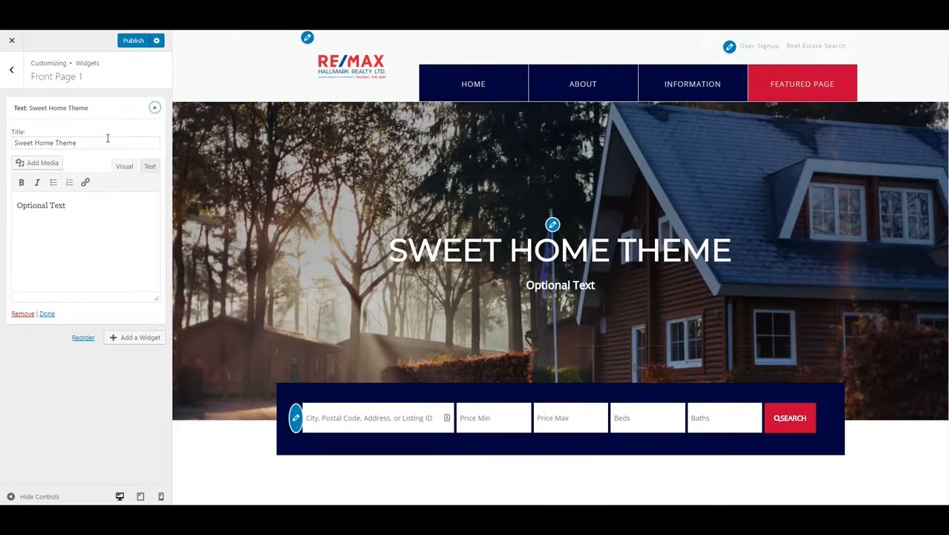
Set the hero text widget's title to "A Re/MAX agent closes the deal every 30 seconds" and check it on the page
drag(107, 138, 0, 161)
text(A R)
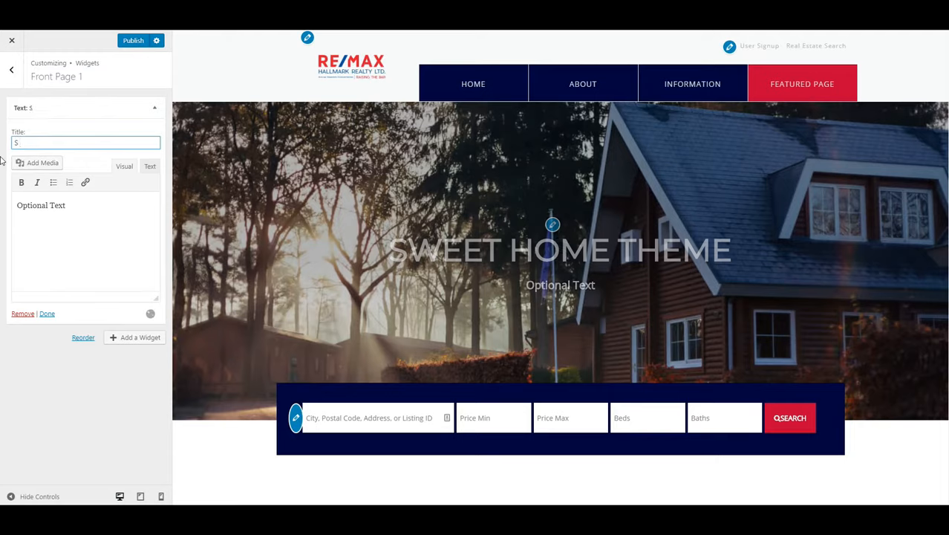
text(e)
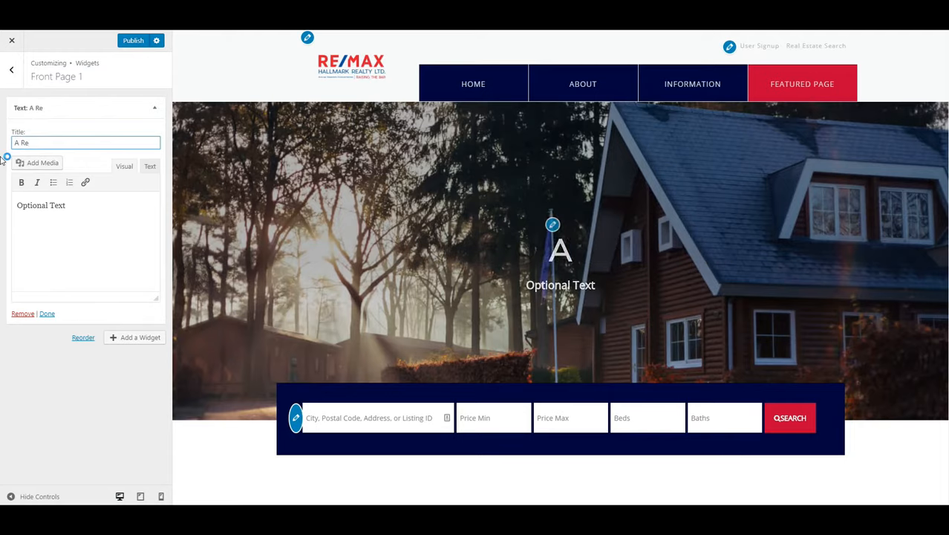
text(/MAX agent closes t)
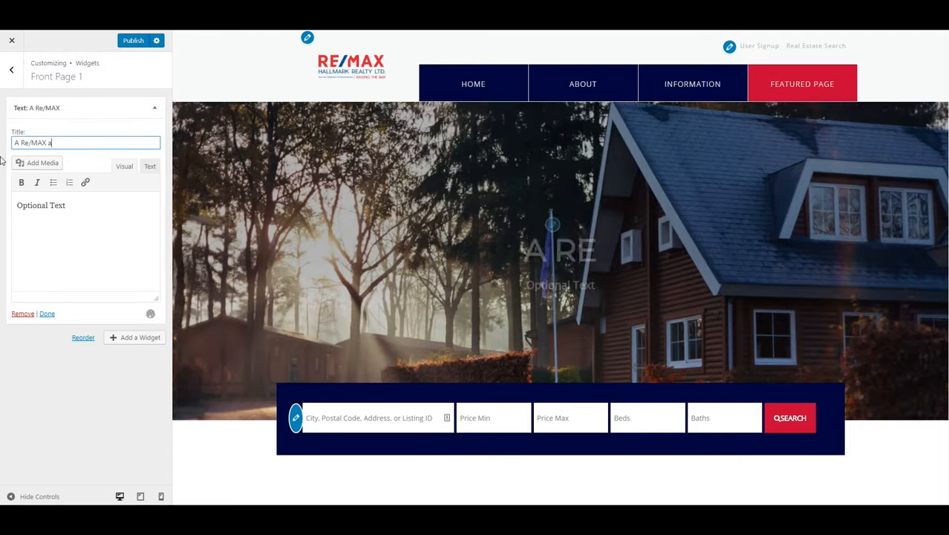
text(he deal in)
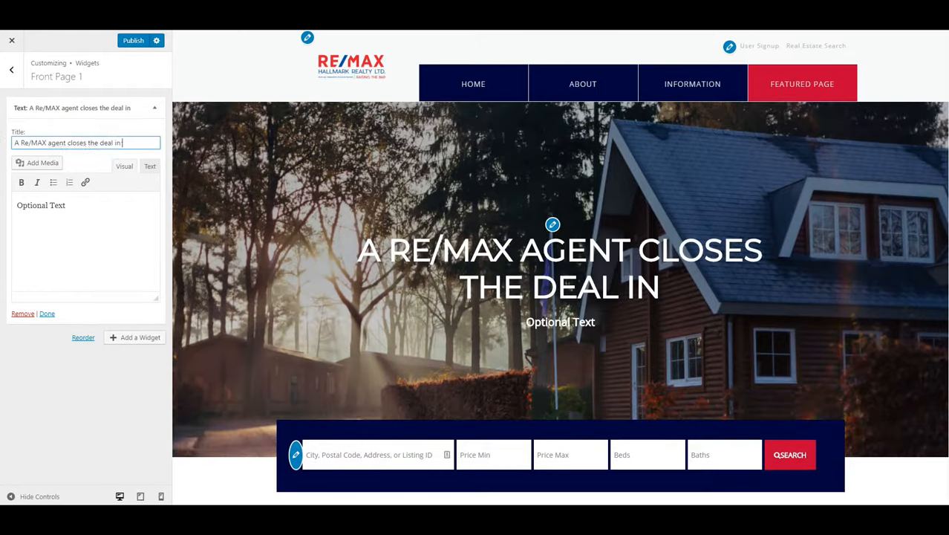
key(BackSpace)
key(BackSpace)
key(BackSpace)
text(every 30 seconds)
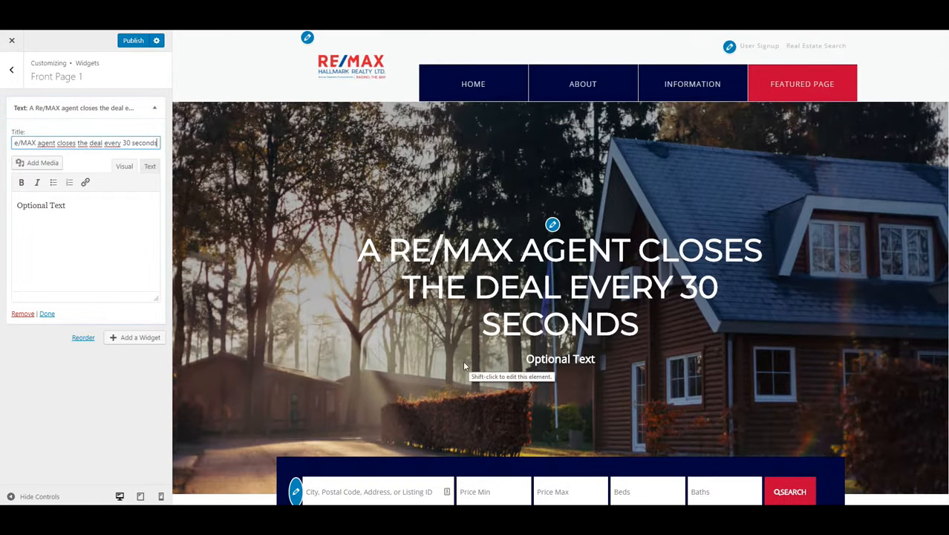
scroll(395, 300, down, 2)
drag(594, 226, 342, 165)
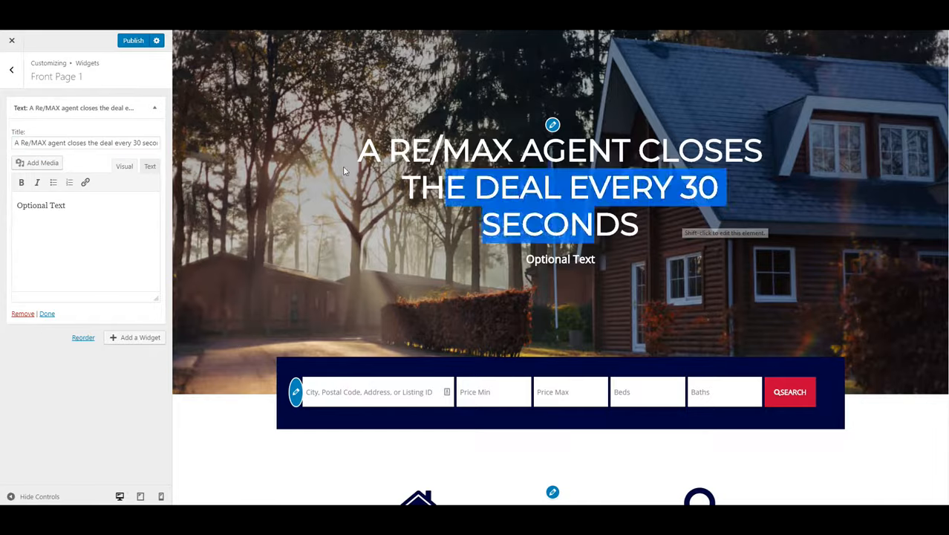
click(342, 165)
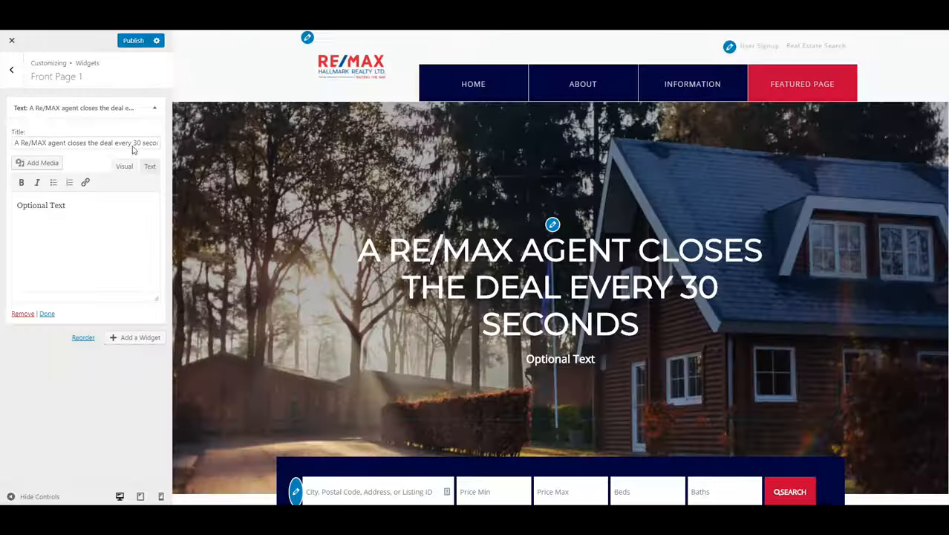
Change the hero text widget's title to "Doing more from for sale to sold"
click(133, 143)
key(ctrl+a)
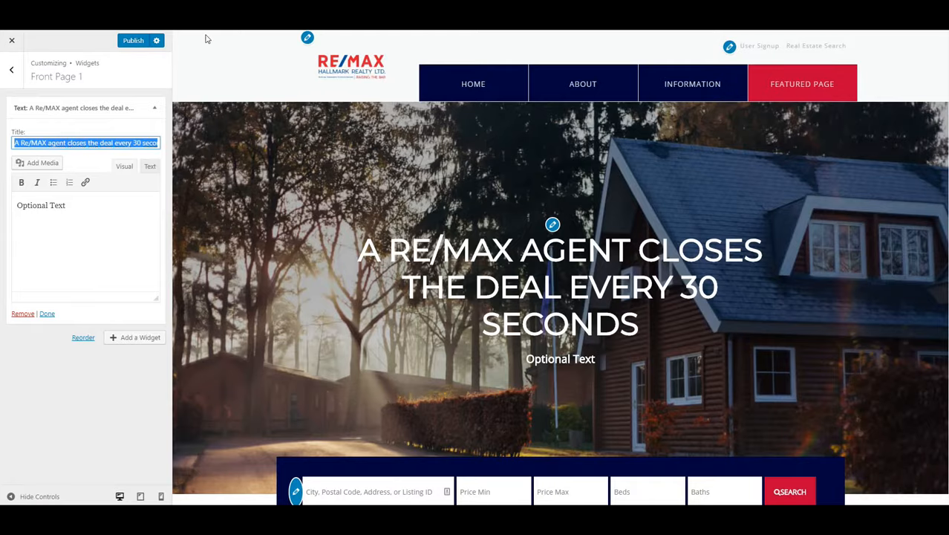
text(Doing more from )
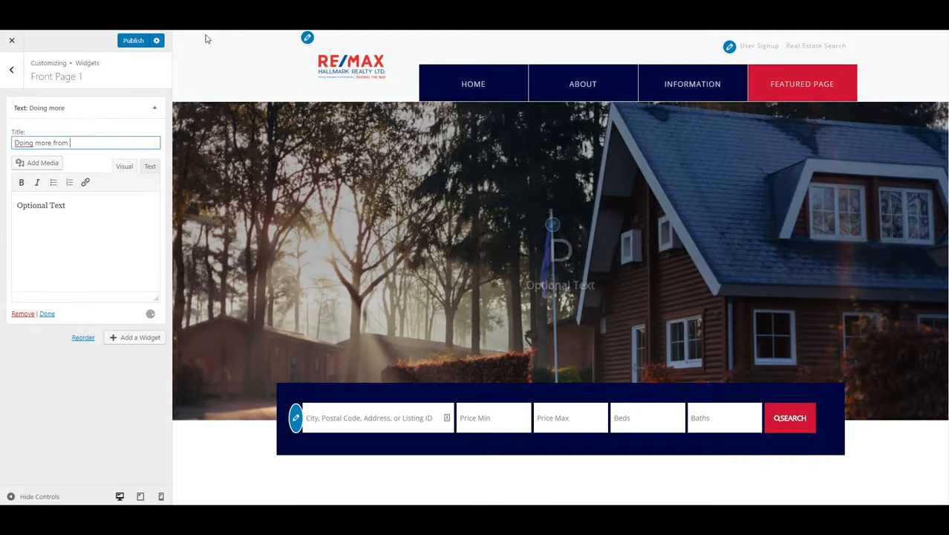
text(for sale to sold)
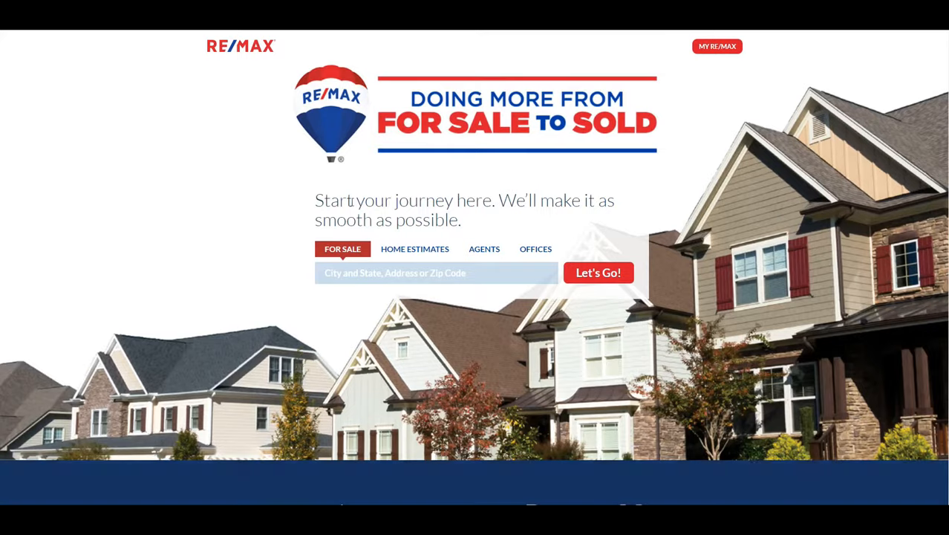
Replace the hero widget's body with the RE/MAX site's line "Start your journey here. We'll make it as smooth as possible." and return to the widget areas
drag(314, 195, 478, 222)
key(ctrl+c)
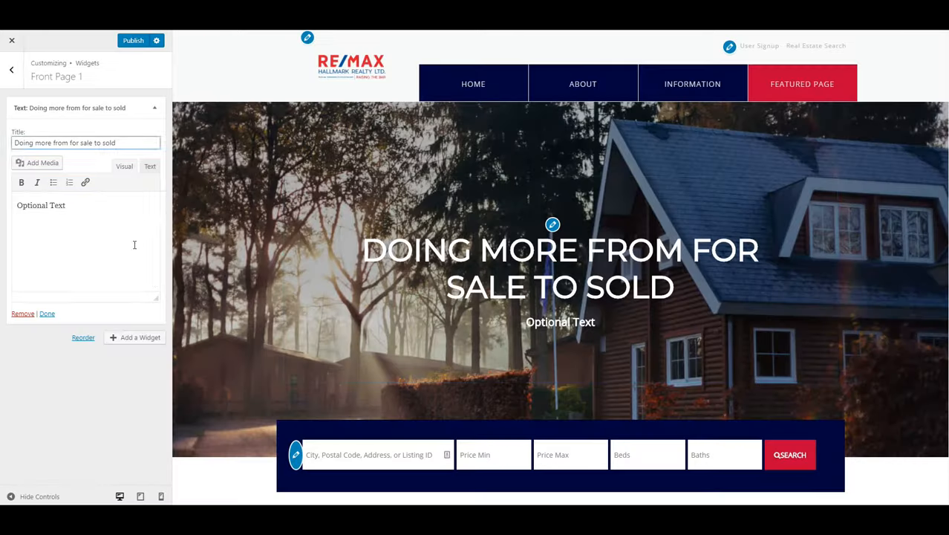
key(ctrl+a)
key(ctrl+v)
key(ctrl+a)
click(151, 166)
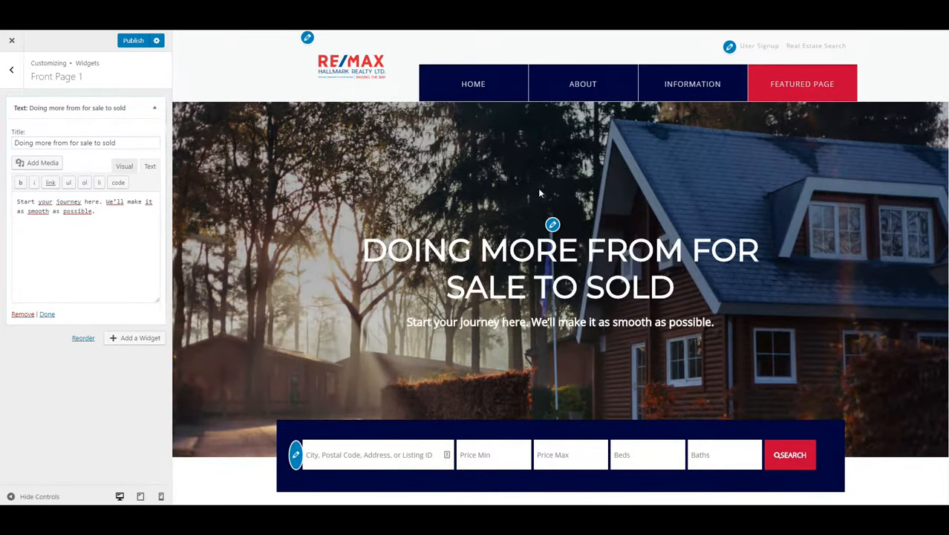
scroll(564, 423, down, 2)
scroll(560, 420, up, 2)
scroll(569, 392, down, 3)
click(11, 72)
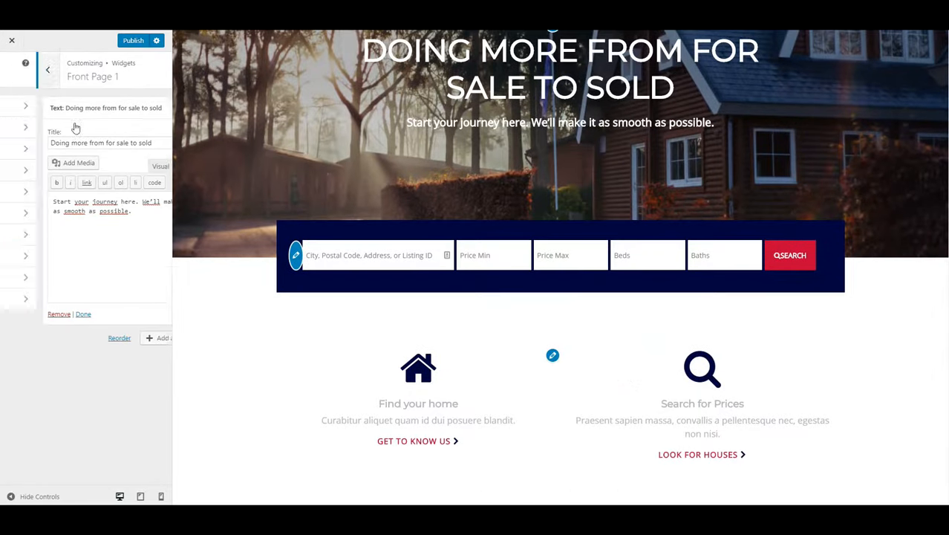
scroll(377, 388, down, 3)
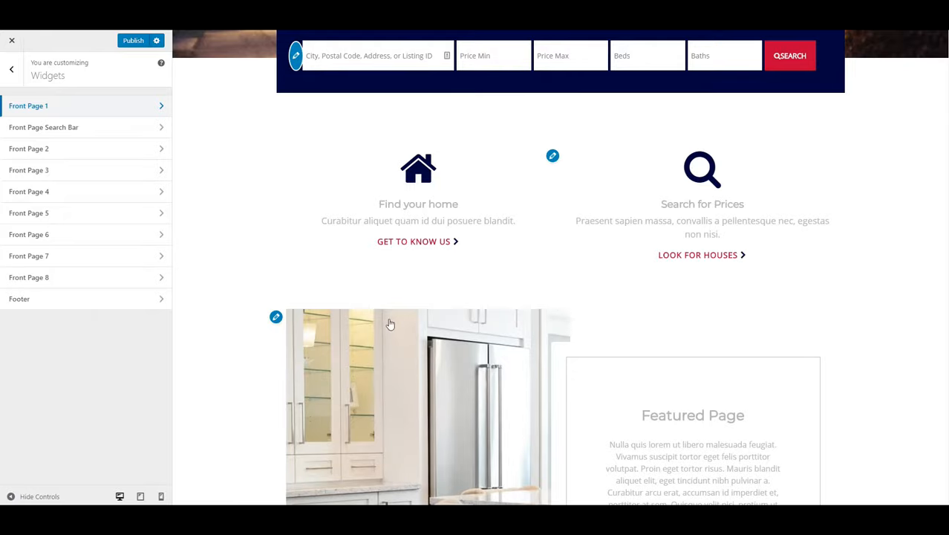
Check the updated hero text against the RE/MAX site, and look inside the Front Page Search Bar widget area
scroll(348, 318, up, 6)
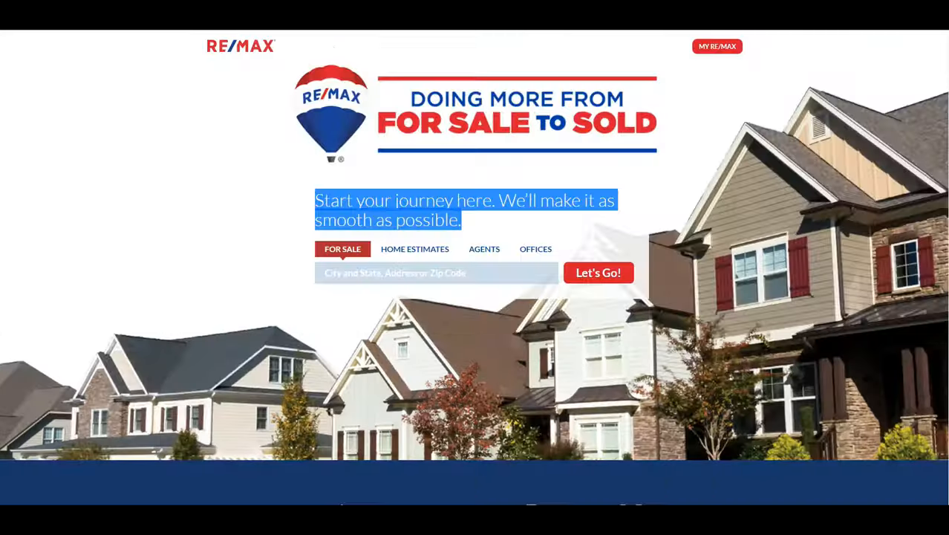
scroll(500, 245, down, 5)
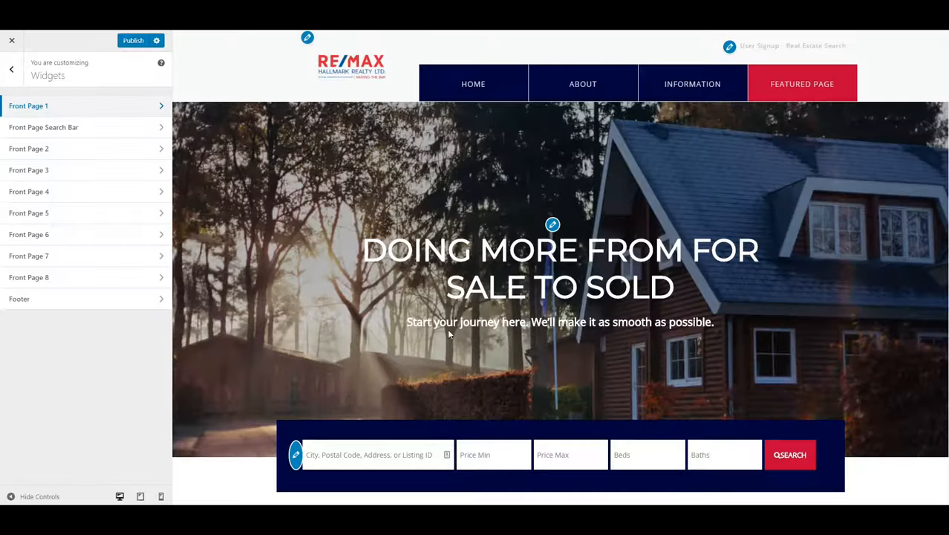
scroll(447, 328, down, 2)
scroll(280, 238, up, 2)
scroll(385, 409, down, 3)
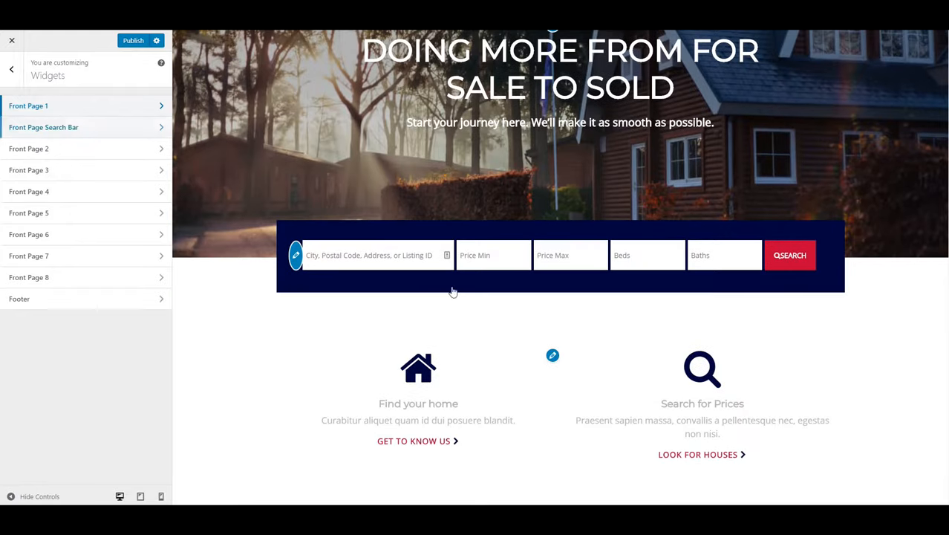
click(95, 126)
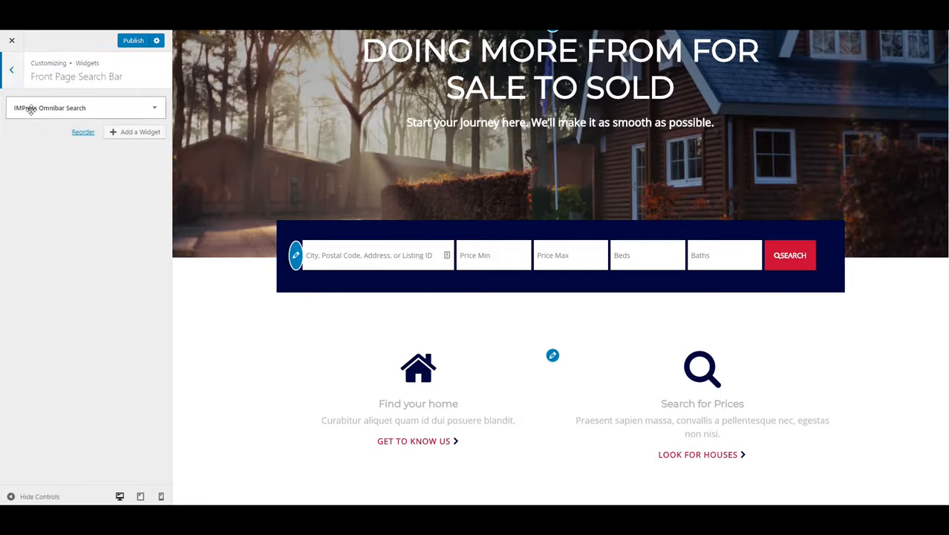
click(24, 80)
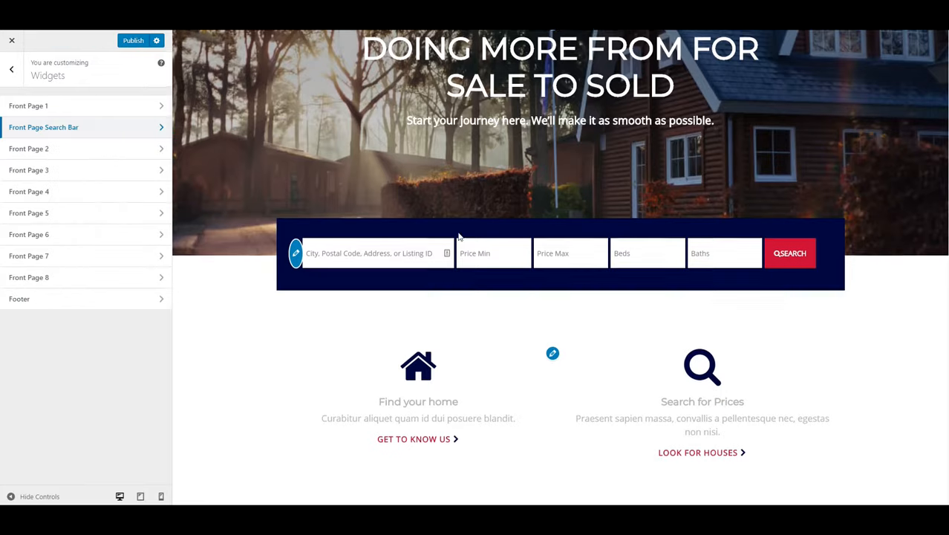
Examine the real estate activity section on the RE/MAX site as a model for the section below the search bar
scroll(343, 201, down, 2)
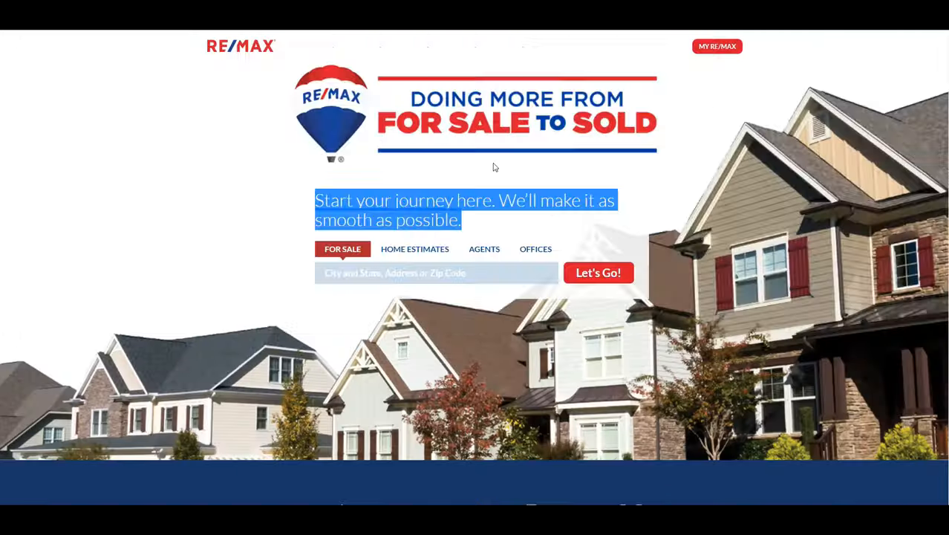
scroll(490, 171, down, 4)
drag(307, 208, 661, 245)
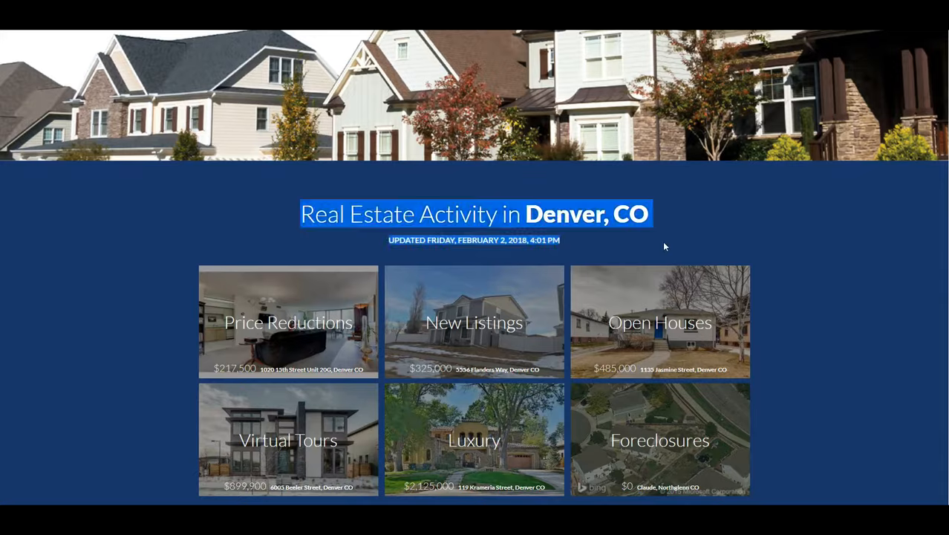
click(663, 246)
scroll(663, 246, down, 1)
scroll(665, 245, down, 1)
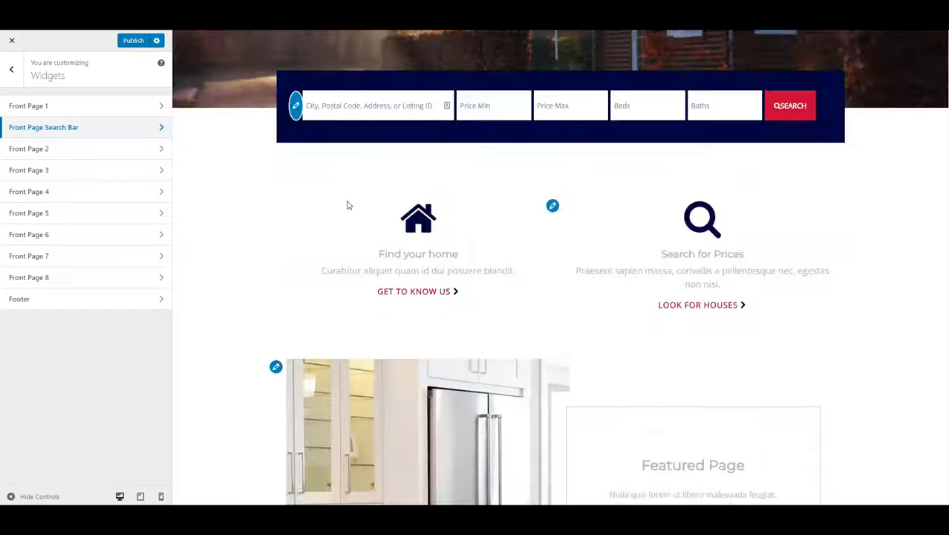
Open the Properties showcase widget from the page preview and move it to the first position in Front Page 2
scroll(346, 205, down, 15)
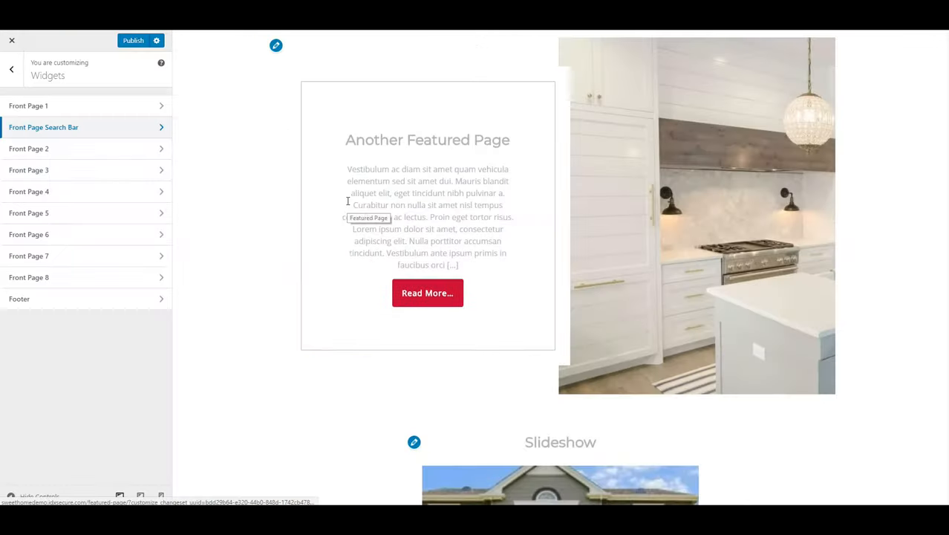
scroll(346, 205, down, 1)
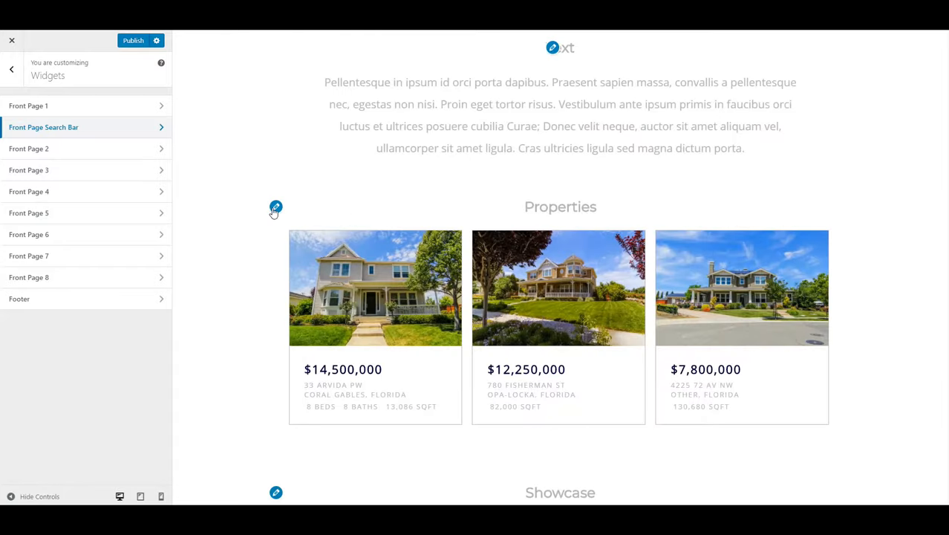
click(274, 209)
drag(42, 248, 49, 107)
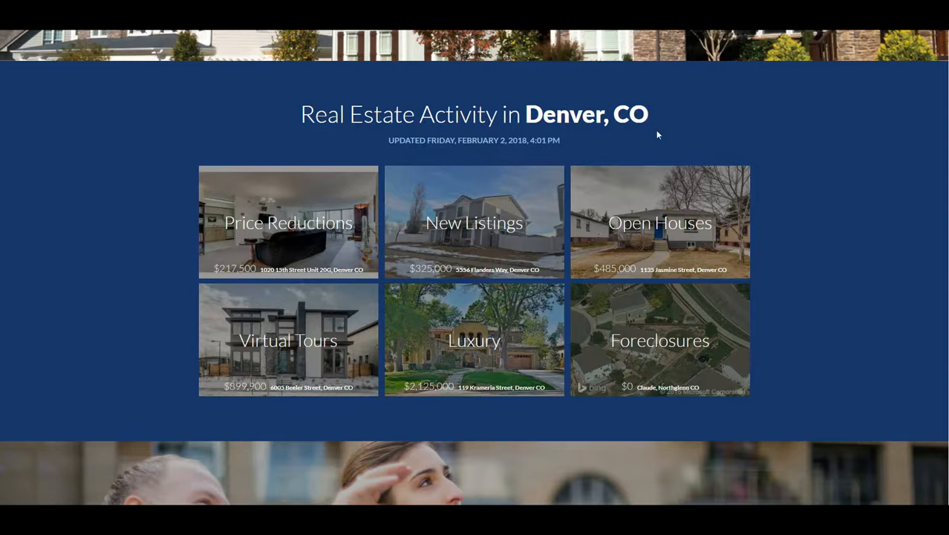
Set the property showcase widget's title to the RE/MAX site's heading "Real Estate Activity in Denver, CO" and collapse the widget
drag(656, 130, 296, 116)
key(ctrl+c)
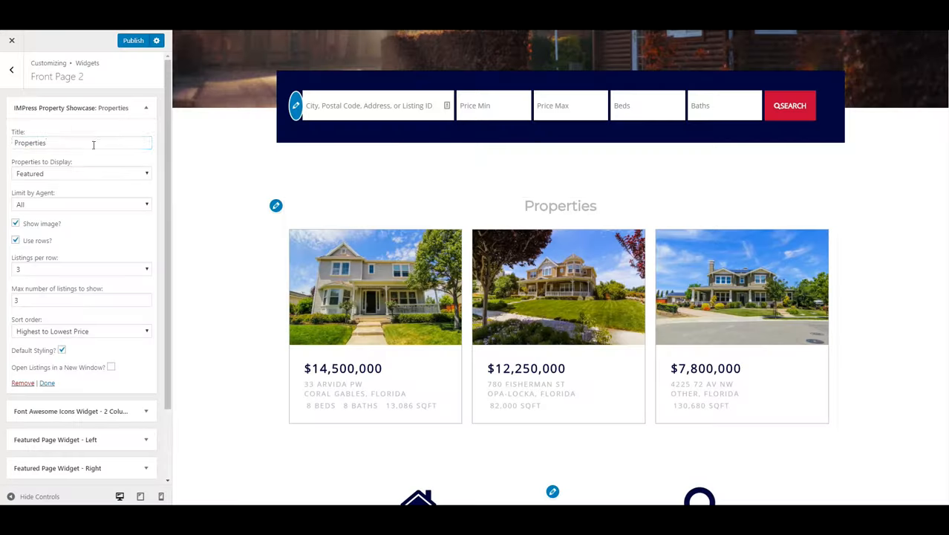
double_click(93, 142)
key(ctrl+v)
click(189, 250)
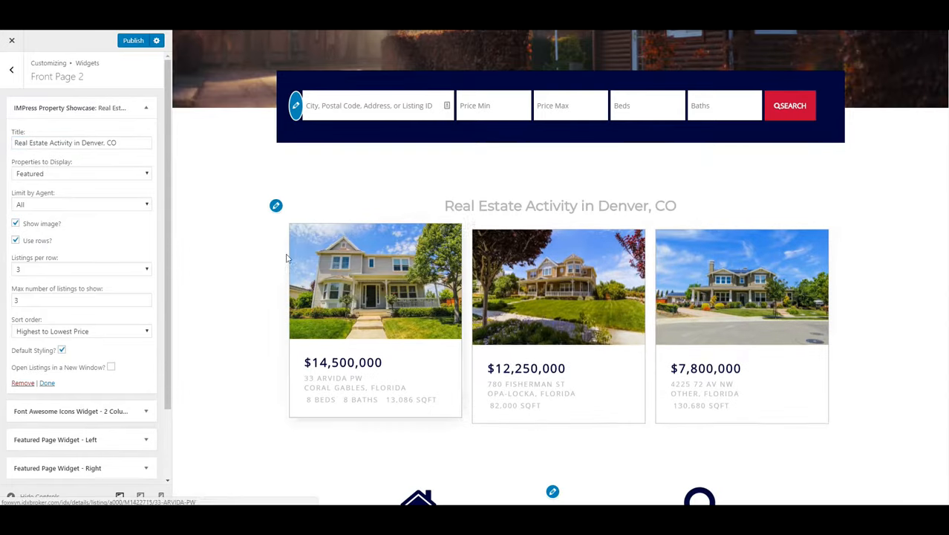
scroll(375, 290, down, 2)
click(146, 109)
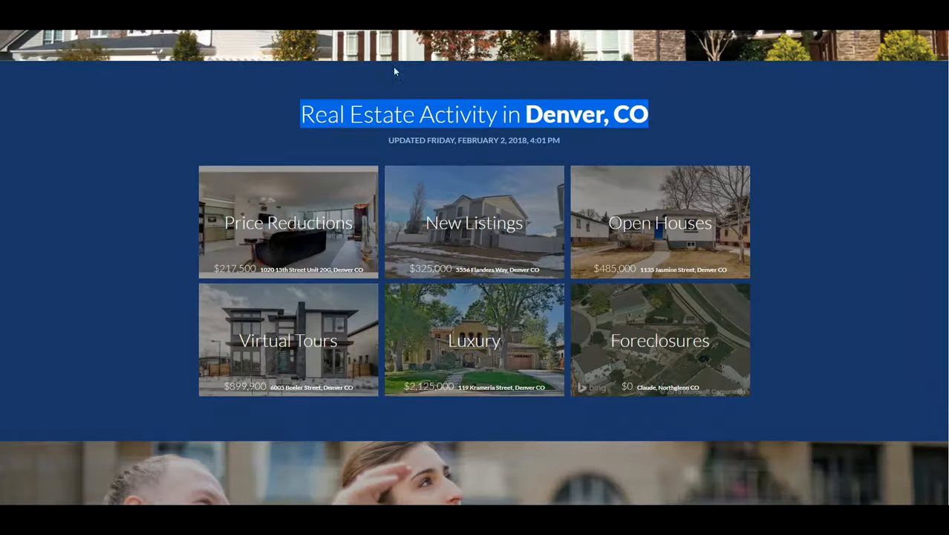
Add a Featured Page Widget - Left to Front Page 2 and place it directly below the property showcase widget
scroll(431, 172, down, 5)
scroll(381, 291, down, 2)
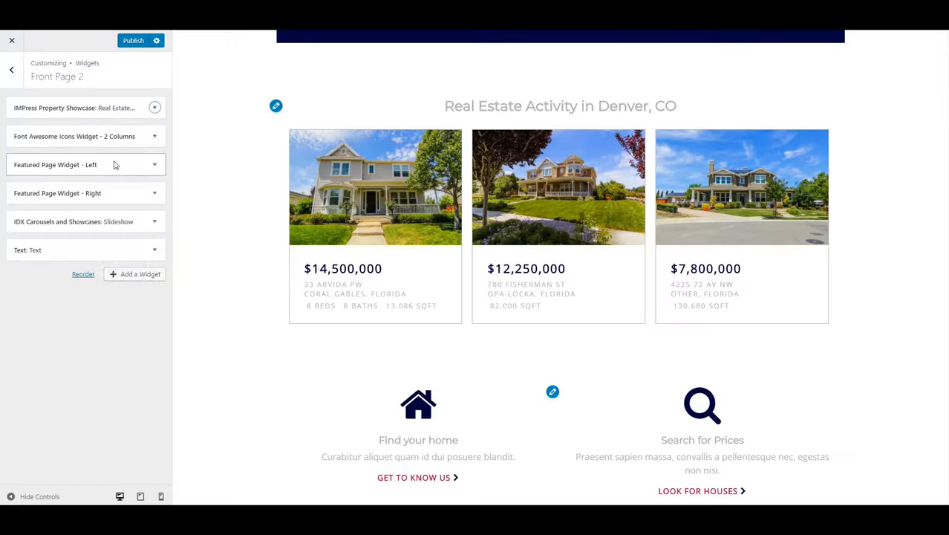
click(135, 274)
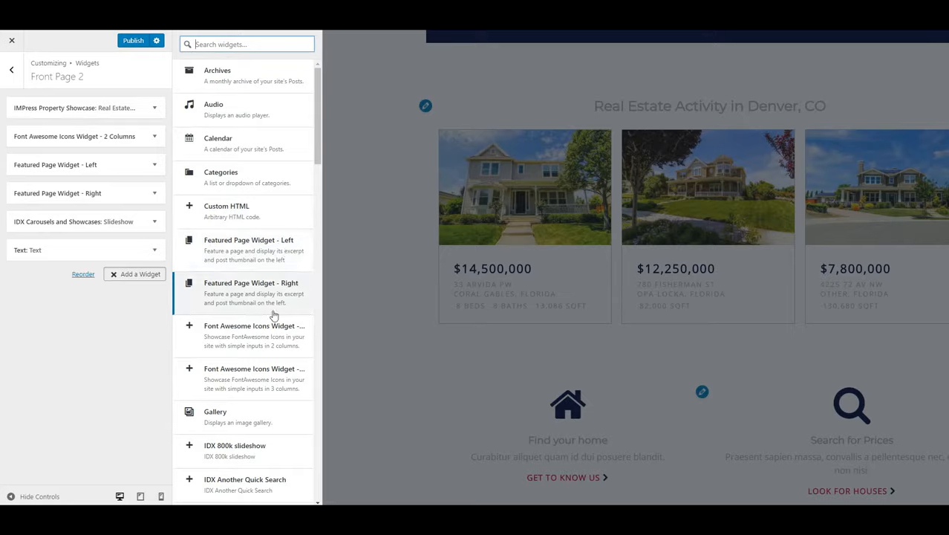
click(286, 251)
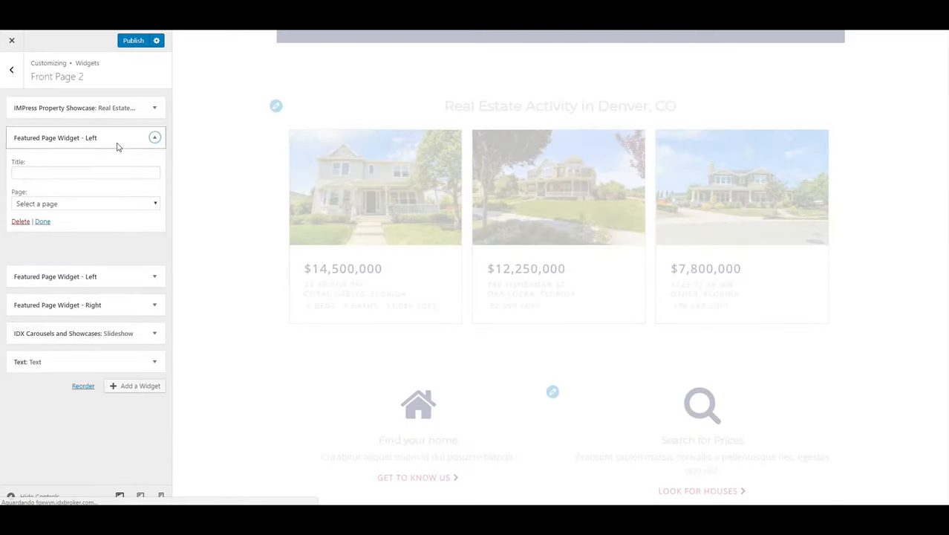
drag(122, 164, 125, 136)
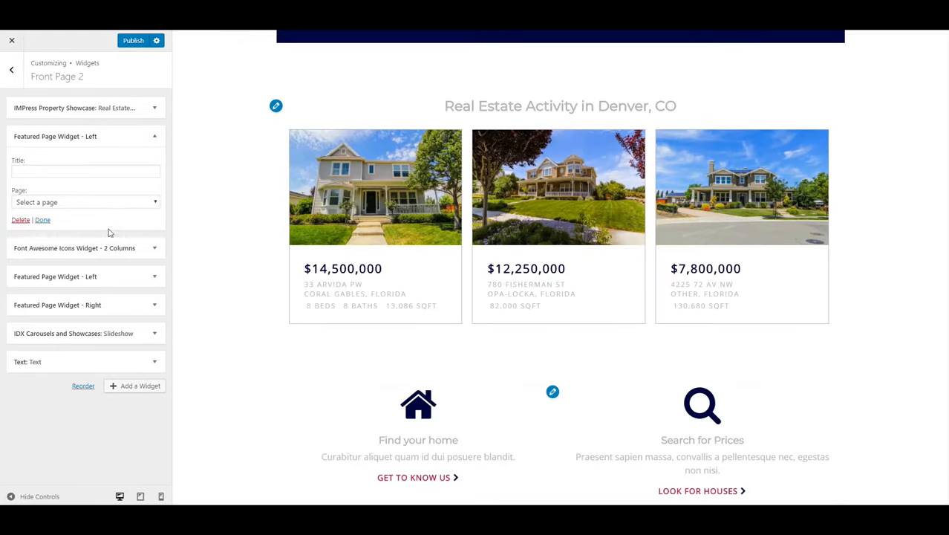
Choose "Let's work together" as the new featured page widget's page and check its excerpt in the preview
click(35, 204)
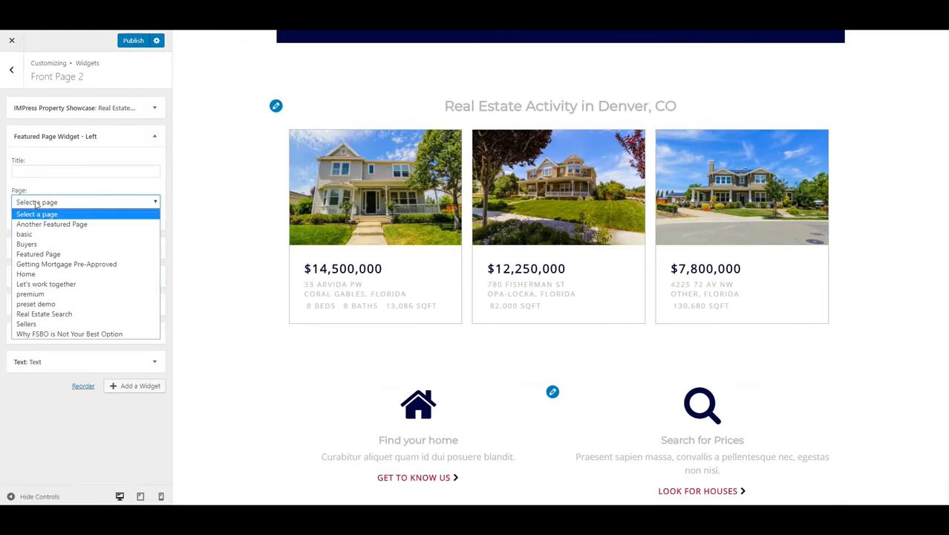
click(60, 286)
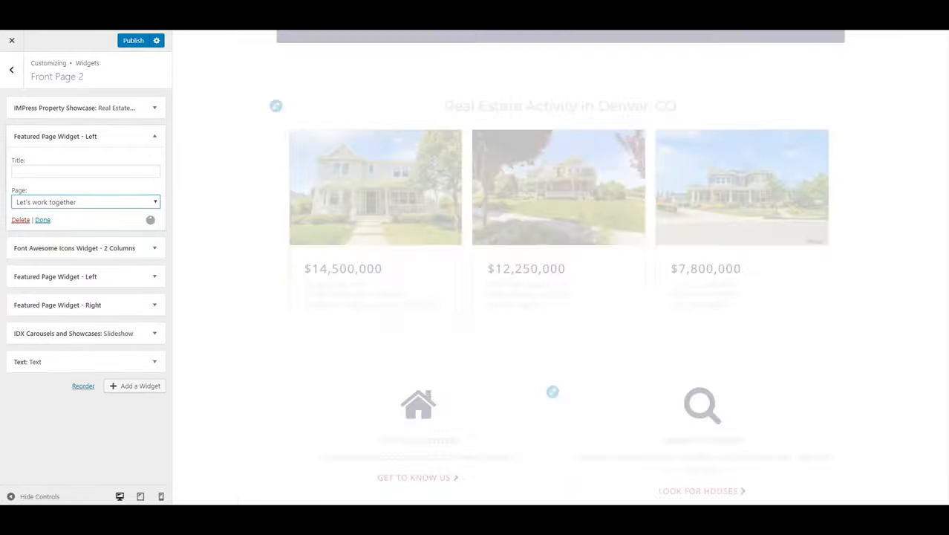
scroll(271, 314, down, 3)
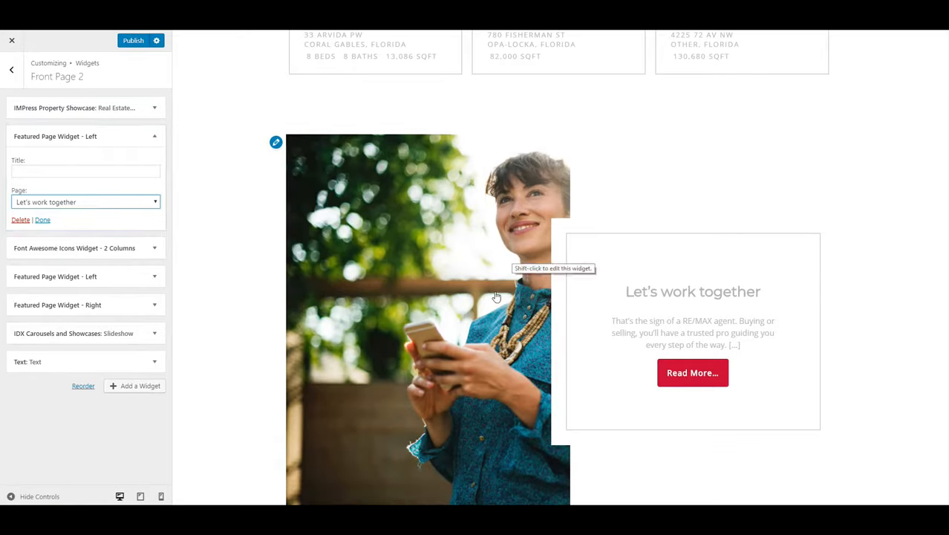
scroll(739, 327, down, 1)
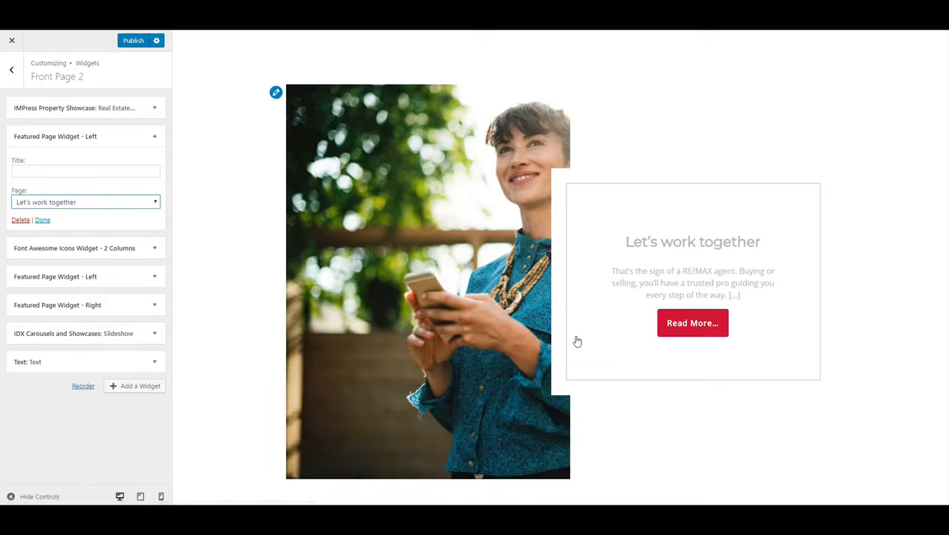
drag(594, 269, 656, 268)
drag(600, 263, 741, 297)
click(747, 305)
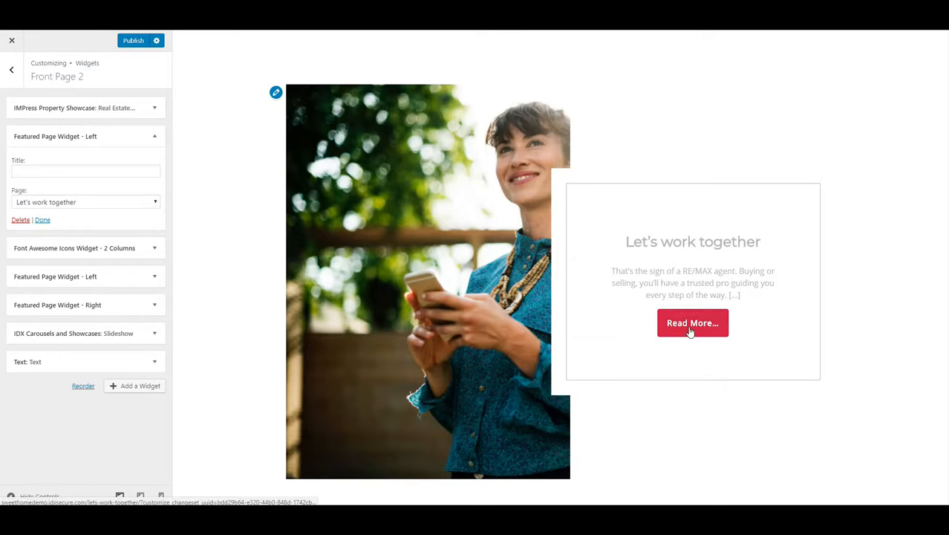
scroll(584, 309, up, 2)
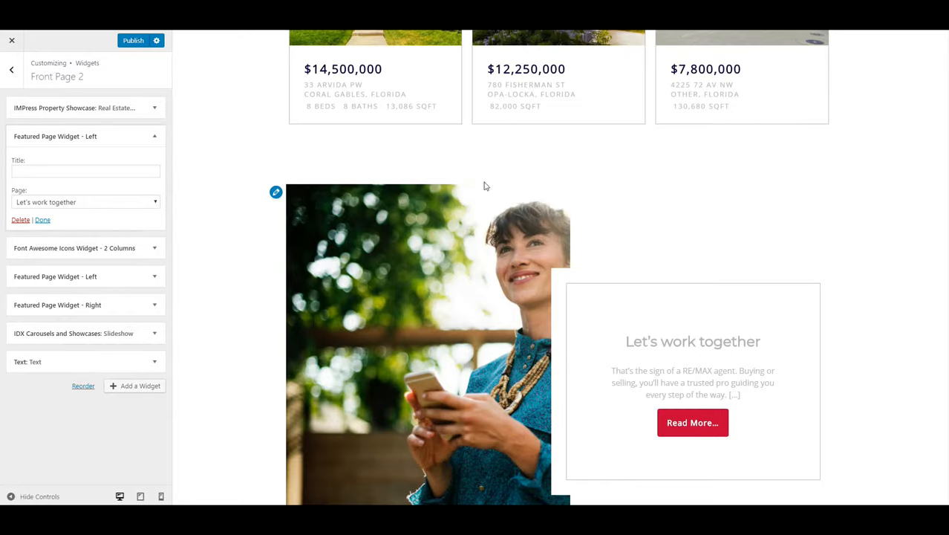
Following the RE/MAX site's three-column section, add a Font Awesome Icons Widget - 3 Columns below the new featured page widget
scroll(484, 186, down, 3)
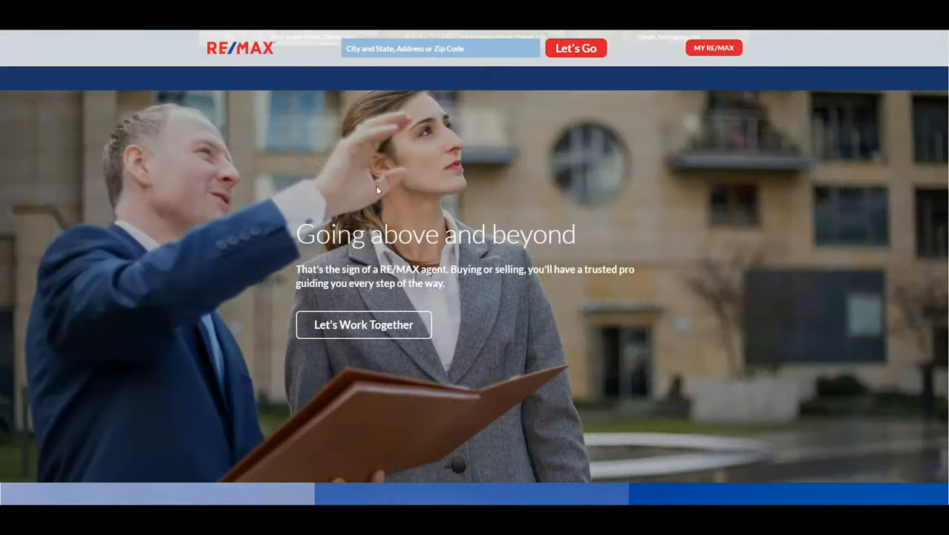
scroll(199, 238, down, 5)
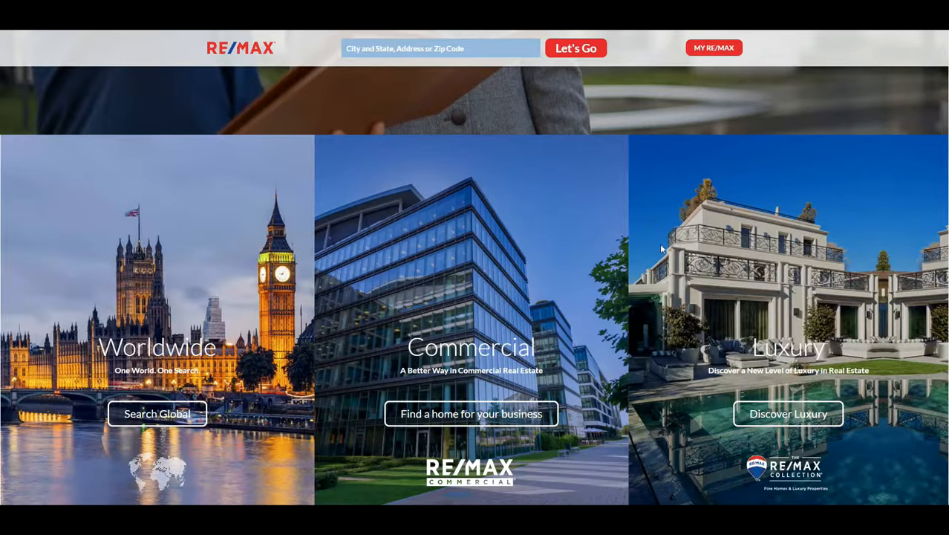
scroll(291, 260, down, 1)
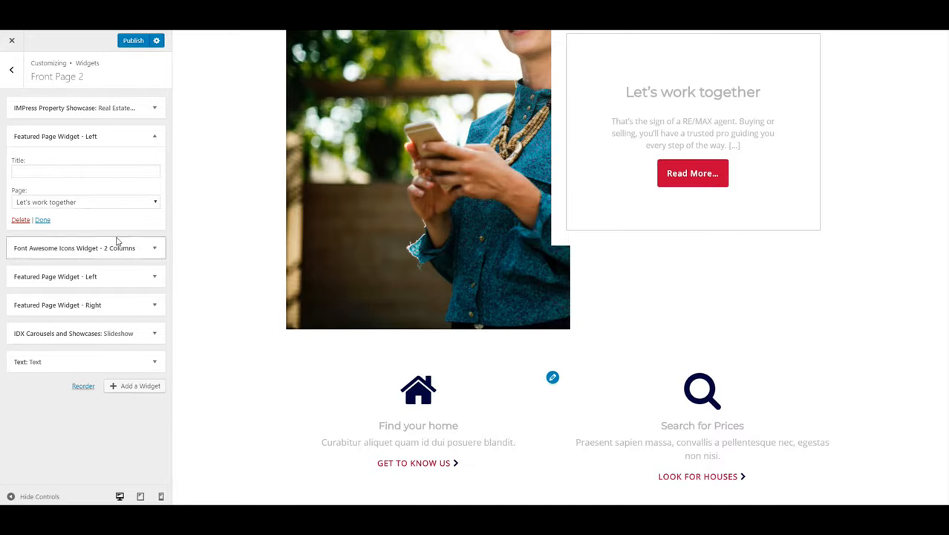
click(159, 387)
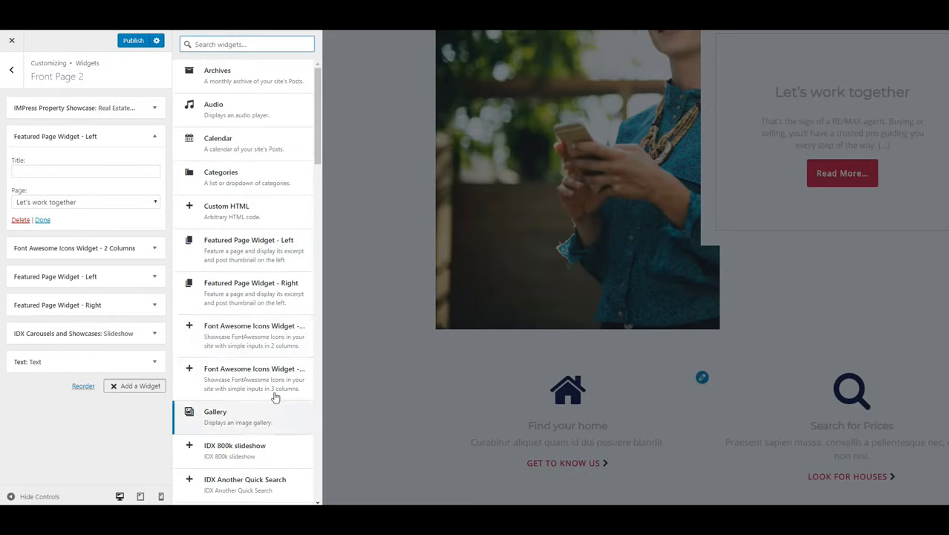
click(191, 371)
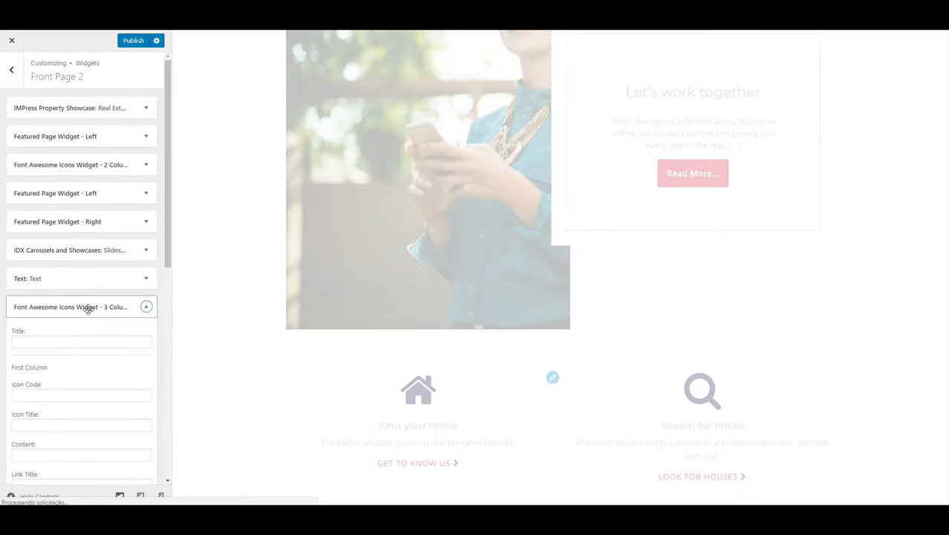
drag(89, 309, 93, 167)
scroll(239, 357, down, 2)
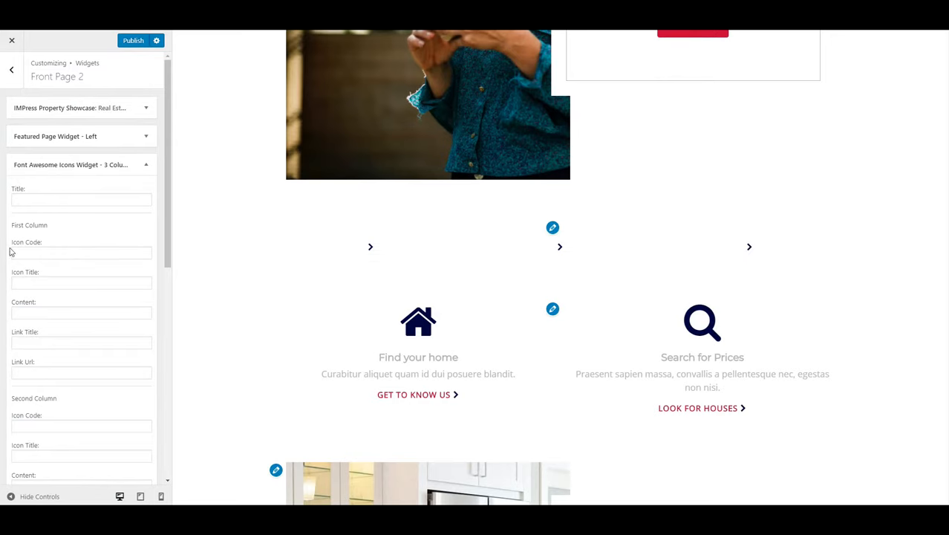
Set the first column's icon title to "Worldwide", following the RE/MAX site's three-column section
click(32, 254)
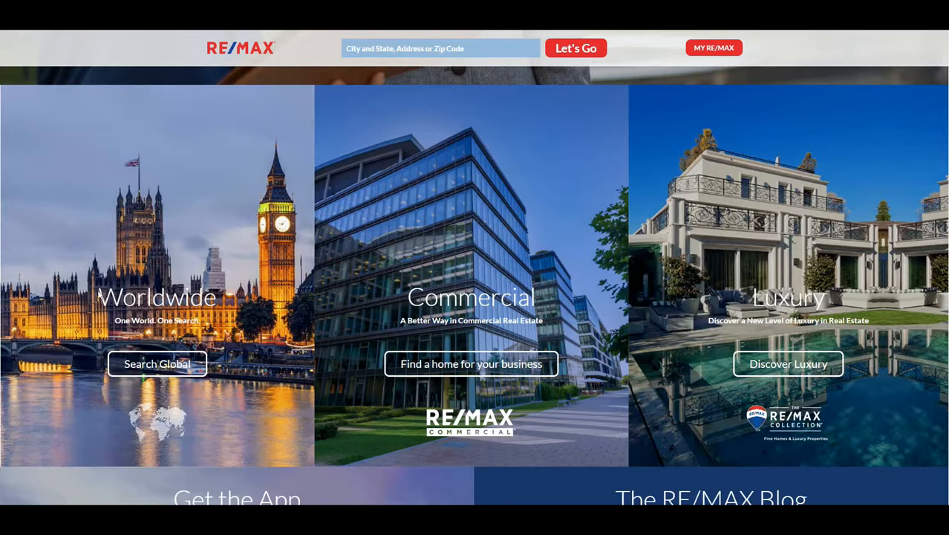
drag(99, 295, 215, 322)
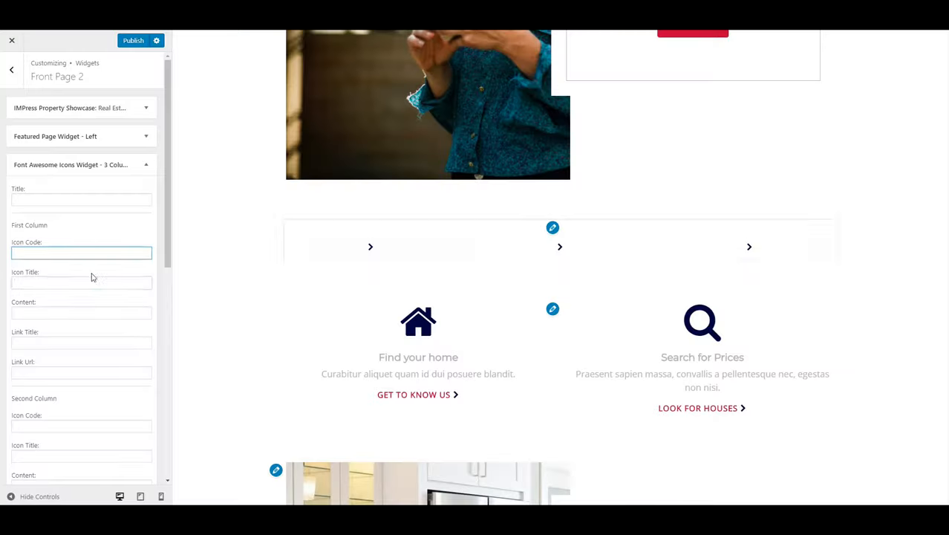
click(92, 282)
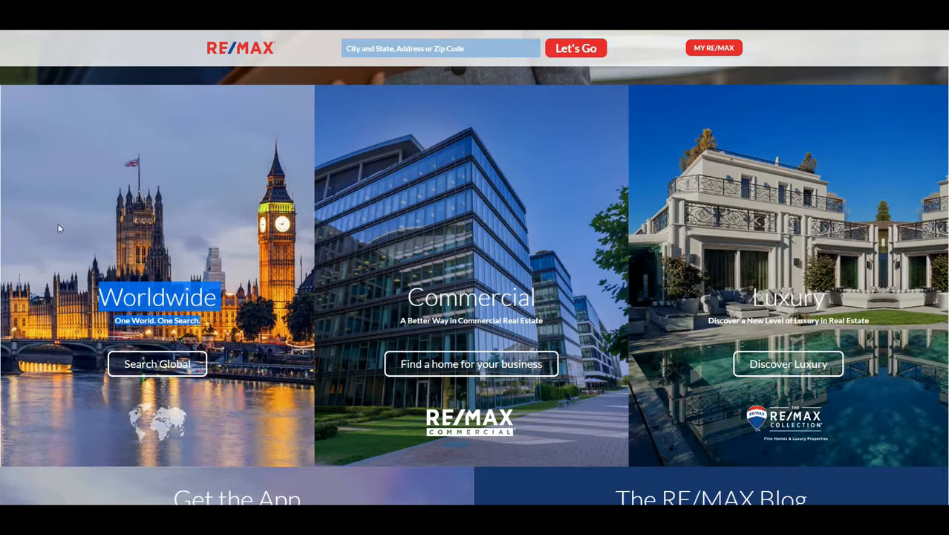
click(95, 291)
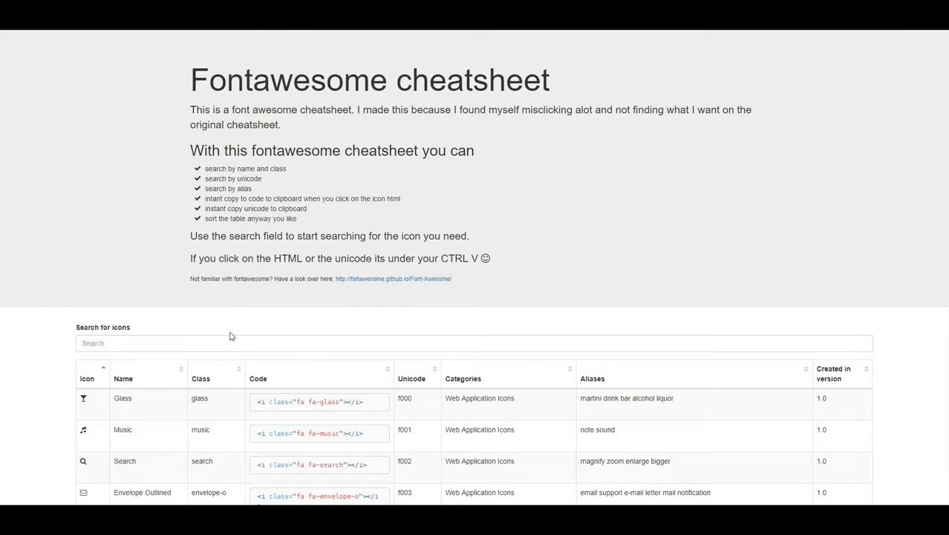
Look up "globe" in the Fontawesome cheatsheet and use its class as the first column's icon code
click(226, 342)
text(glo)
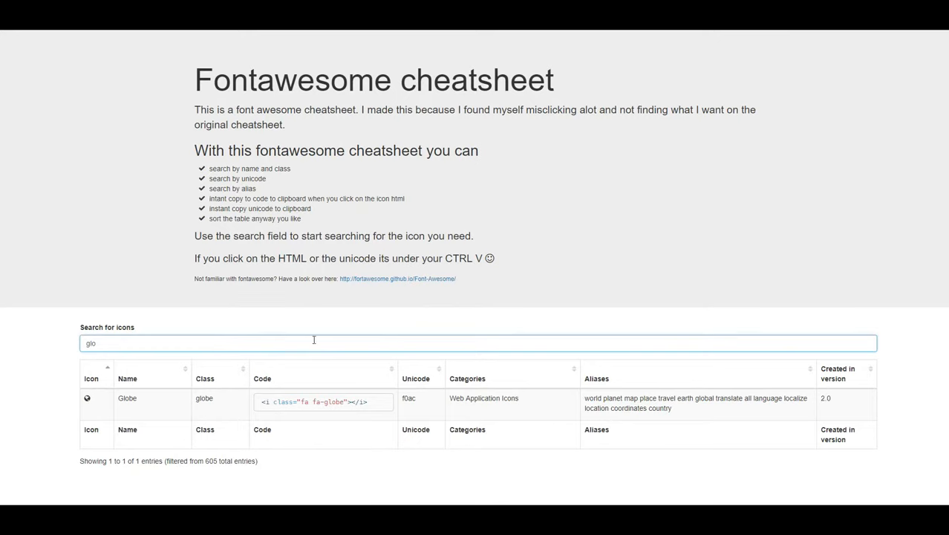
text(be)
double_click(208, 401)
key(ctrl+c)
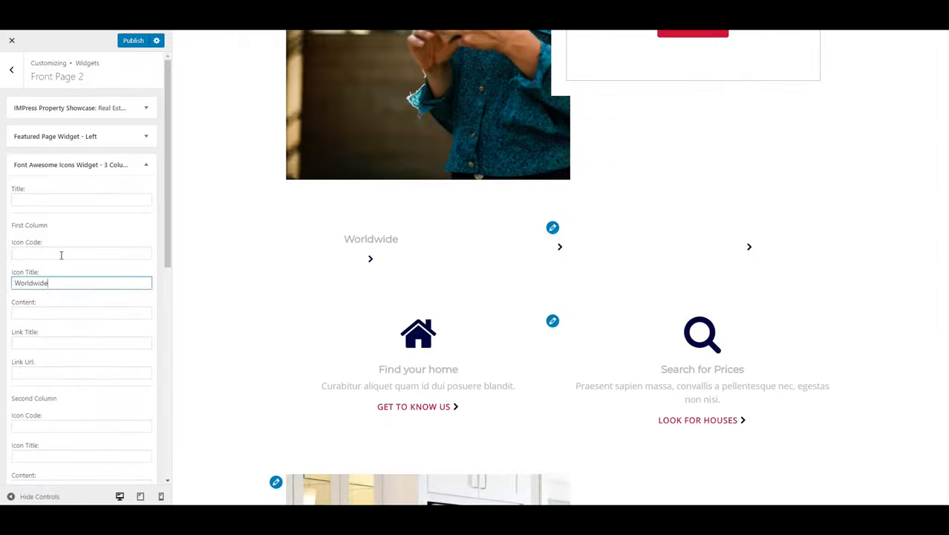
click(61, 255)
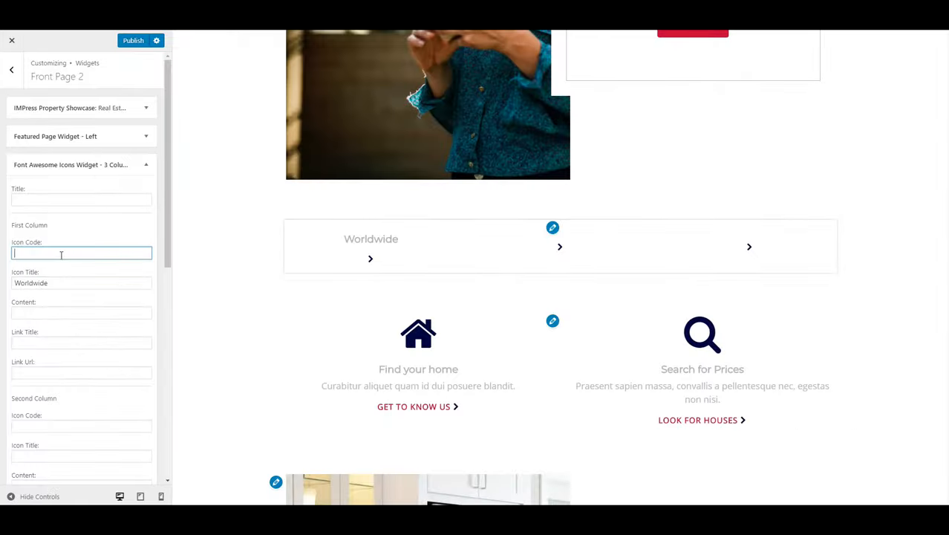
key(ctrl+v)
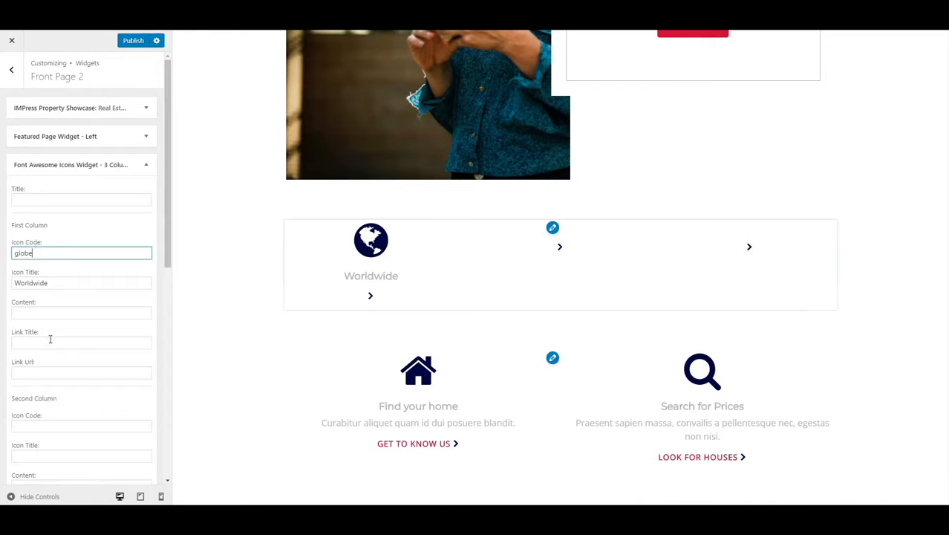
Set the second column's icon title to "Commercial" and its icon code to "building"
scroll(49, 334, down, 2)
click(75, 357)
text(Commercial)
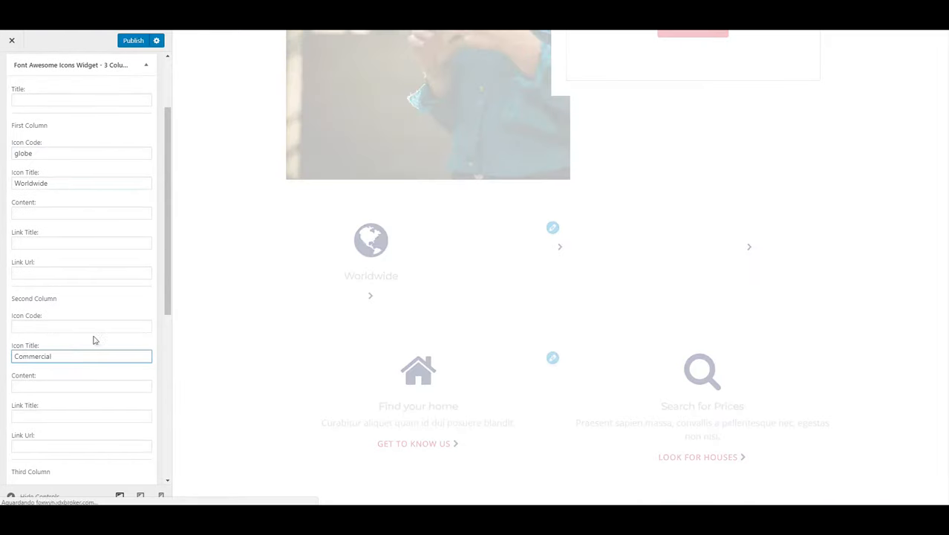
click(94, 327)
text(building)
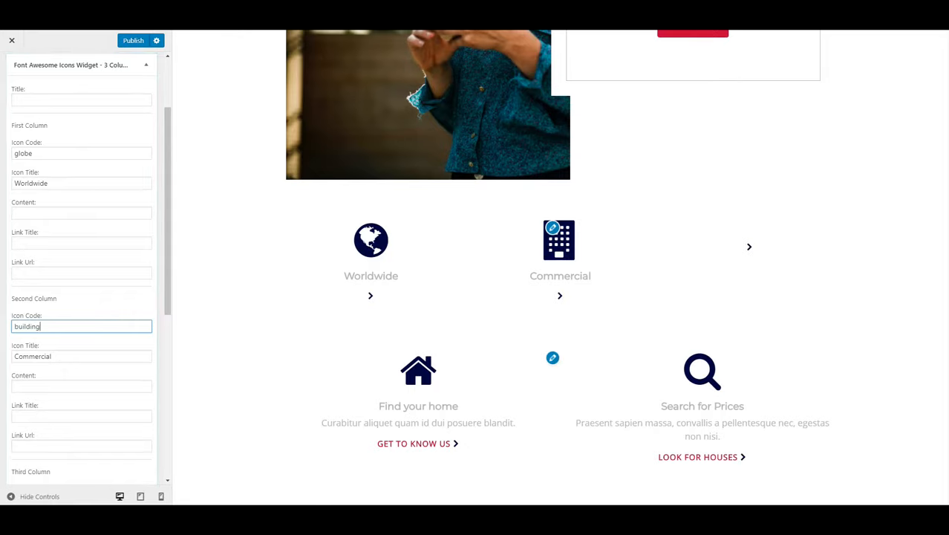
Search the Fontawesome cheatsheet for "building" and change the second column's icon code to the outlined version, "building-o"
key(alt+Tab)
click(180, 343)
key(ctrl+a)
text(b)
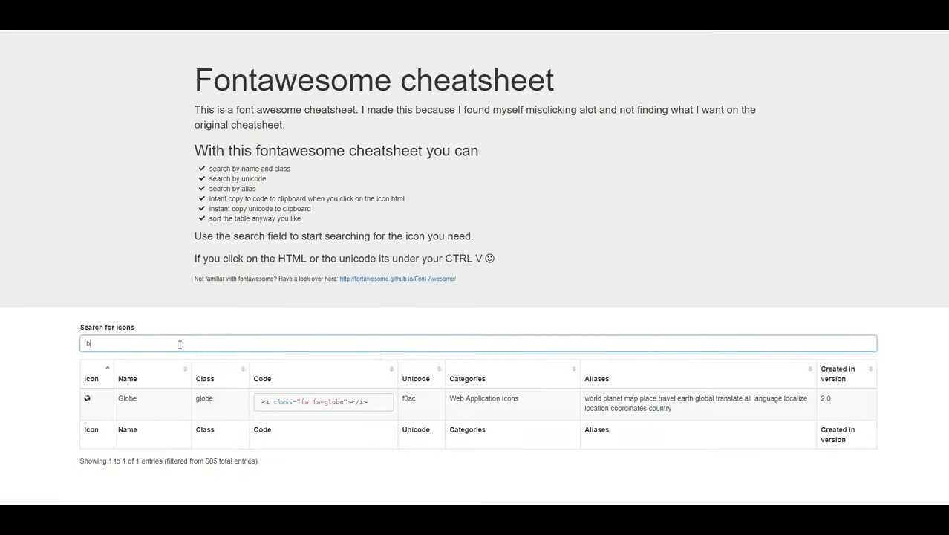
text(uilding)
scroll(235, 341, down, 1)
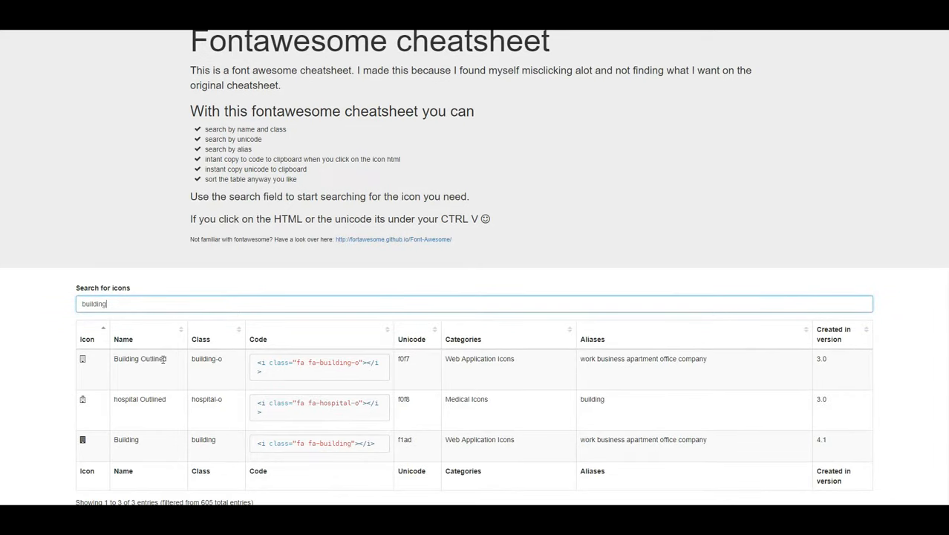
drag(230, 360, 201, 359)
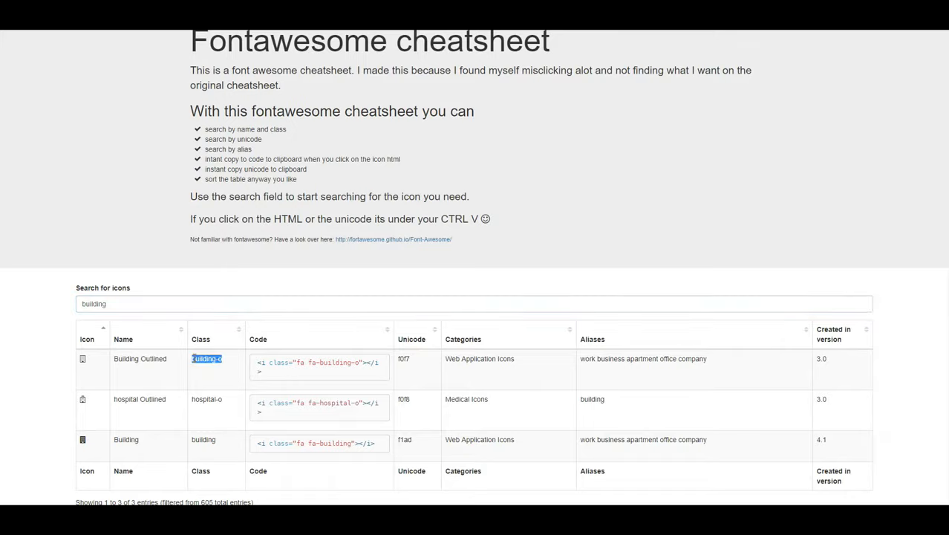
key(alt+Tab)
double_click(70, 324)
text(building-o)
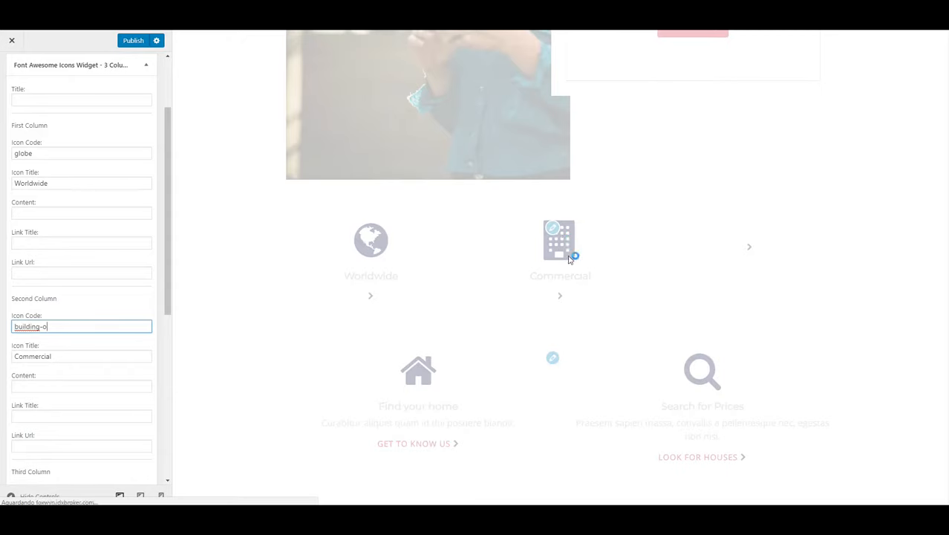
Set the third column's icon title to "Luxury" and its icon code to "diamond"
scroll(52, 373, down, 2)
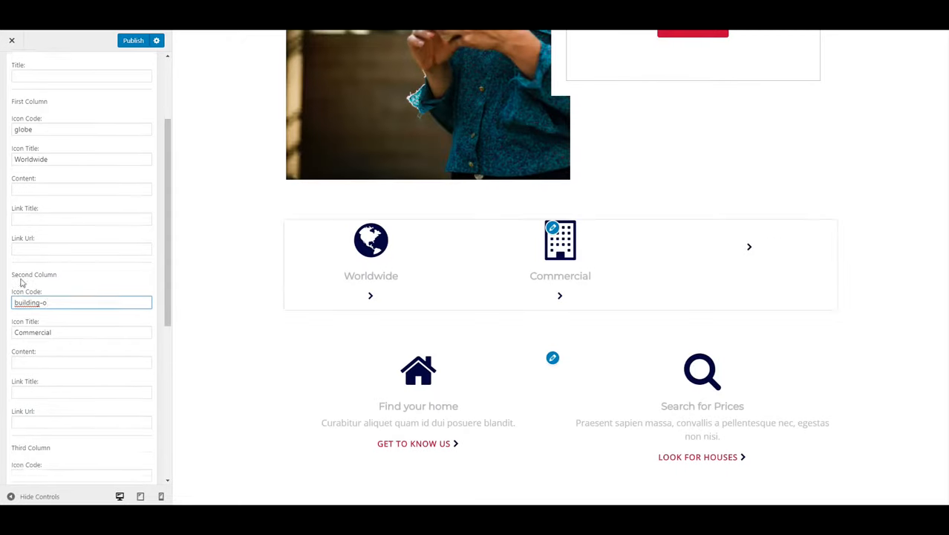
click(65, 348)
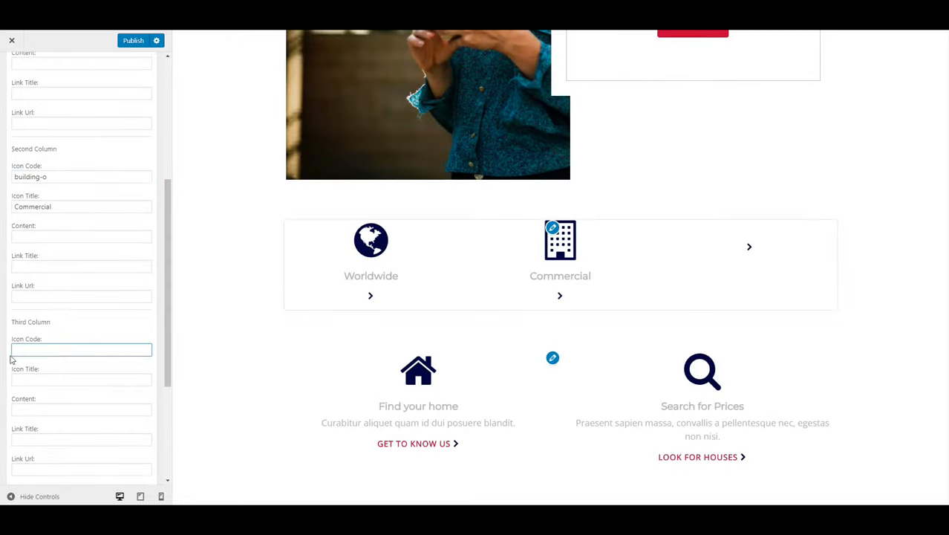
click(55, 380)
text(Luxy)
key(BackSpace)
text(ury)
click(68, 354)
text(diamond)
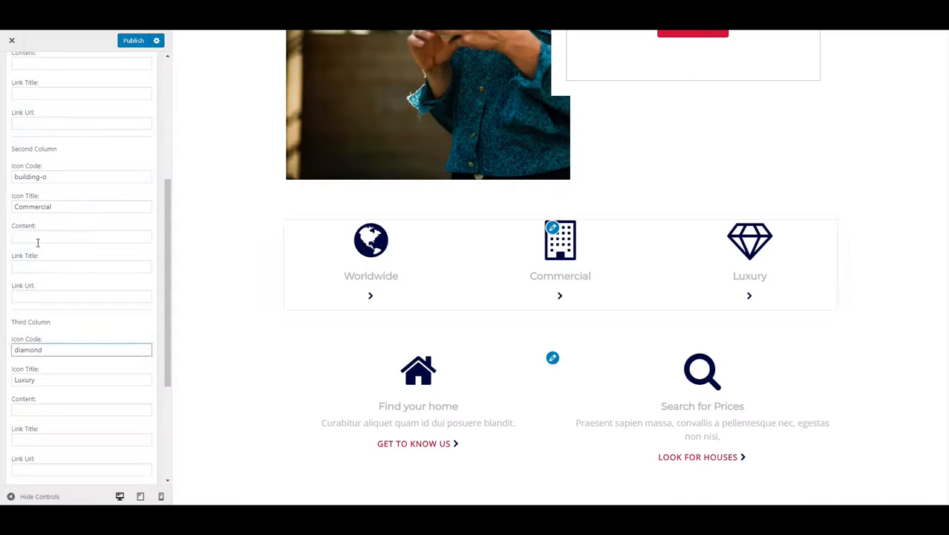
Set the second column's content to "A Better Way in Commercial Real Estate" and the first column's content to "One World. One Search."
click(37, 242)
text(One World. One Search)
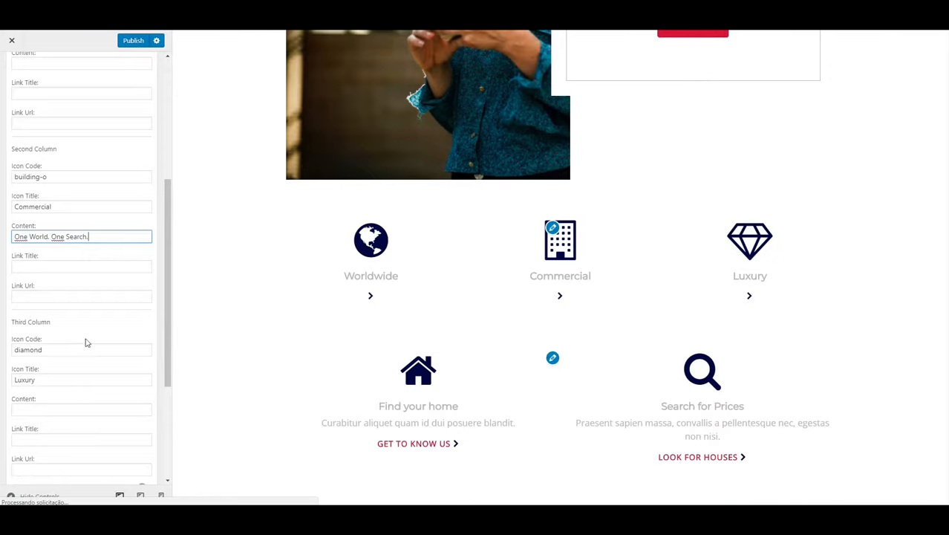
click(74, 409)
scroll(97, 269, up, 3)
click(59, 336)
key(ctrl+a)
text(A Better Way in Commercial Real Estate)
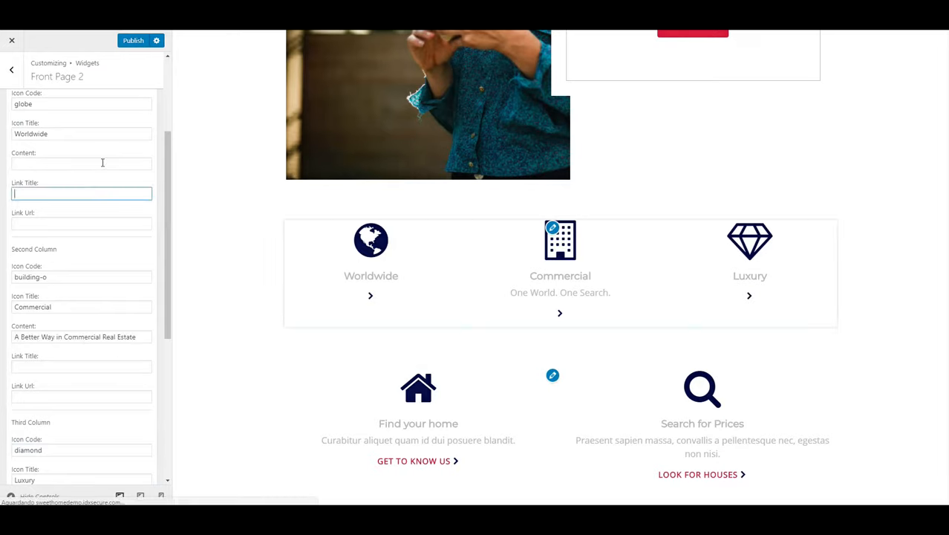
click(102, 164)
text(One Worl)
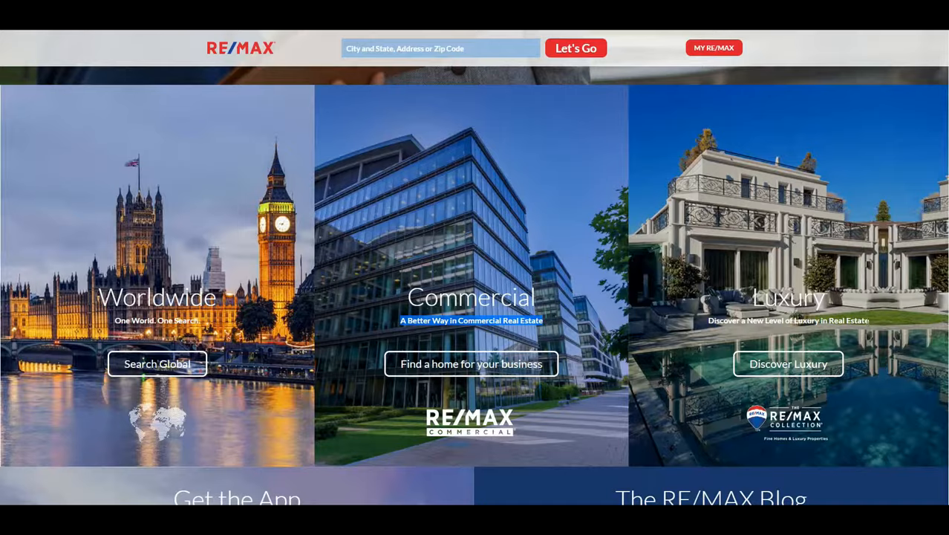
Copy the RE/MAX site's Luxury tagline "Discover a New Level of Luxury in Real Estate" into the third column's content
drag(880, 321, 704, 321)
key(ctrl+c)
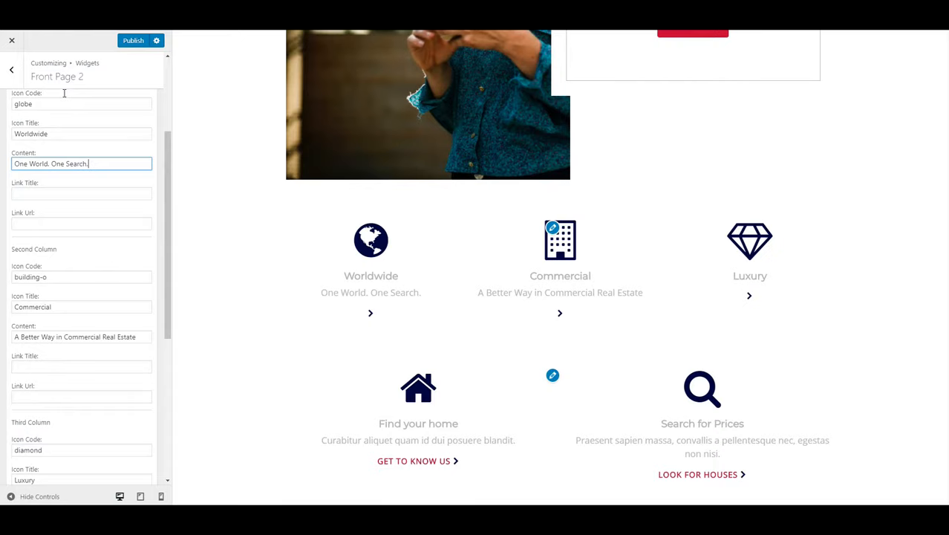
scroll(64, 93, down, 3)
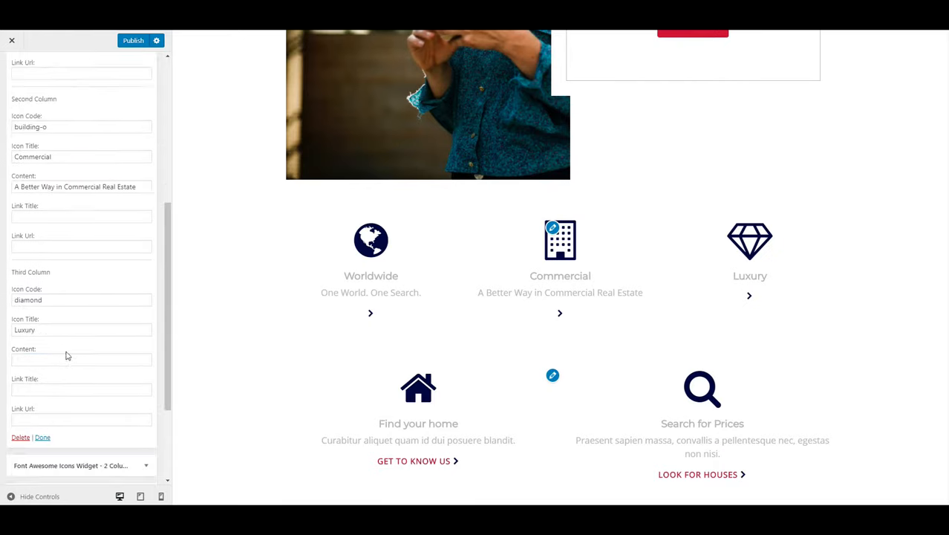
click(74, 361)
key(ctrl+v)
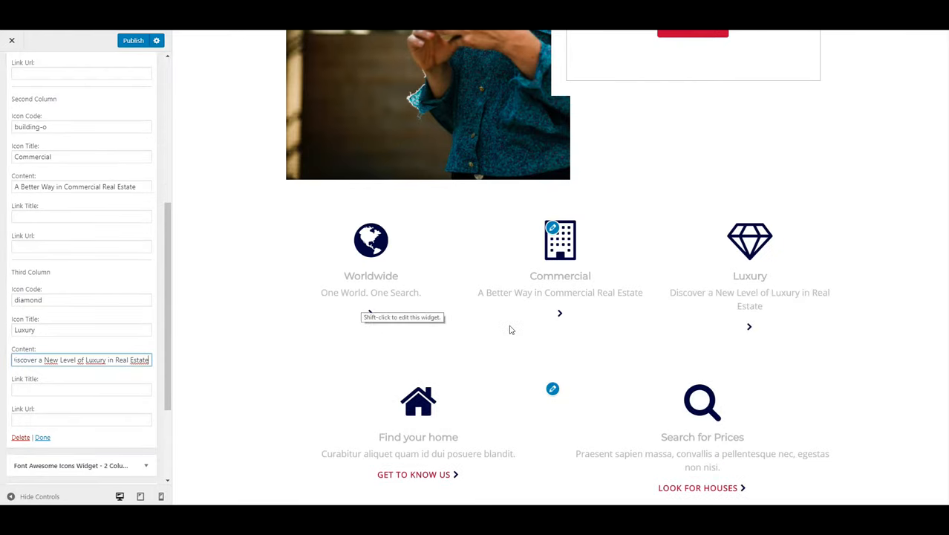
Give the first column the link title "See global" and the link URL "#"
scroll(86, 200, up, 3)
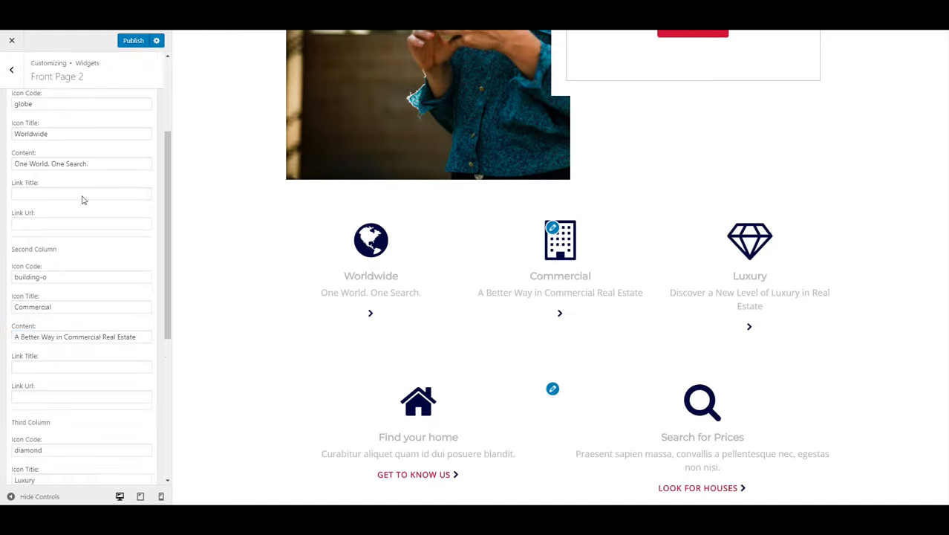
click(85, 193)
text(W)
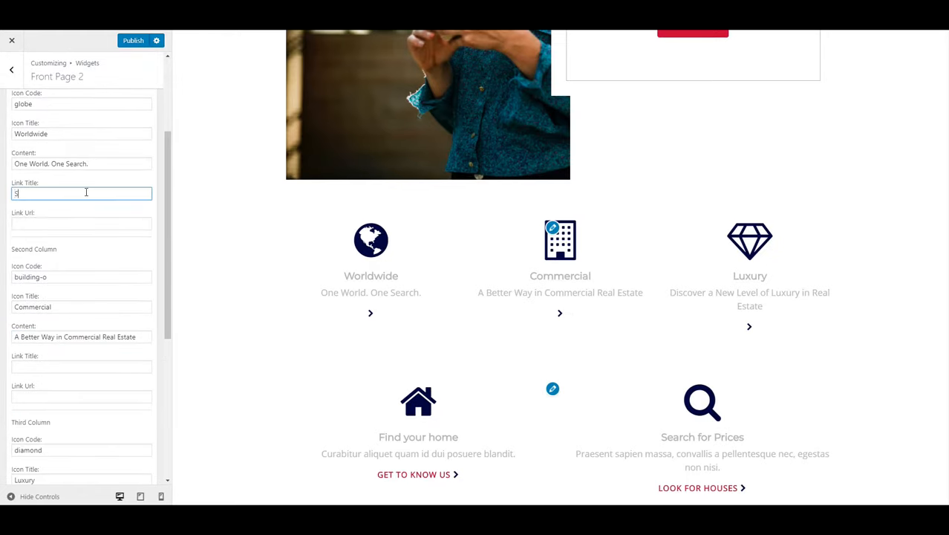
text(ee global)
key(Tab)
text(#)
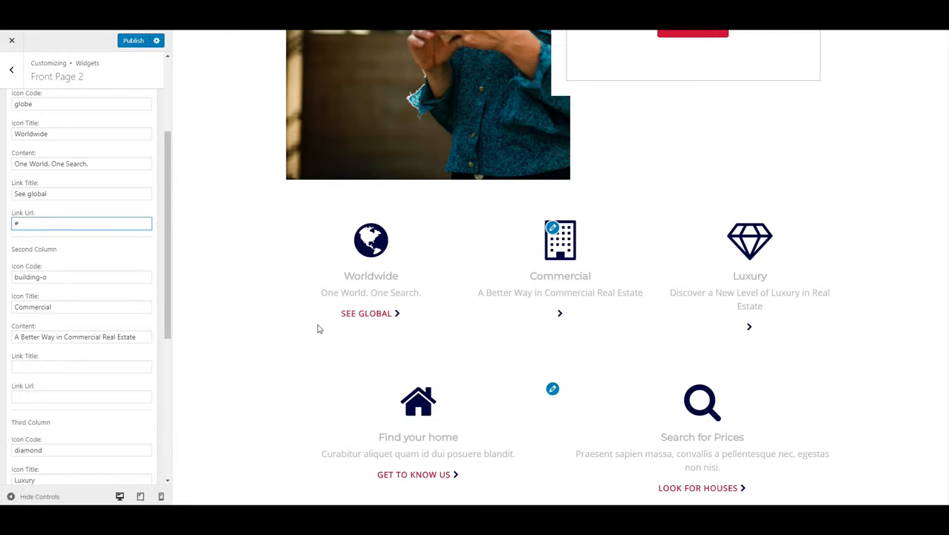
Give the second column the link title "See Commercial" and the link URL "#"
click(67, 366)
text(See Commercial)
key(Tab)
text(#)
Give the third column the link title "See Luxury" and the link URL "#"
scroll(103, 423, down, 2)
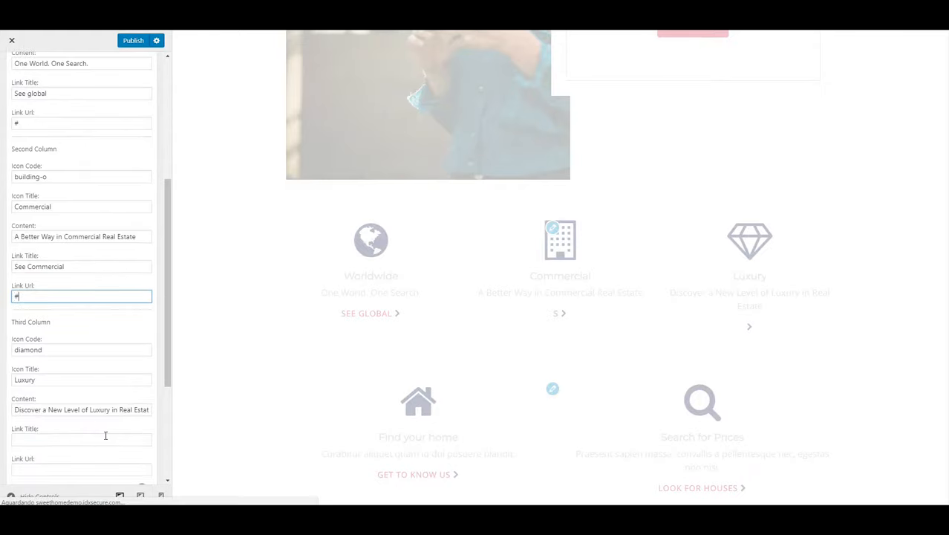
click(105, 437)
text(See Luxury)
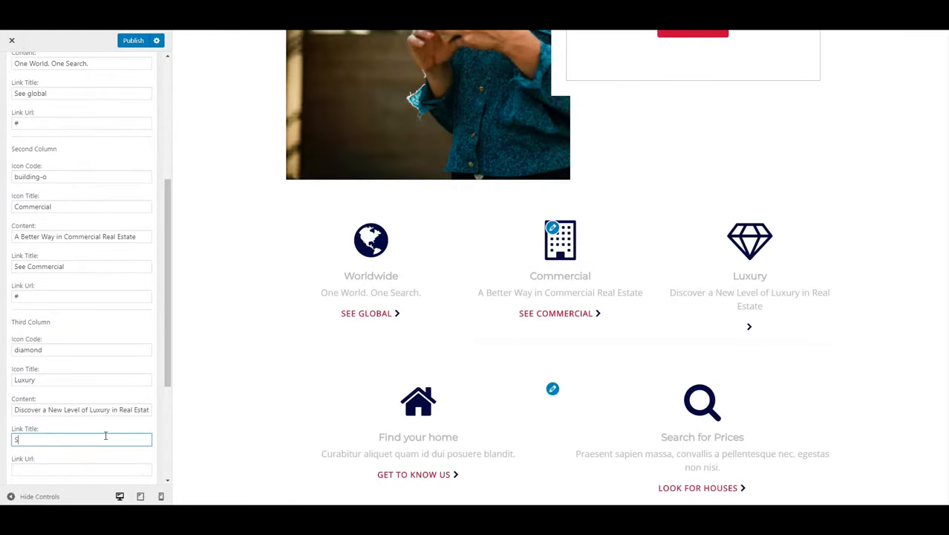
key(Tab)
text(#)
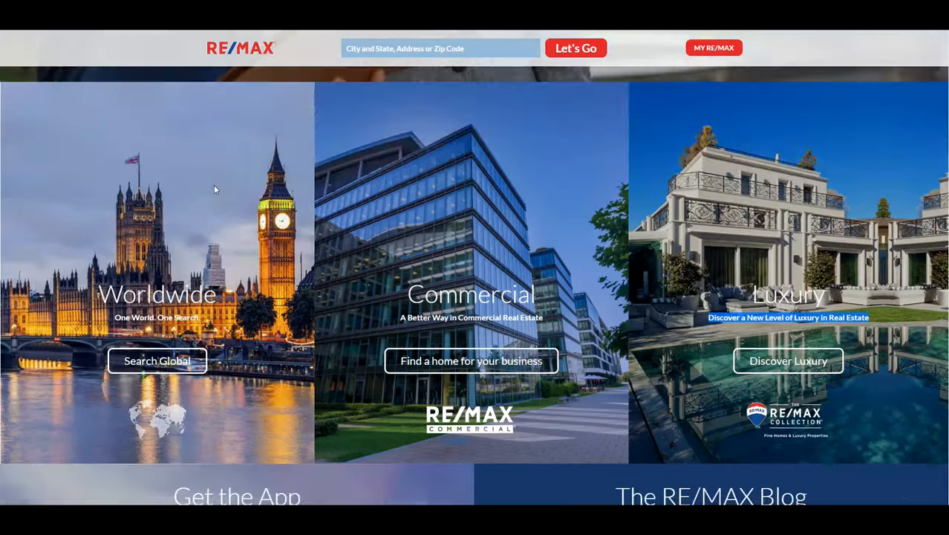
Examine the Get the App and RE/MAX Blog sections below the three columns on the RE/MAX site
scroll(214, 185, down, 3)
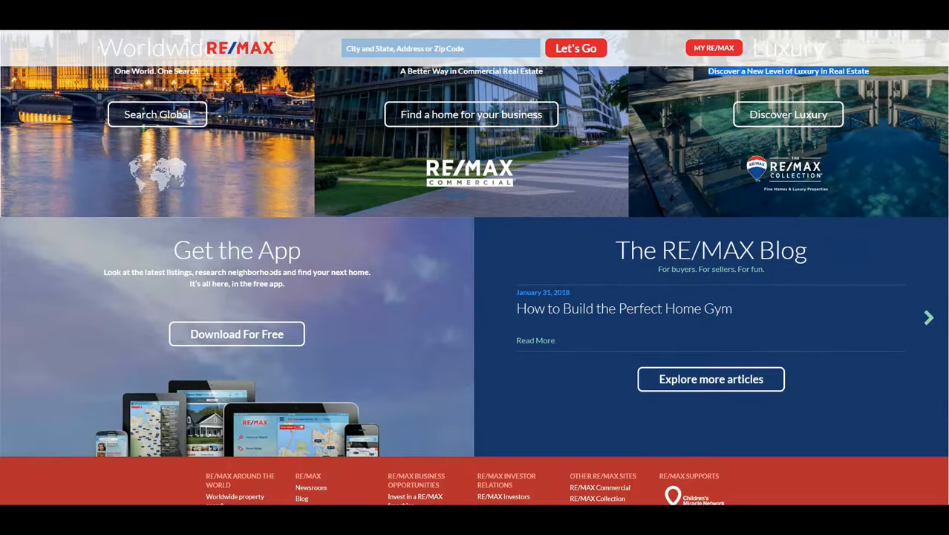
scroll(189, 251, down, 1)
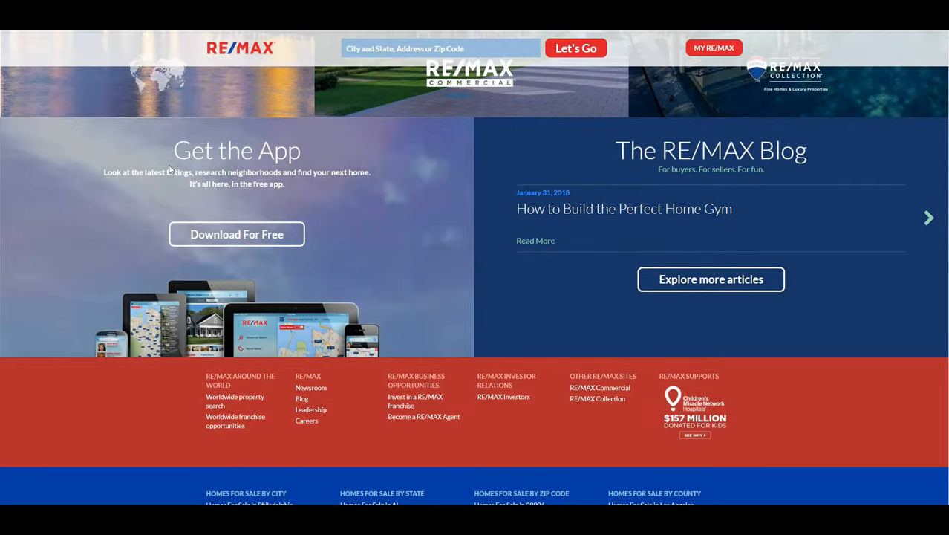
drag(173, 147, 329, 196)
click(461, 240)
scroll(475, 234, up, 7)
scroll(486, 227, down, 7)
key(ctrl+Tab)
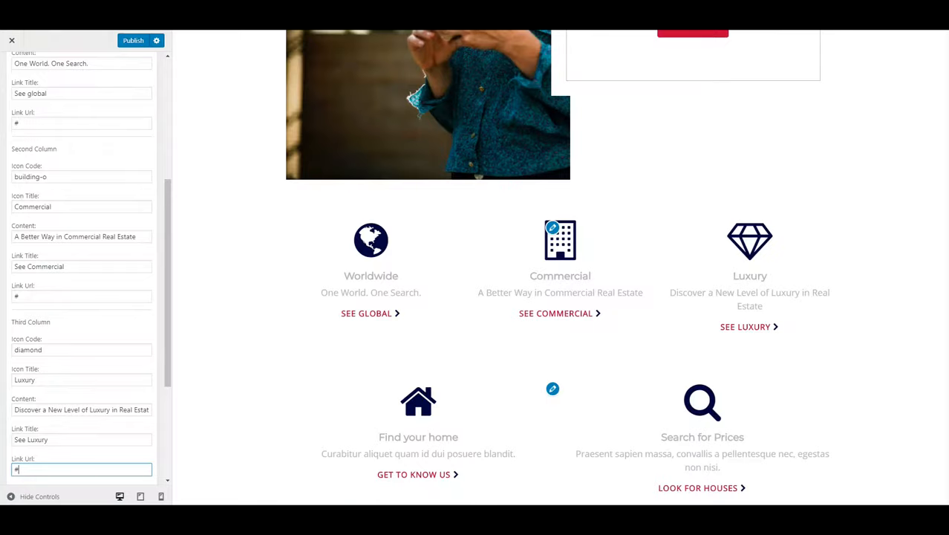
Add a Featured Page Widget - Right to Front Page 2, placed directly below the two-column icons widget, and check its available pages
scroll(350, 146, up, 4)
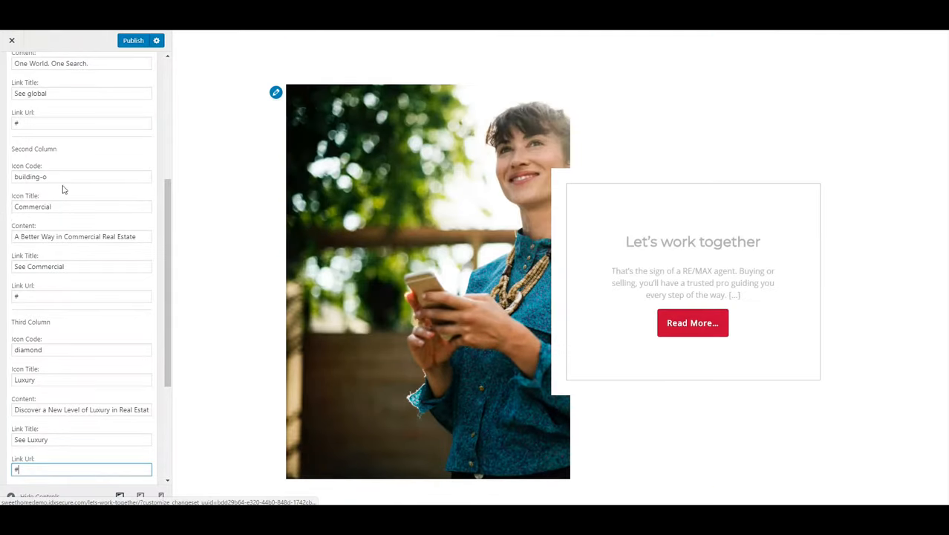
scroll(88, 195, up, 3)
click(147, 165)
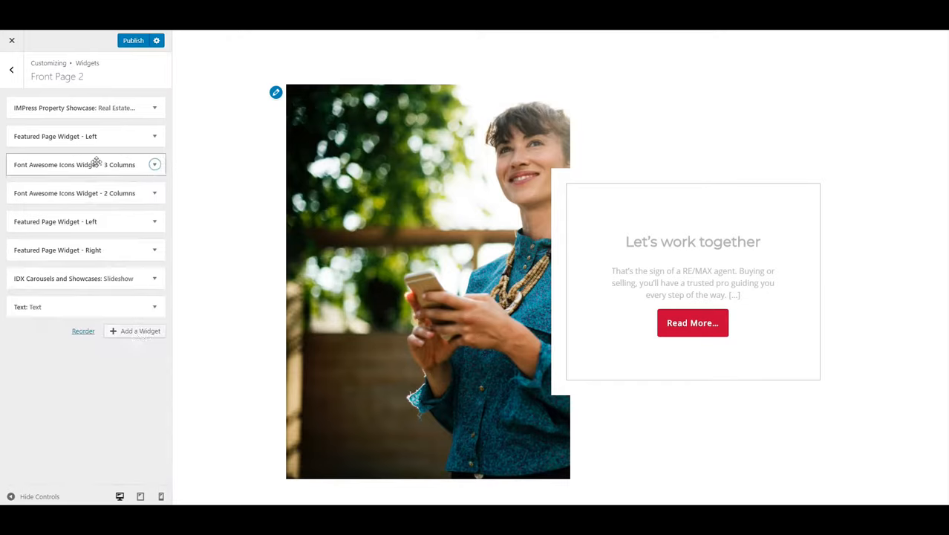
click(137, 331)
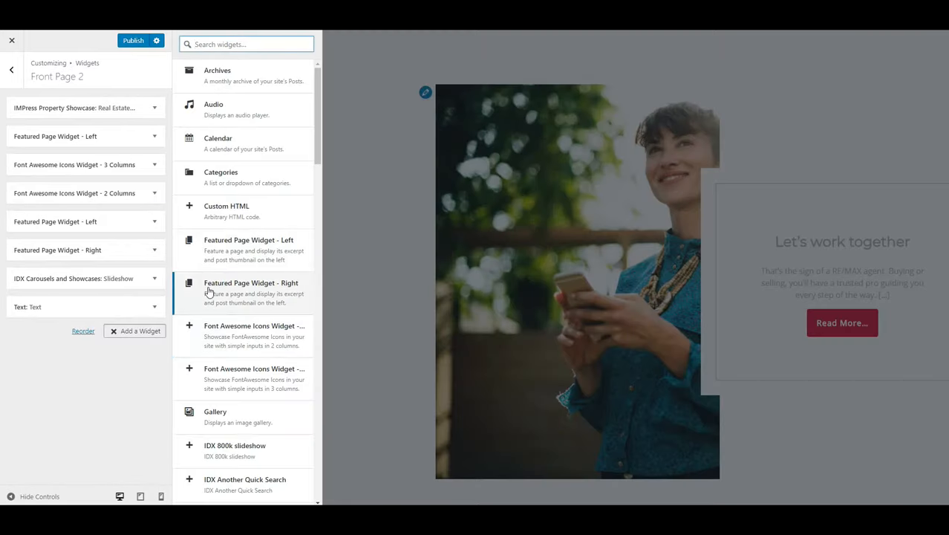
click(197, 296)
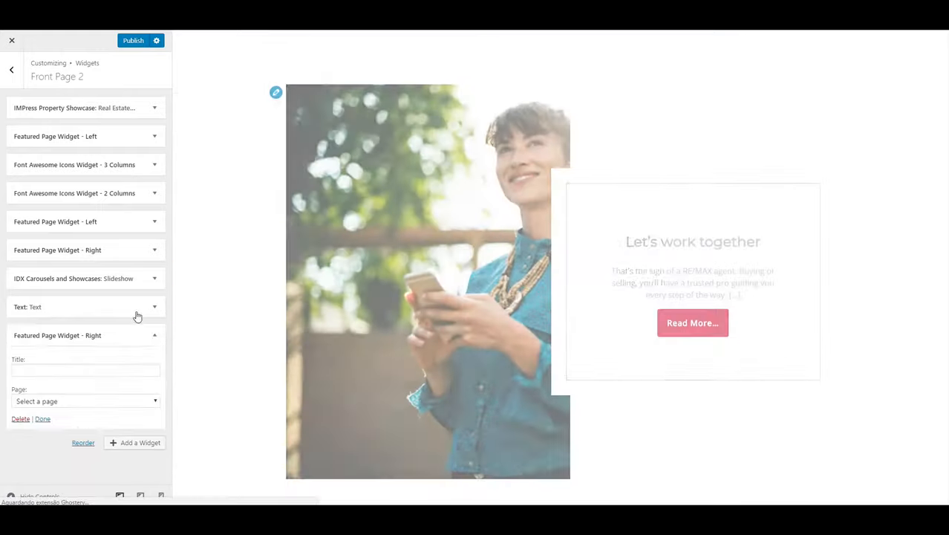
drag(106, 328, 123, 223)
scroll(434, 198, down, 5)
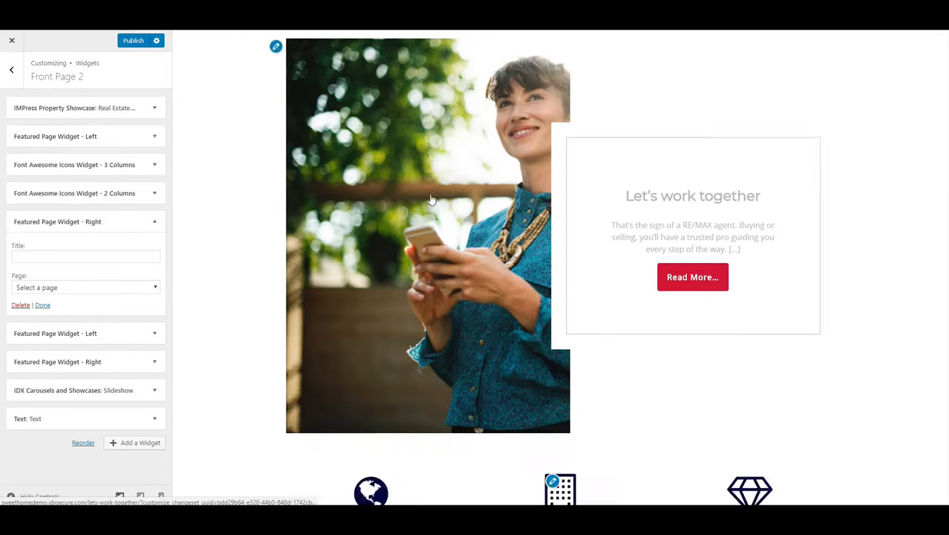
click(132, 286)
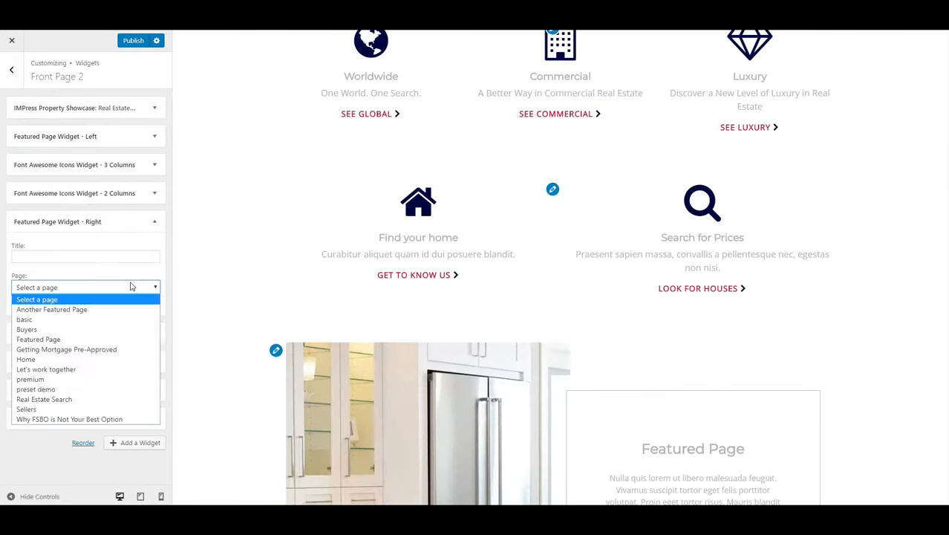
click(131, 286)
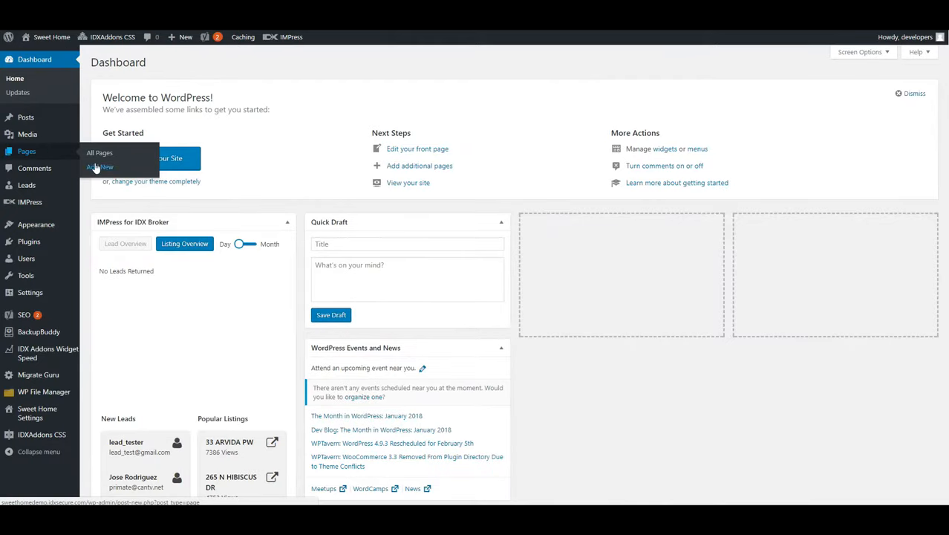
Create a new page titled "Get the App" with the RE/MAX site's text "It's all here, in the free app." as content
click(419, 150)
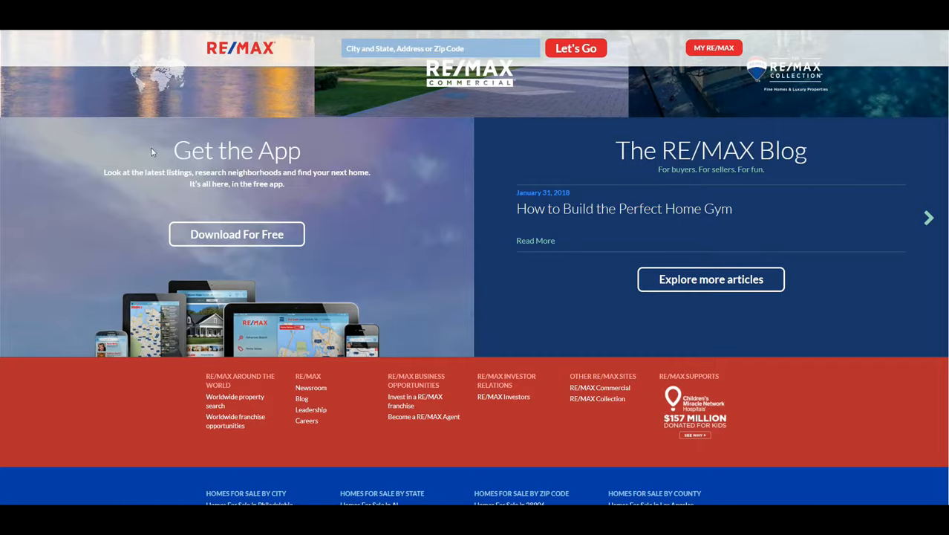
drag(171, 150, 301, 152)
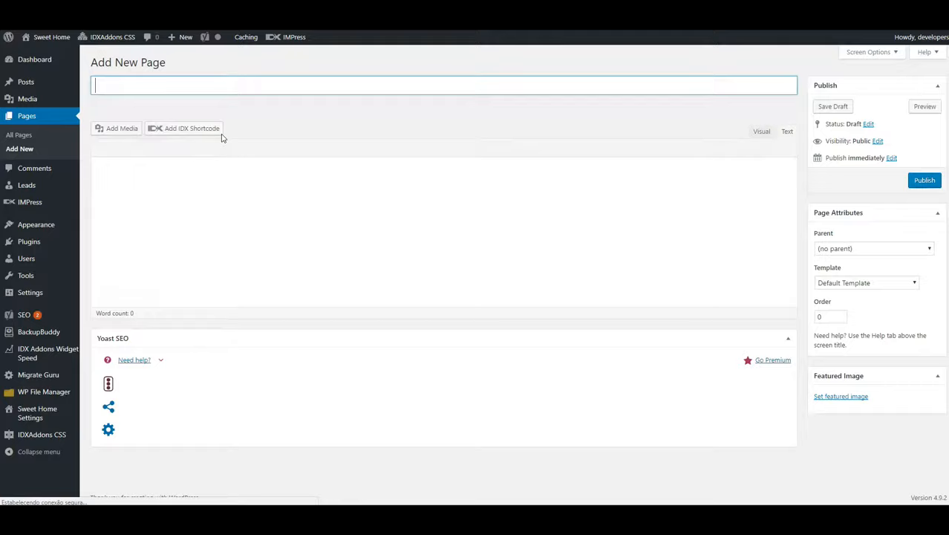
text(Get the App)
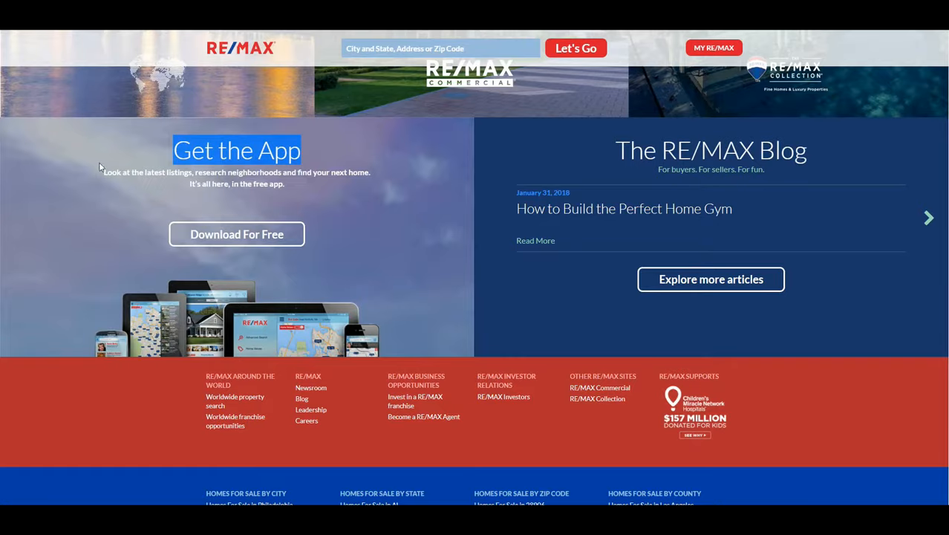
drag(99, 166, 114, 179)
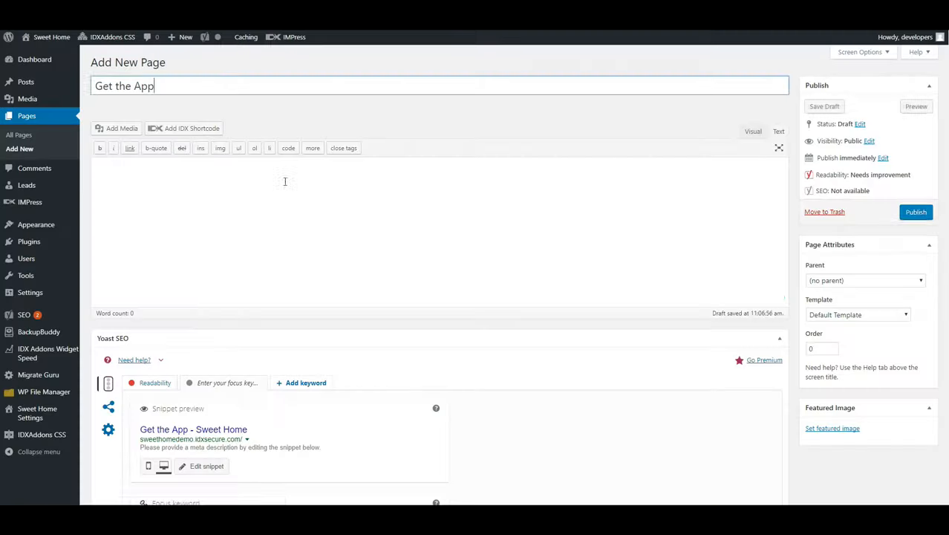
text(It's all here, in the free app.)
Set the media library photo of people seated by a window as the Get the App page's featured image
scroll(713, 223, down, 3)
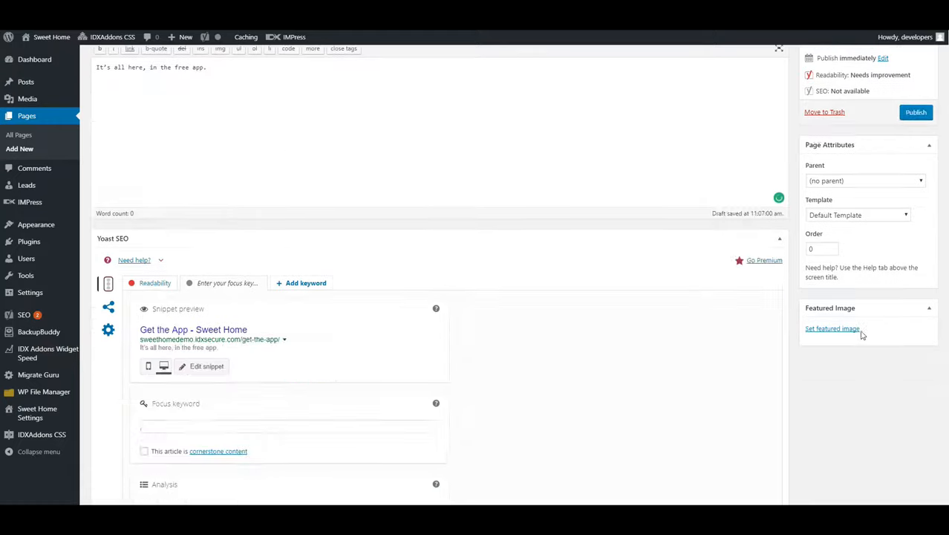
click(854, 330)
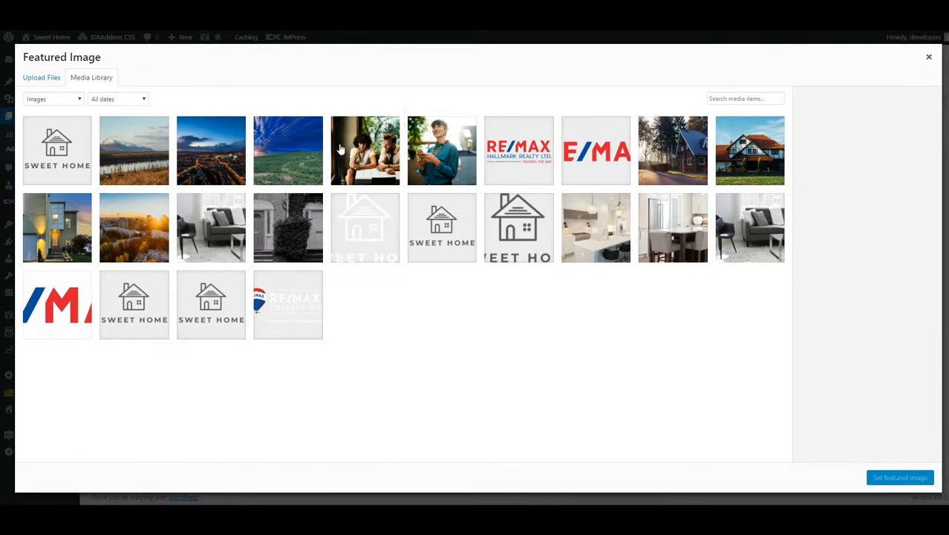
click(367, 156)
click(900, 477)
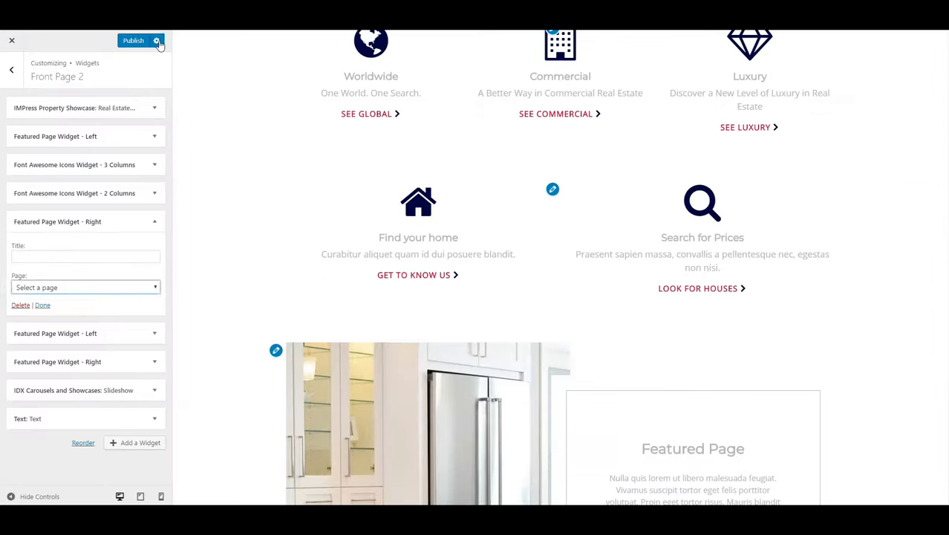
Save the pending theme customizations as a draft instead of publishing them
click(157, 42)
click(199, 83)
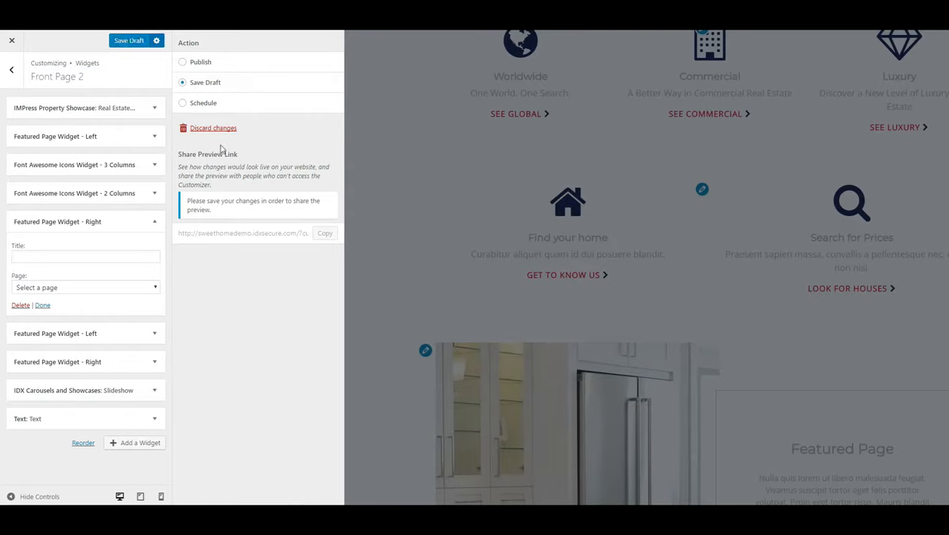
click(131, 43)
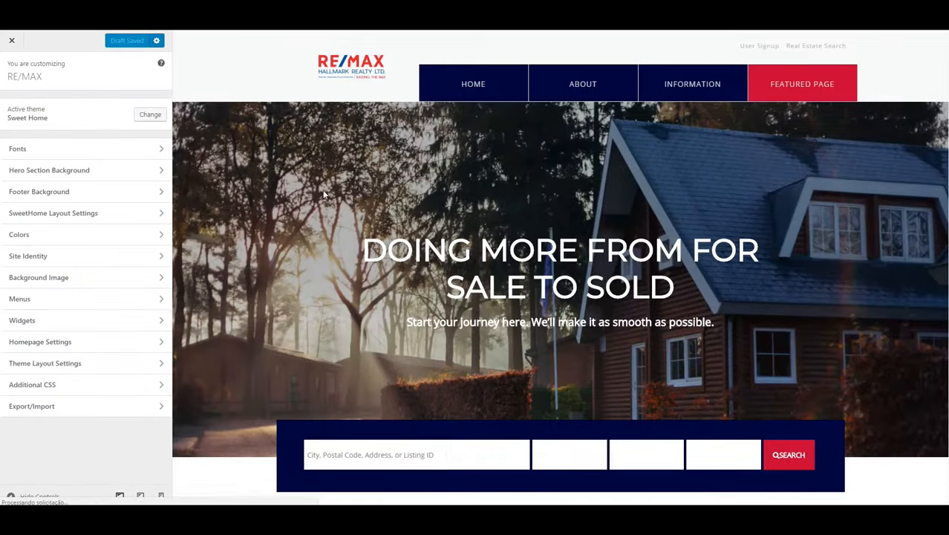
Assign the Get the App page to the new Featured Page Widget - Right in Front Page 2
scroll(244, 261, down, 15)
scroll(353, 250, up, 8)
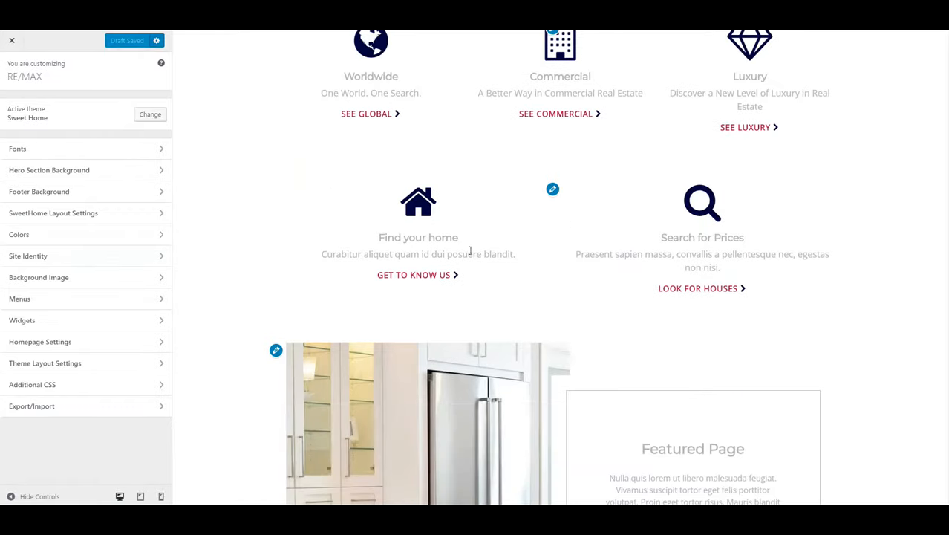
click(552, 189)
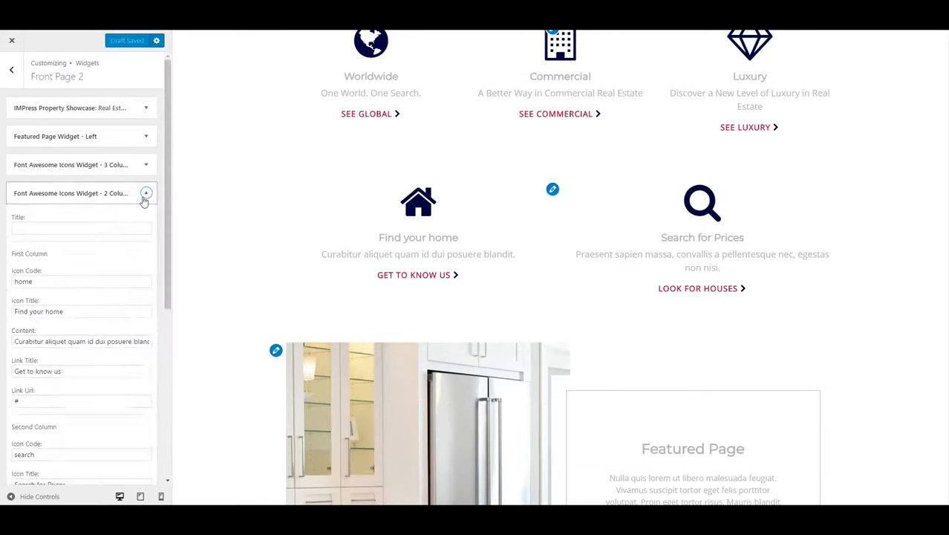
click(144, 193)
click(157, 221)
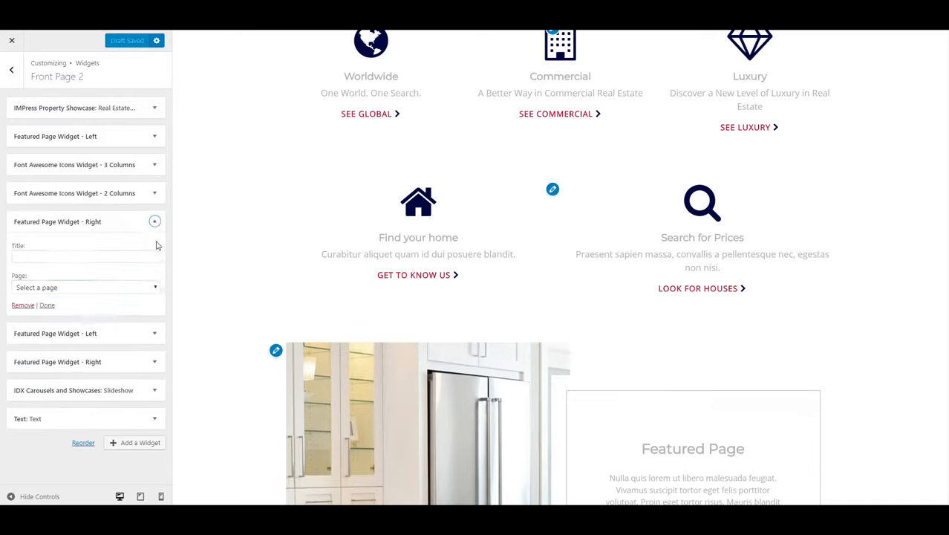
click(136, 289)
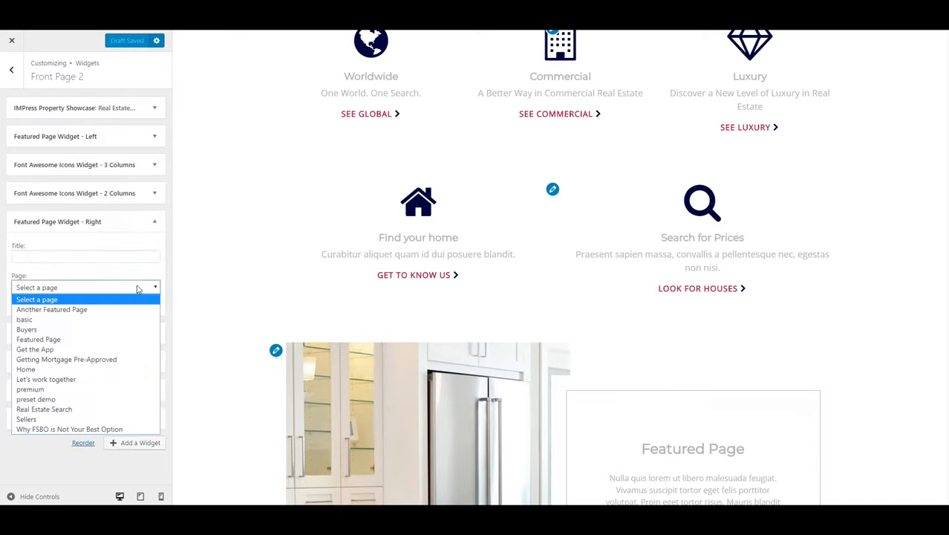
click(127, 348)
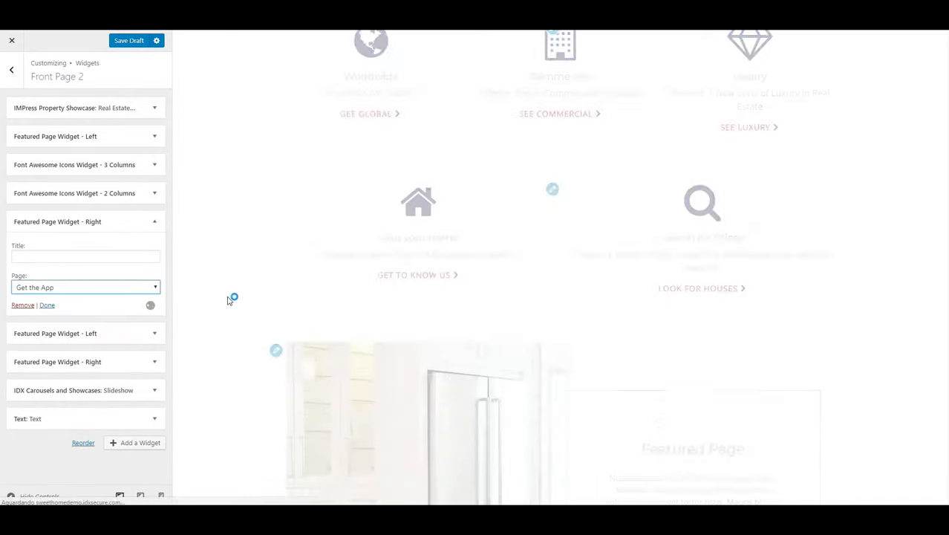
Examine the Get the App section and the remaining front page sections against the RE/MAX Blog section of the RE/MAX site
scroll(228, 288, down, 3)
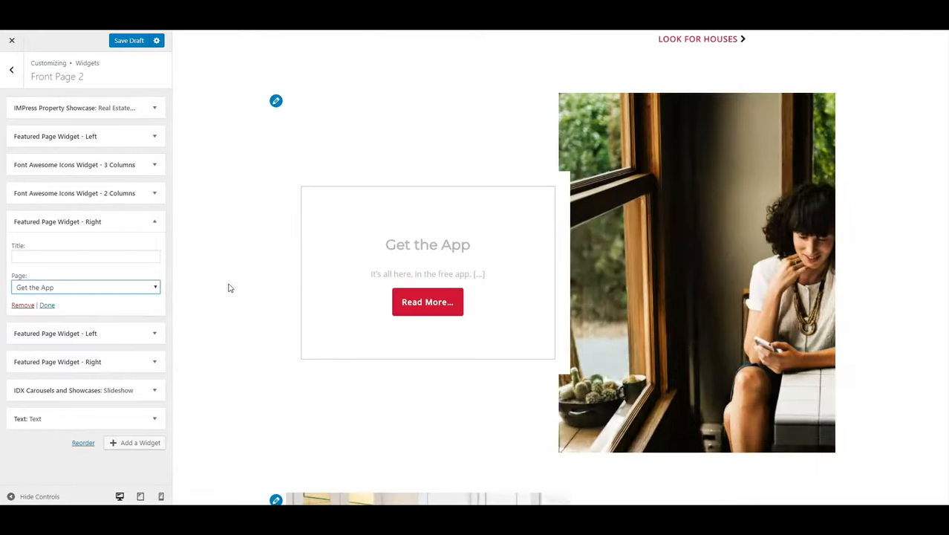
scroll(338, 320, down, 4)
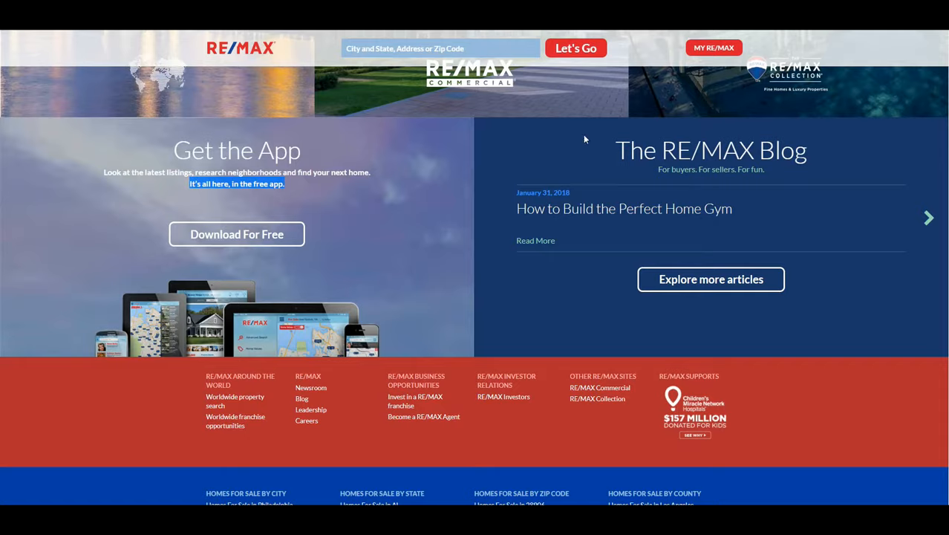
drag(584, 138, 821, 242)
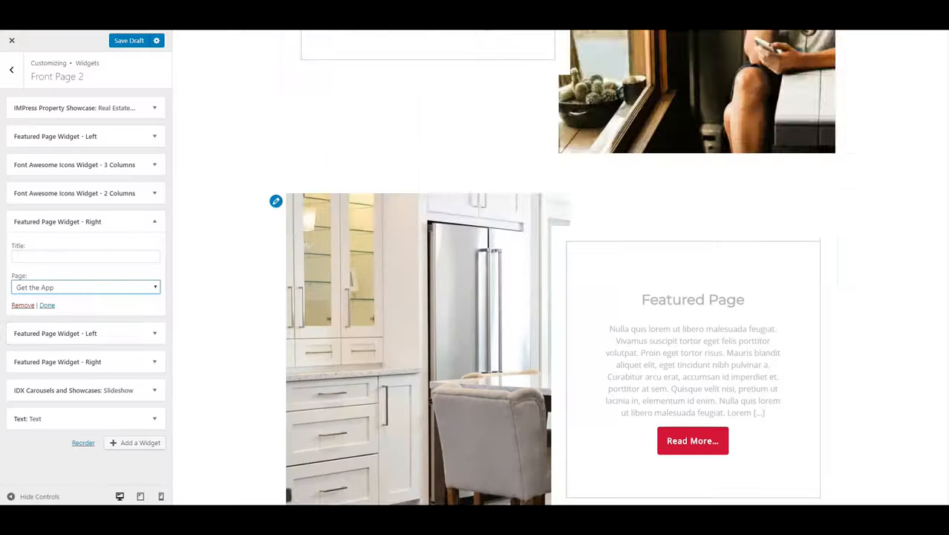
scroll(246, 230, down, 3)
scroll(310, 236, down, 15)
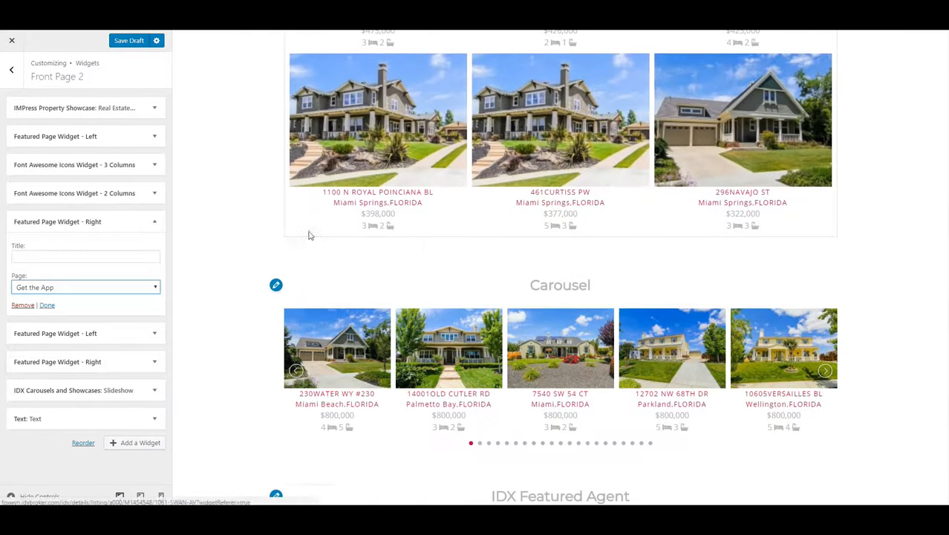
click(154, 334)
click(154, 251)
scroll(496, 224, down, 4)
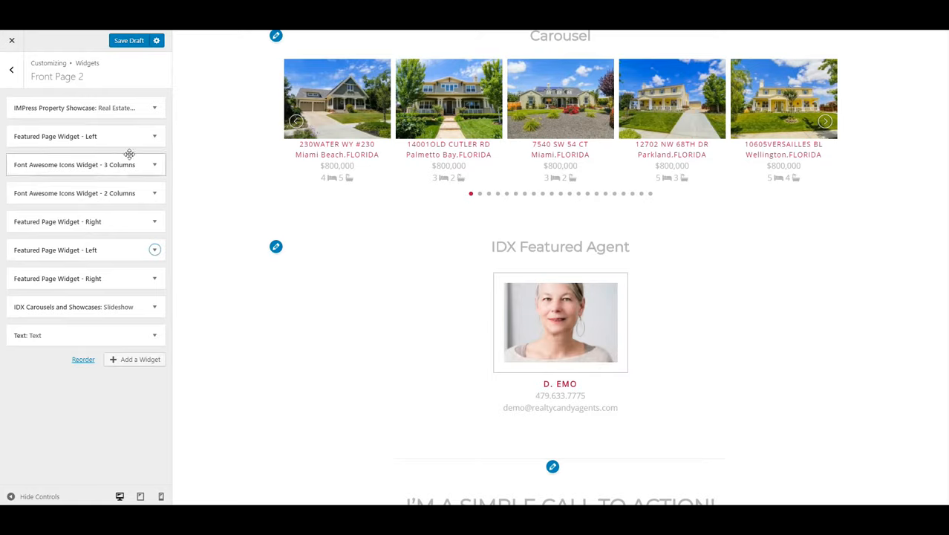
Replace the Sweet Home logo in the Front Page 8 image widget with the white RE/MAX Collection logo
click(11, 69)
scroll(461, 175, down, 4)
scroll(466, 179, down, 6)
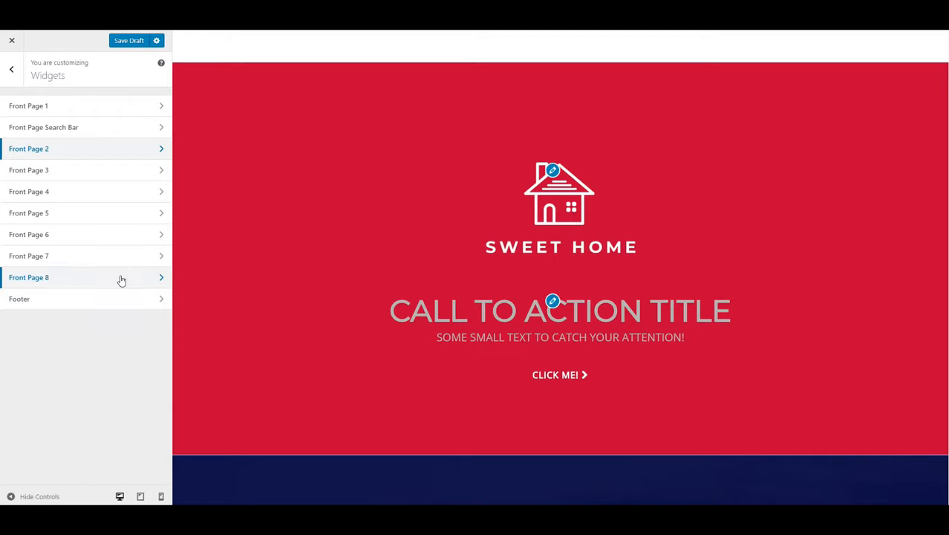
click(47, 278)
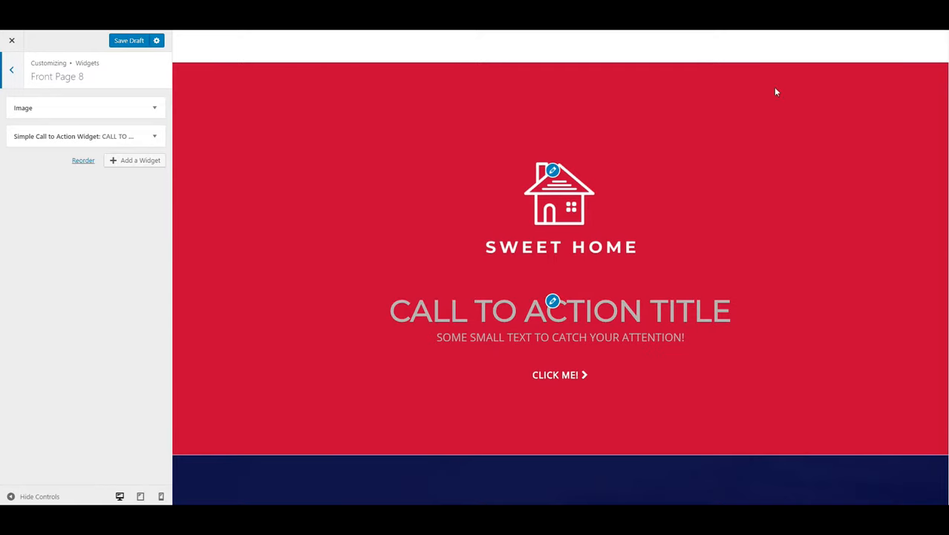
scroll(482, 350, up, 4)
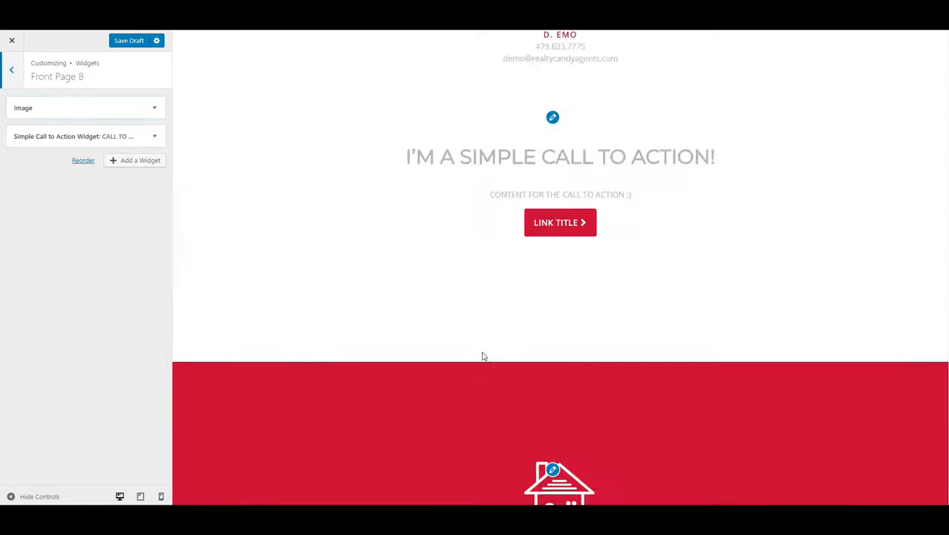
scroll(384, 299, down, 5)
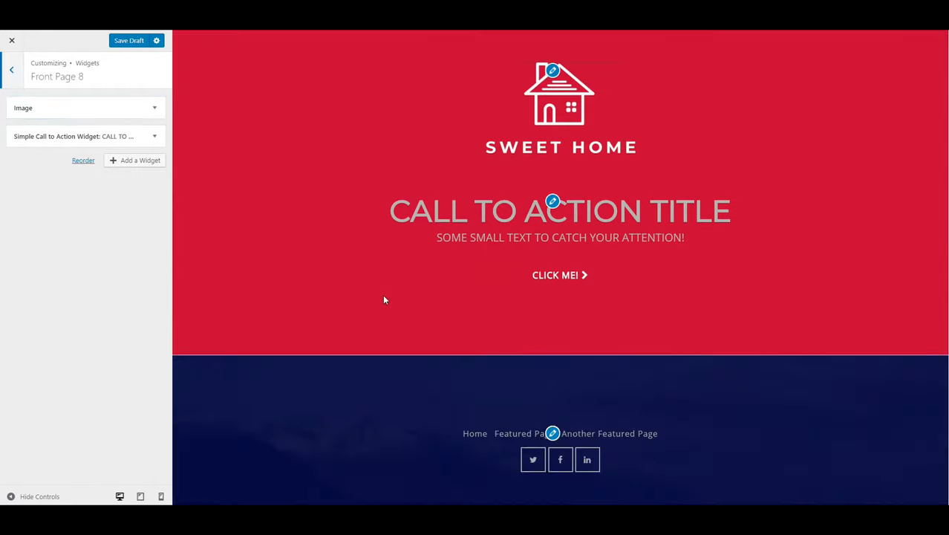
click(153, 112)
click(74, 263)
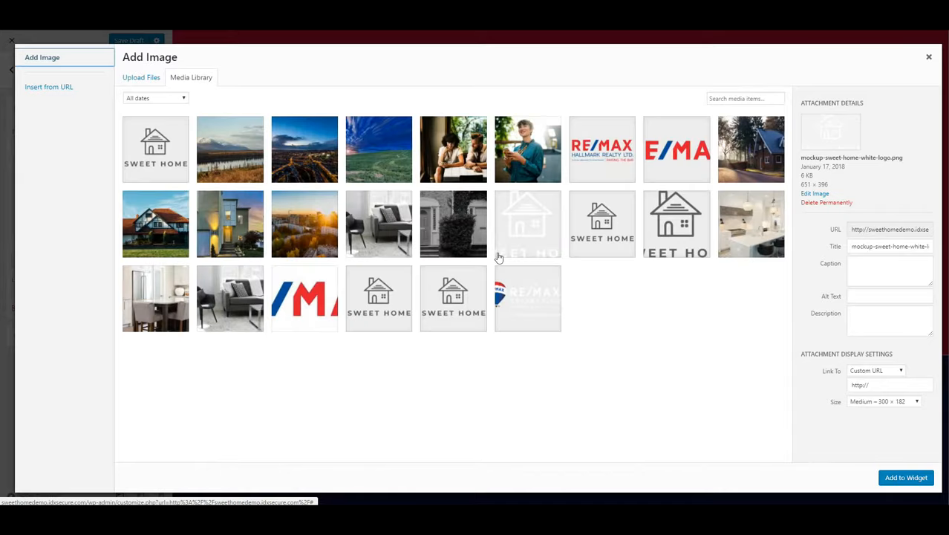
click(526, 312)
click(906, 477)
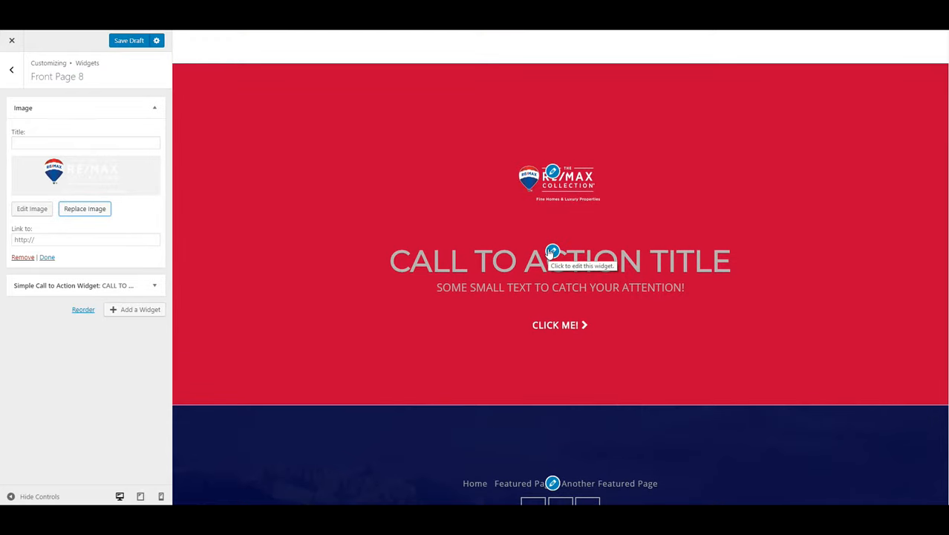
Set the title of the Front Page 8 call to action widget to "The RE/MAX Blog", copied from the RE/MAX site
click(552, 251)
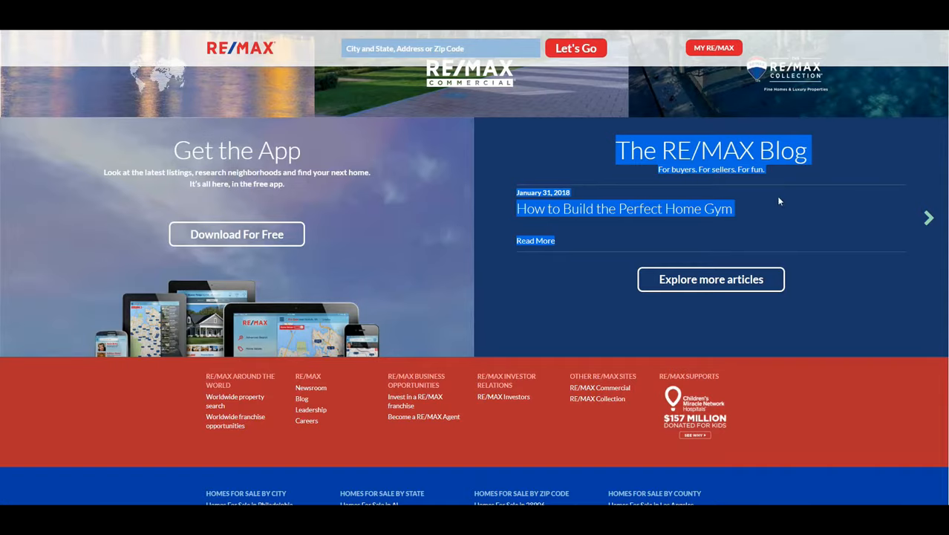
click(839, 152)
triple_click(617, 154)
key(ctrl+c)
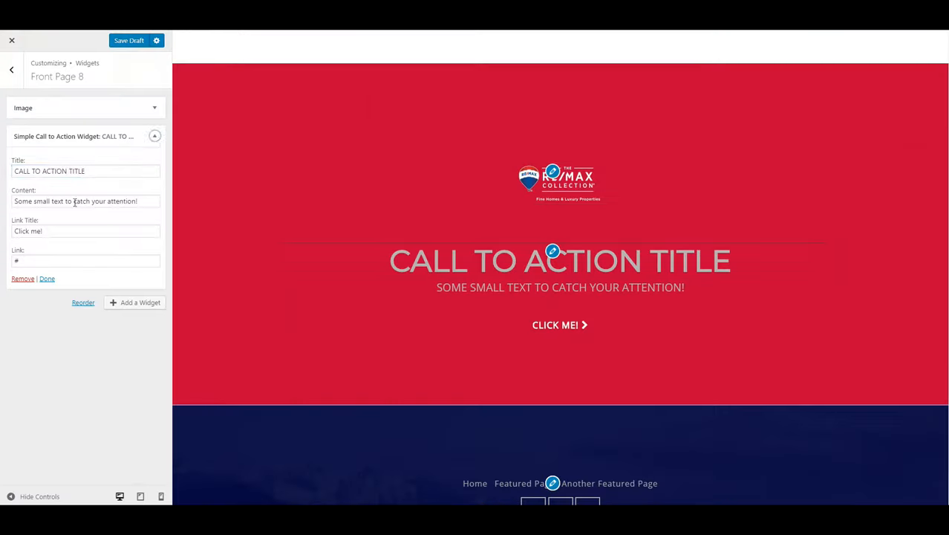
triple_click(110, 177)
key(ctrl+v)
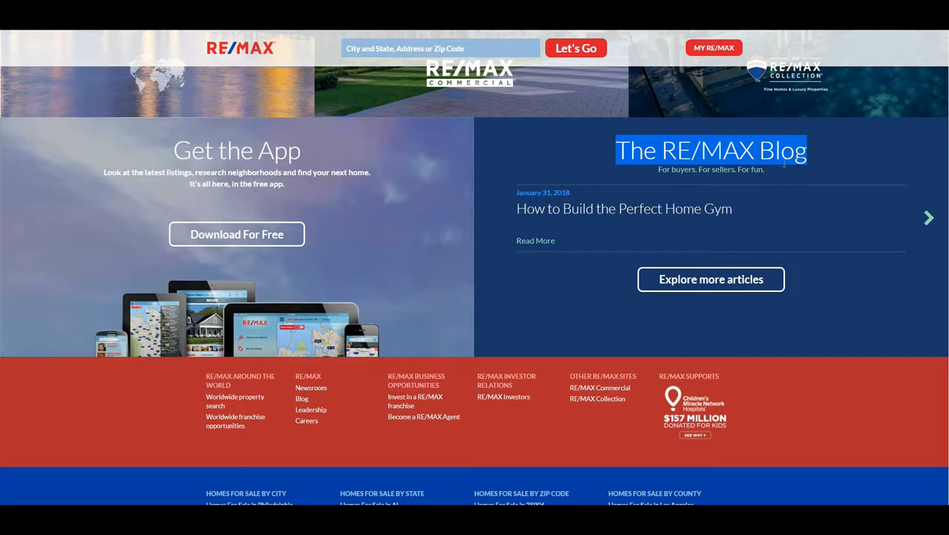
Set the Front Page 8 call to action content to "For buyers. For sellers. For fun.", copied from the RE/MAX site, and its link title to "Explore Articles"
drag(784, 164, 656, 180)
key(ctrl+c)
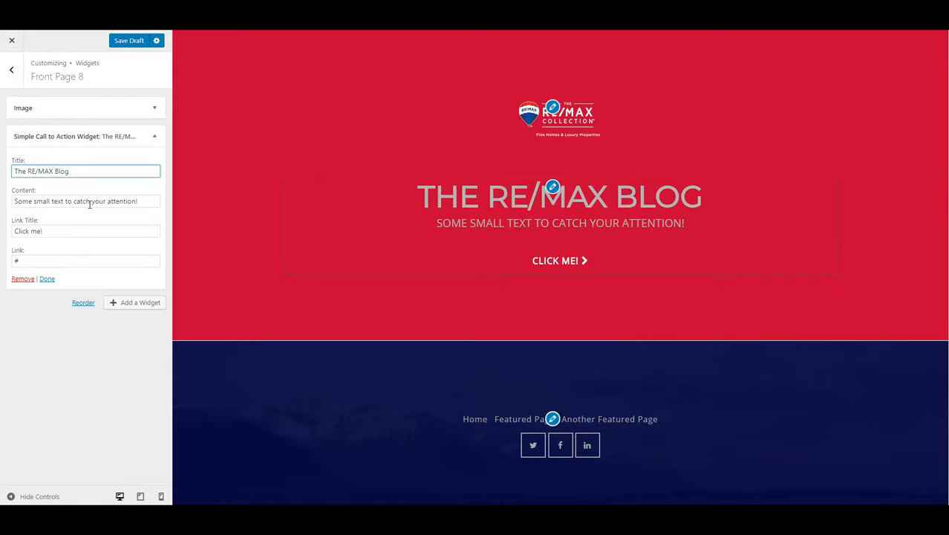
click(89, 204)
key(ctrl+a)
key(ctrl+v)
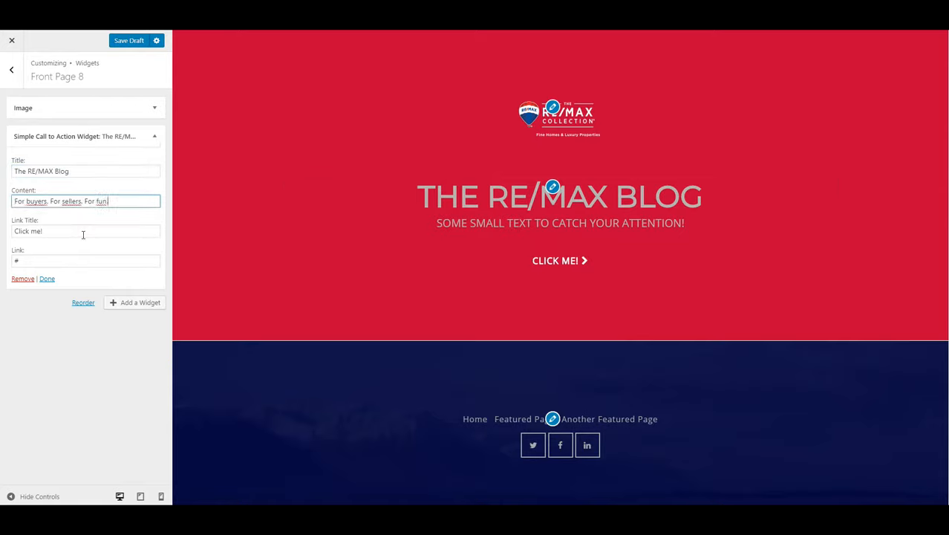
key(Tab)
text(Expl)
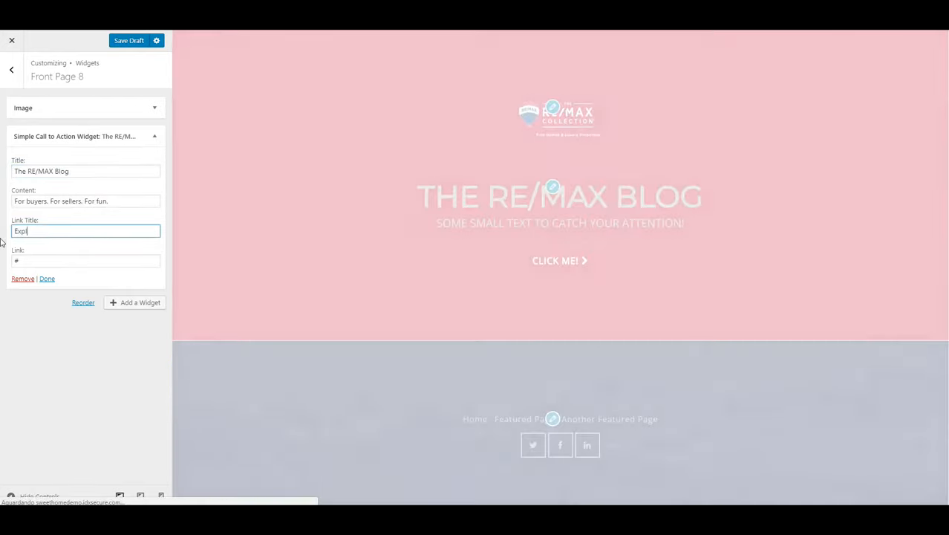
text(ore Articles)
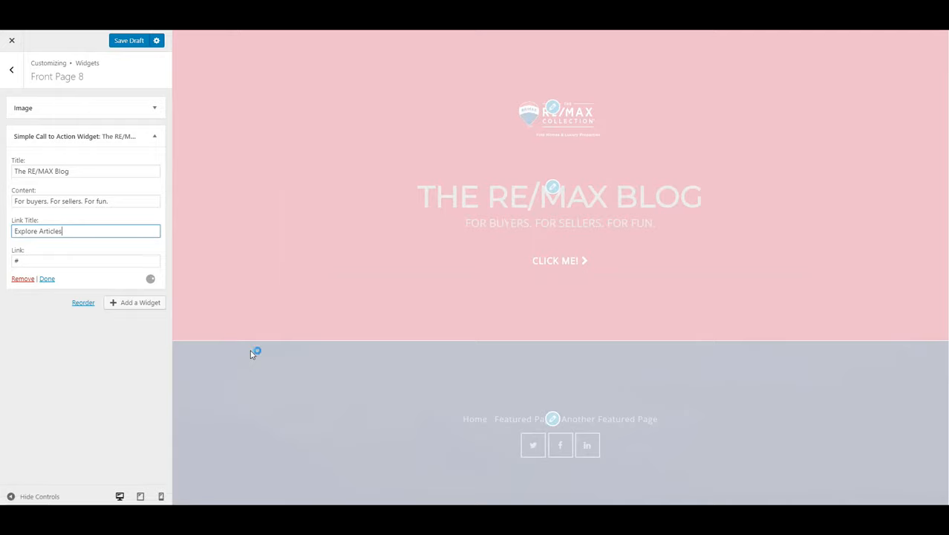
Review the updated blog section in the preview and save the theme customizations as a draft
scroll(413, 353, up, 4)
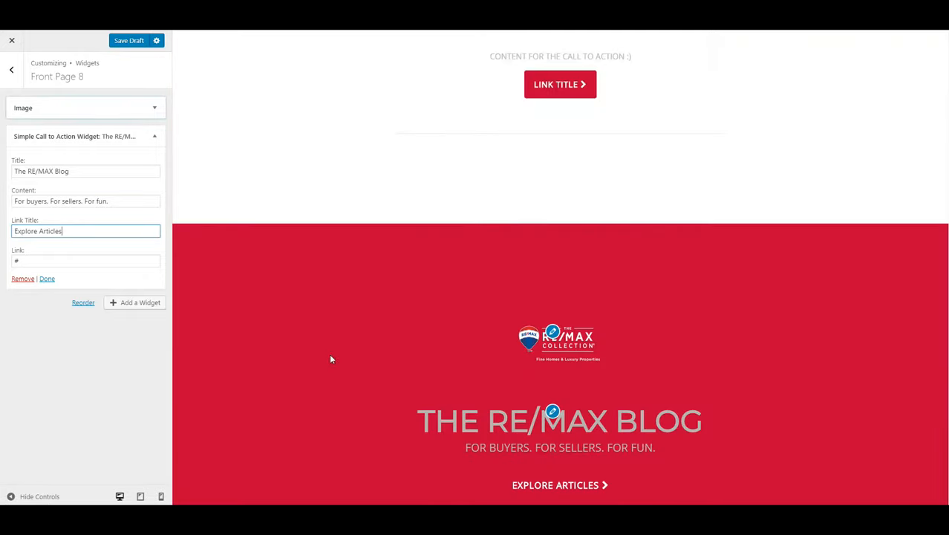
scroll(446, 330, down, 5)
scroll(313, 248, up, 15)
scroll(315, 249, up, 15)
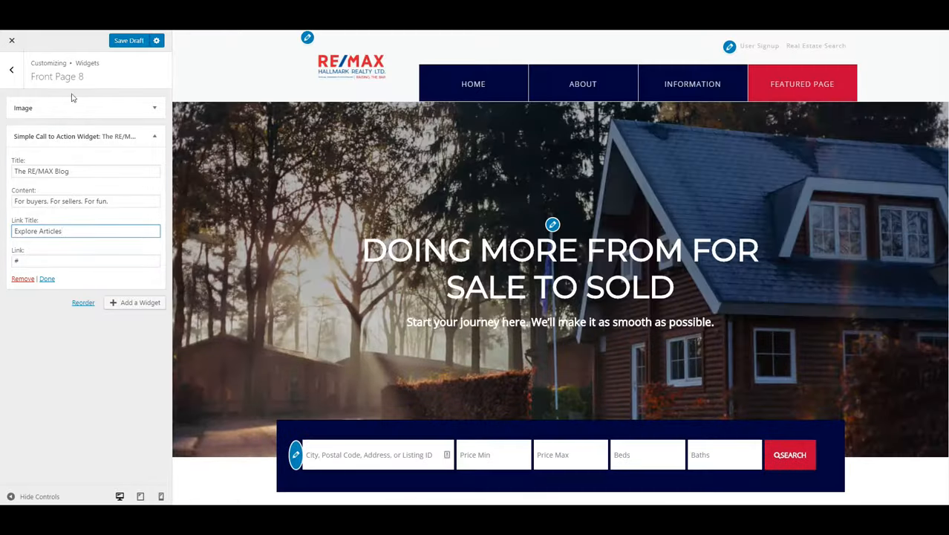
click(124, 43)
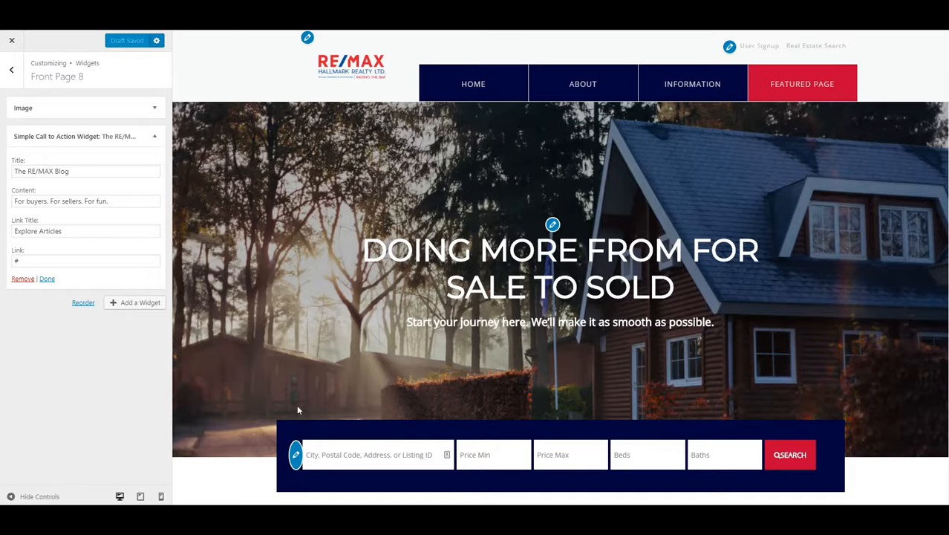
Review the front page preview from the search bar to the icon sections and publish the theme customizations
scroll(576, 154, down, 10)
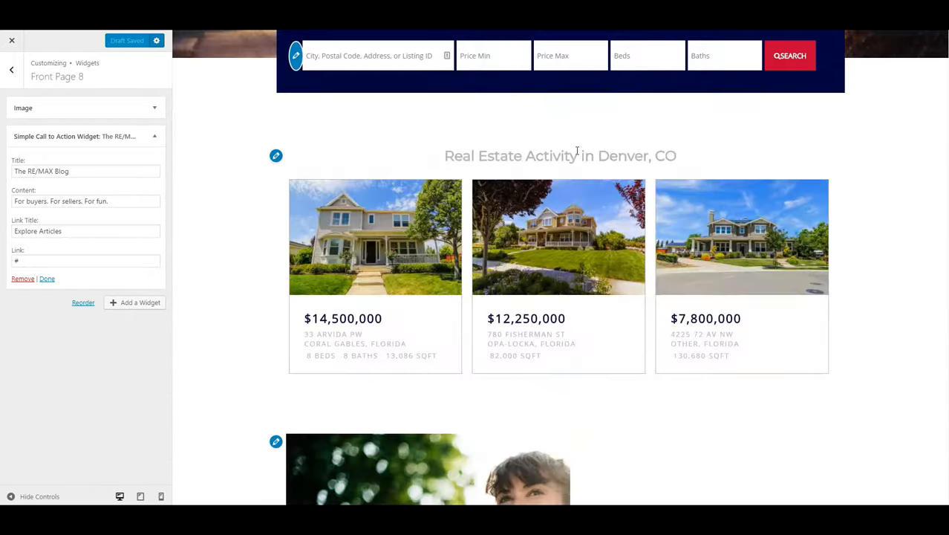
scroll(577, 154, down, 5)
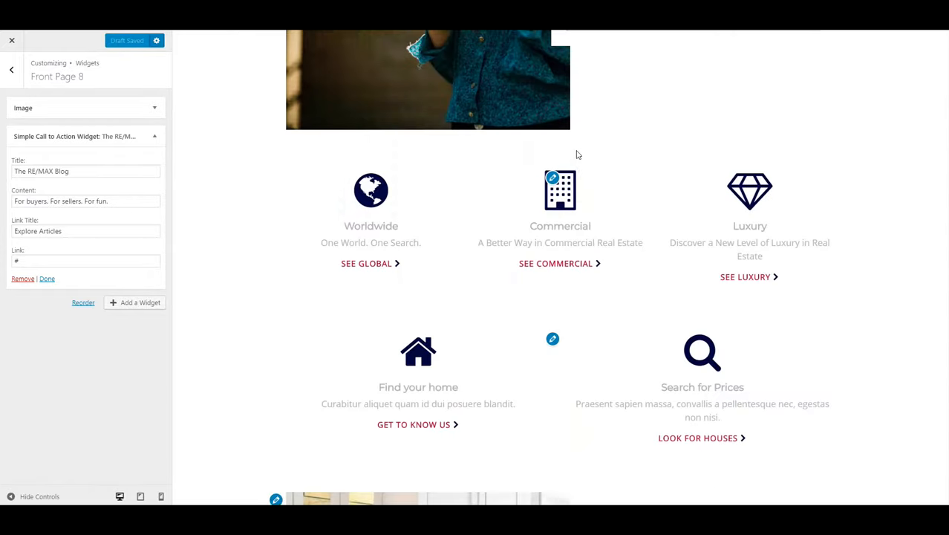
scroll(577, 154, up, 15)
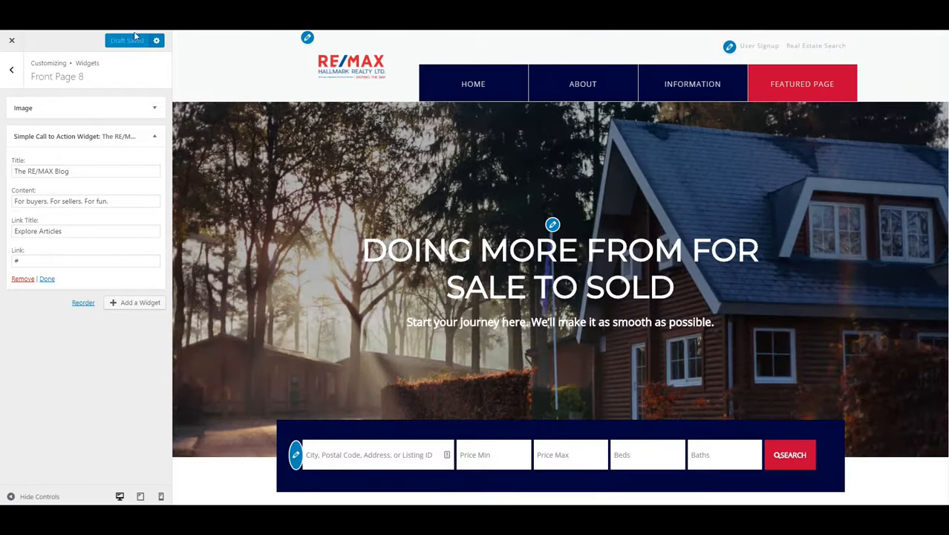
click(157, 41)
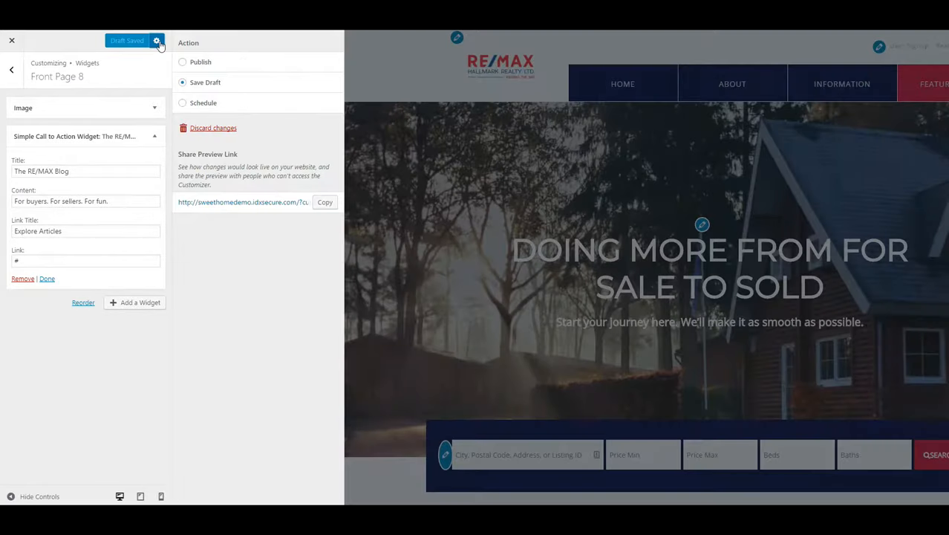
click(157, 41)
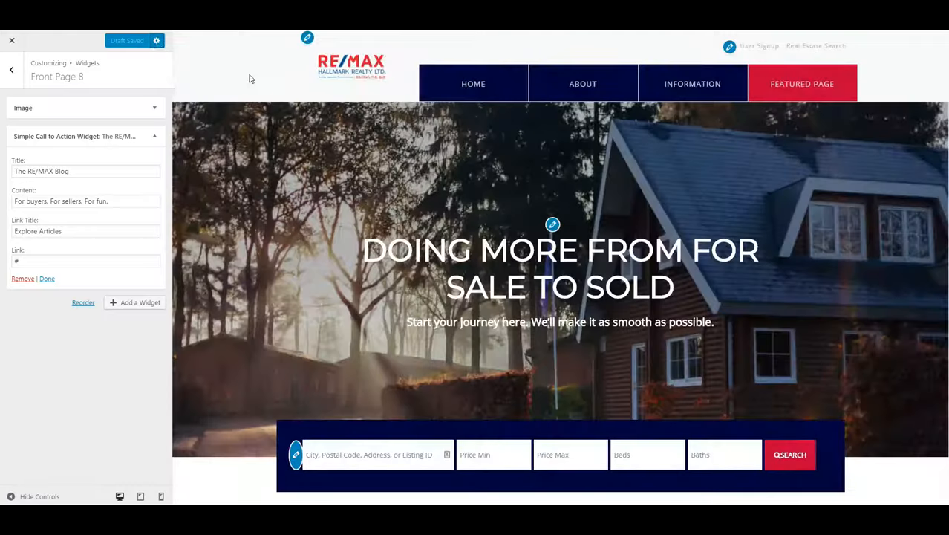
click(156, 41)
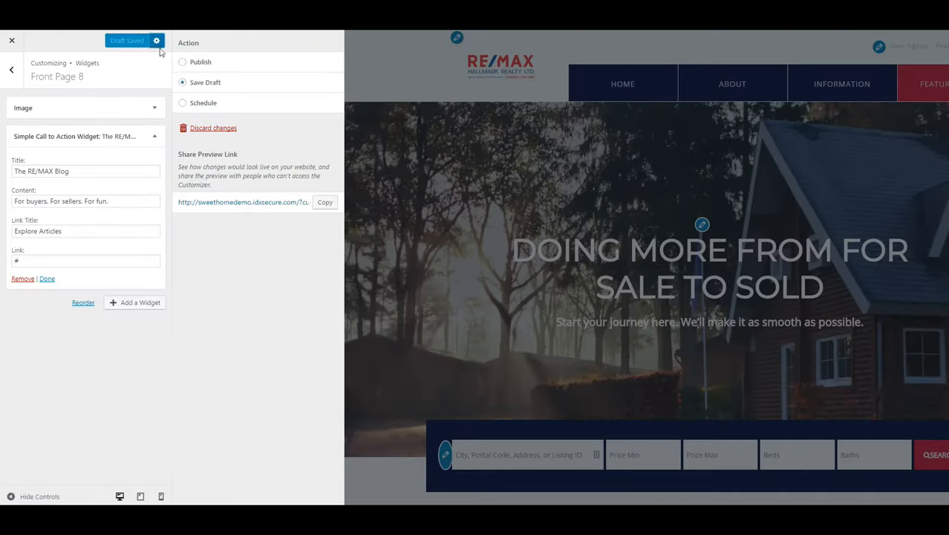
click(192, 67)
click(140, 40)
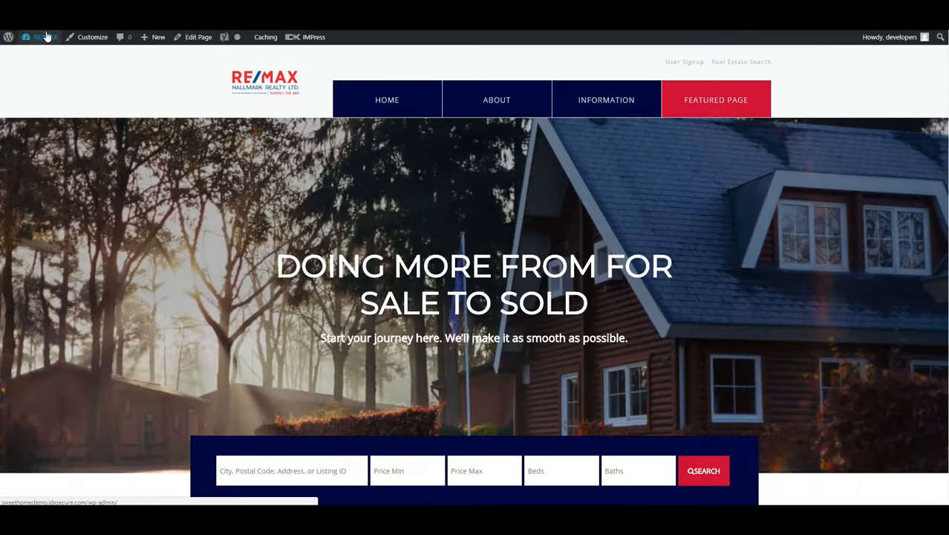
Go to the Widgets page of the WordPress admin and expand the Front Page 2, 3, 4 and 5 widget areas
click(30, 48)
mouse_move(66, 232)
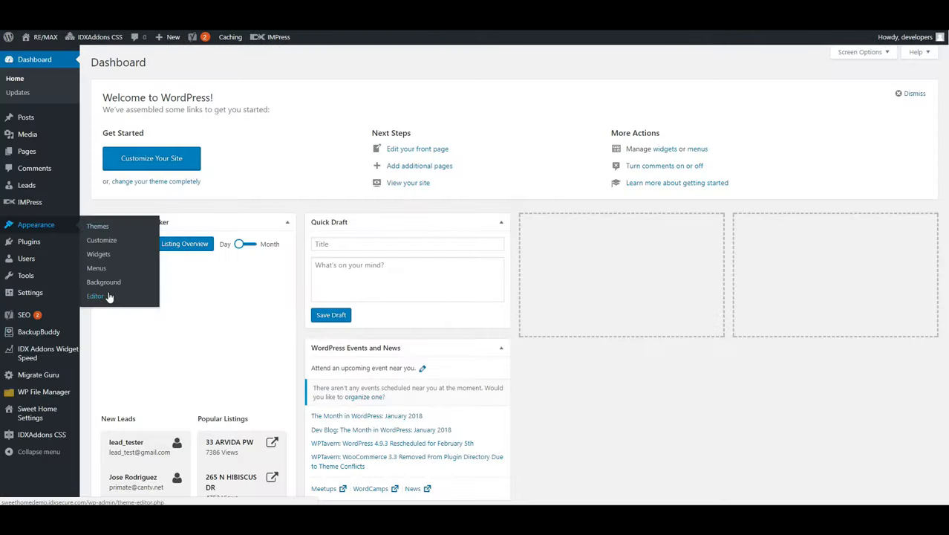
click(115, 254)
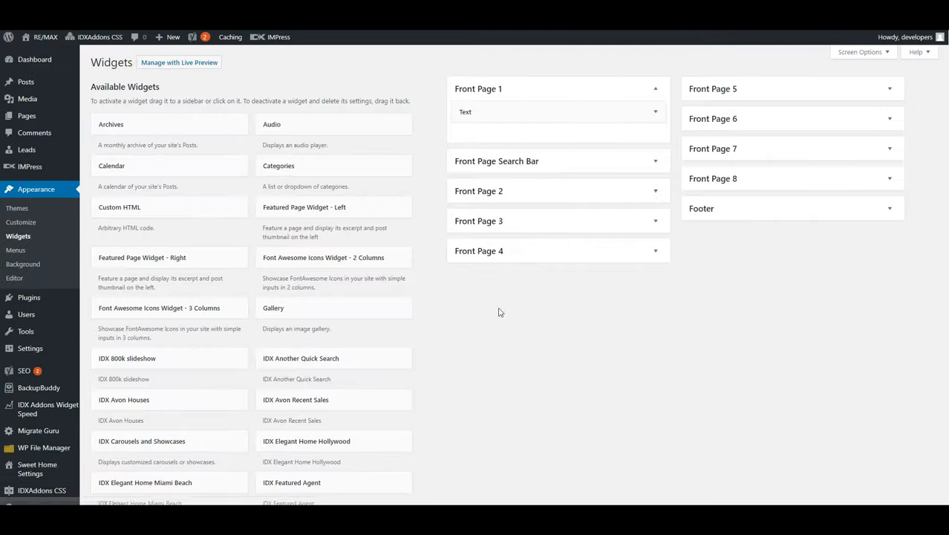
click(654, 192)
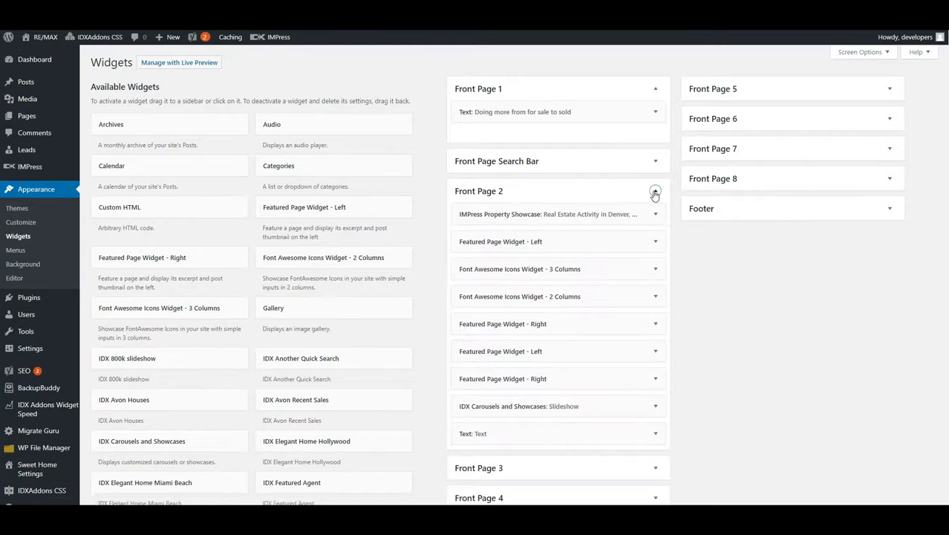
scroll(652, 245, down, 2)
click(654, 319)
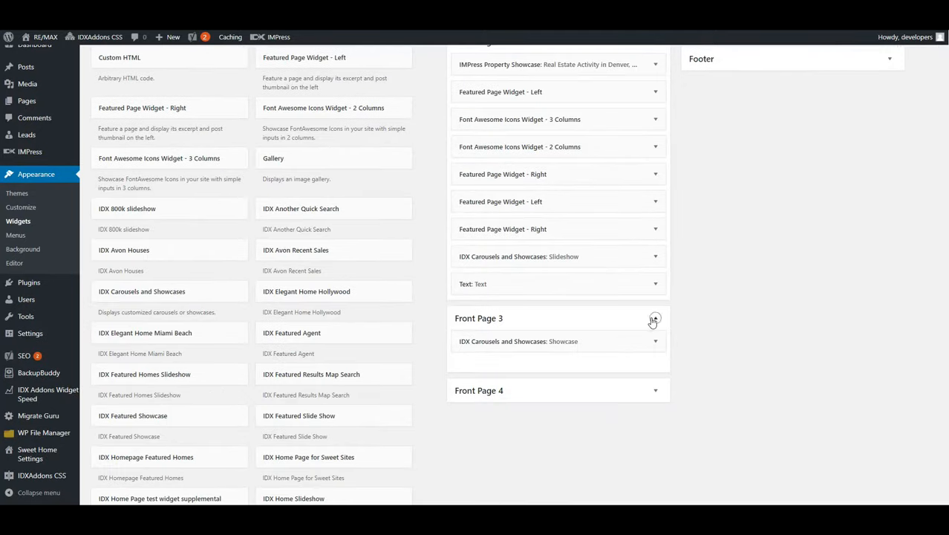
click(655, 390)
scroll(734, 267, up, 2)
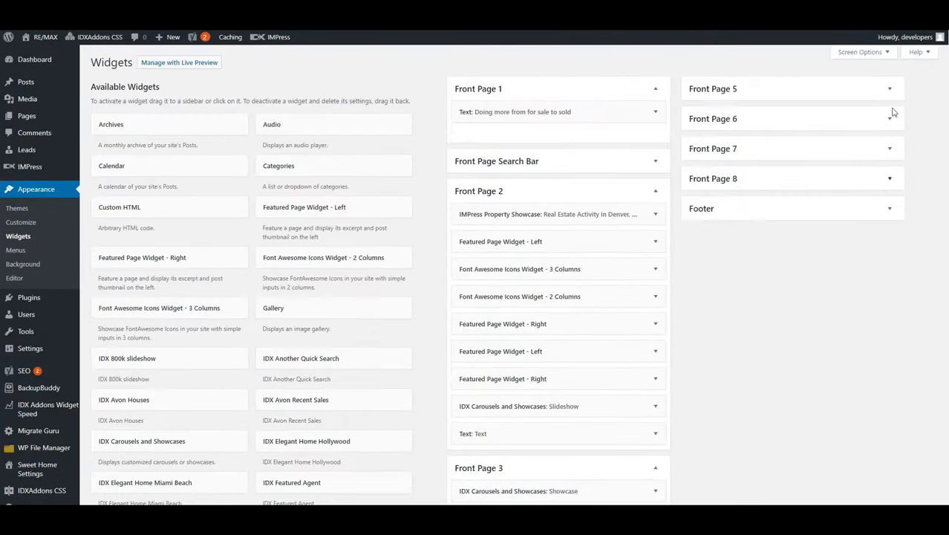
click(890, 89)
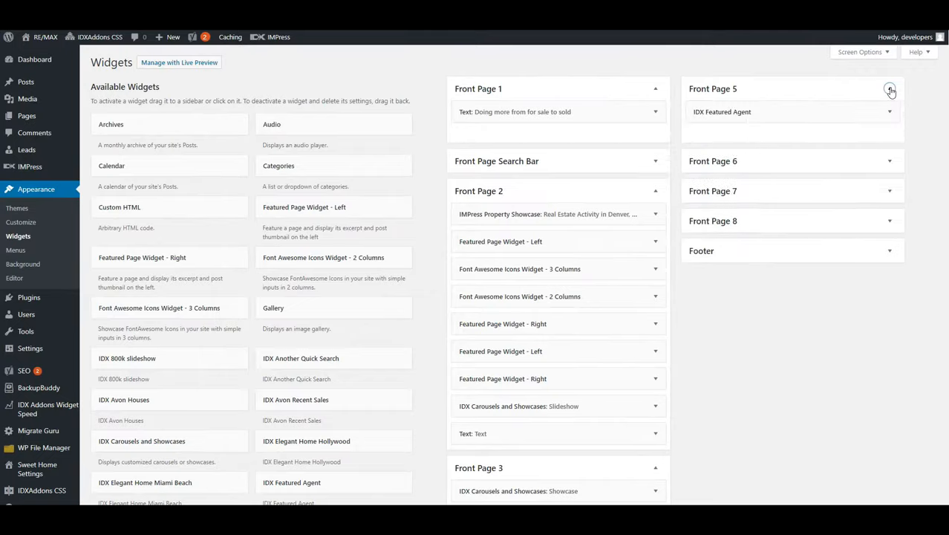
Delete the Slideshow carousel widget and the Text widget from Front Page 2
click(655, 406)
scroll(635, 257, down, 2)
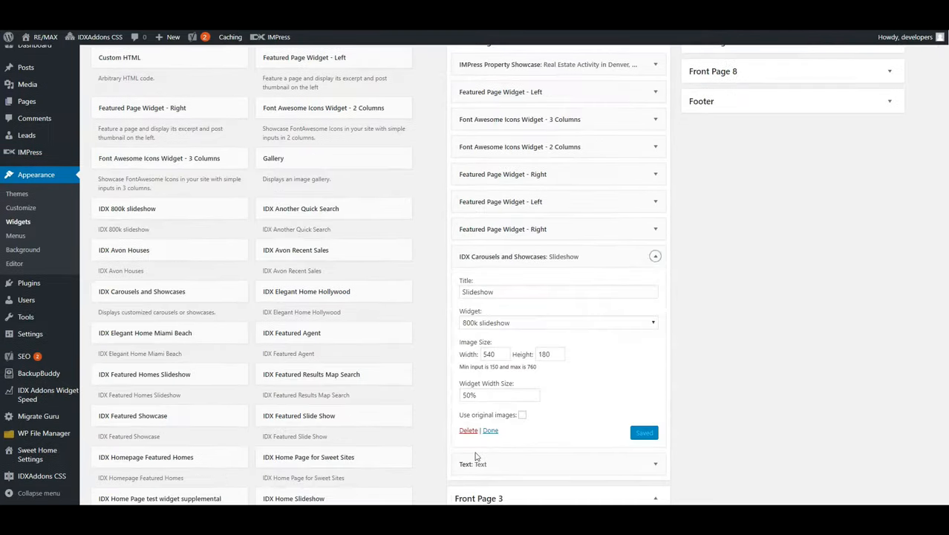
click(468, 429)
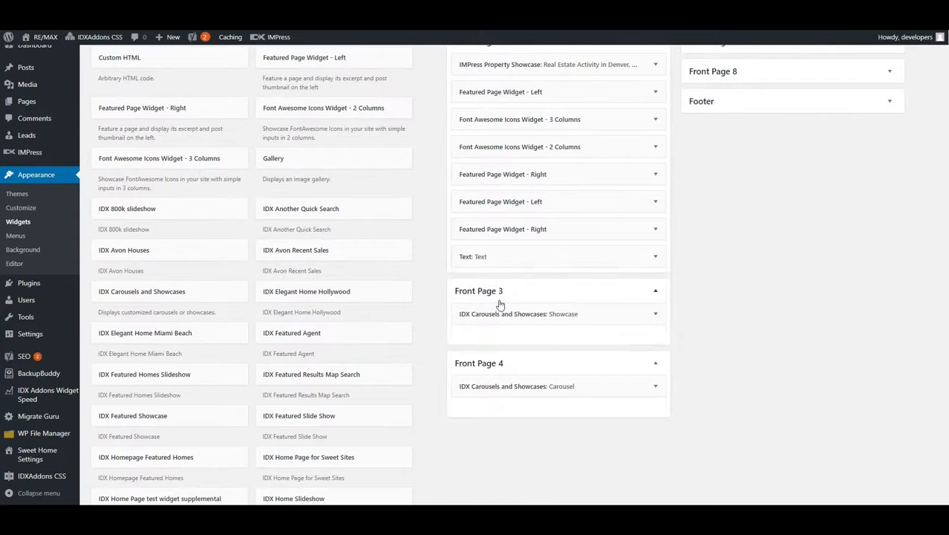
click(655, 257)
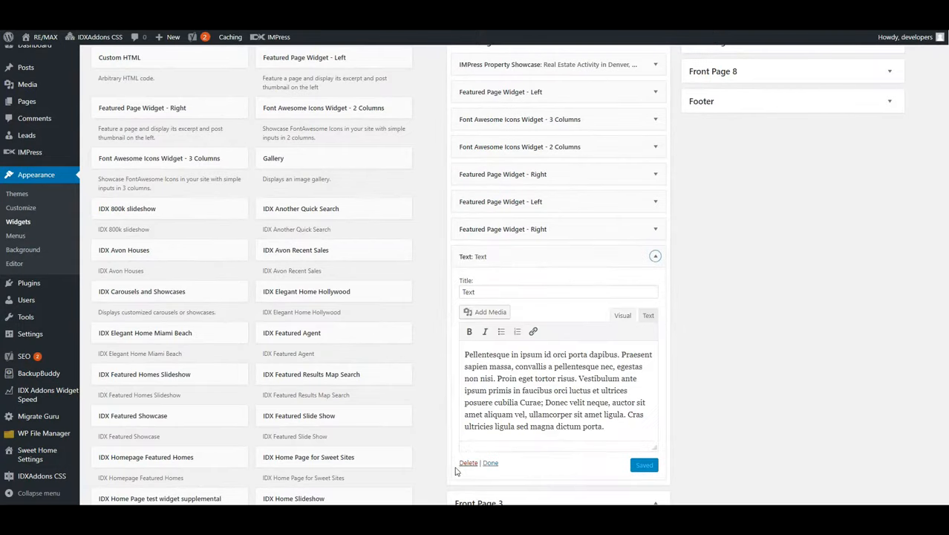
click(468, 462)
Delete the last Featured Page Widget - Right and the second Featured Page Widget - Left from Front Page 2, keeping the first of each
click(656, 231)
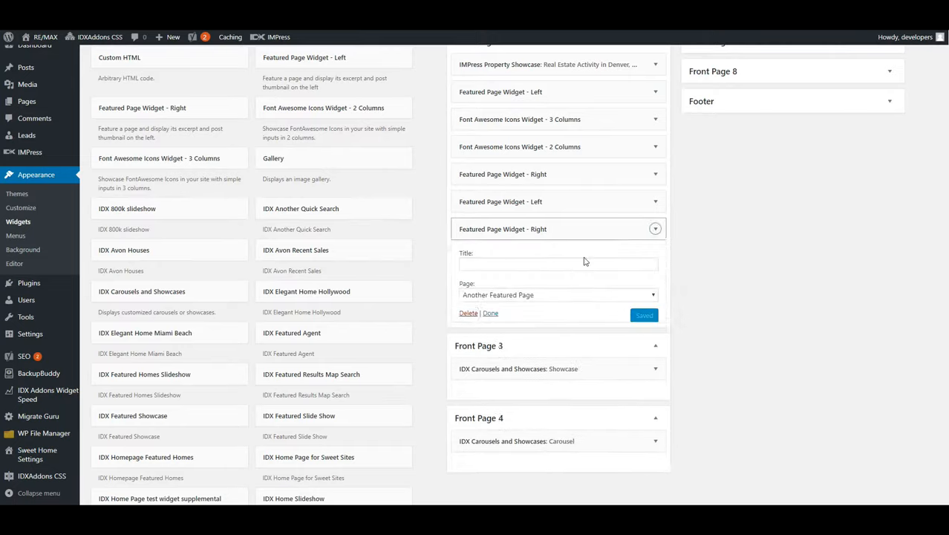
click(469, 313)
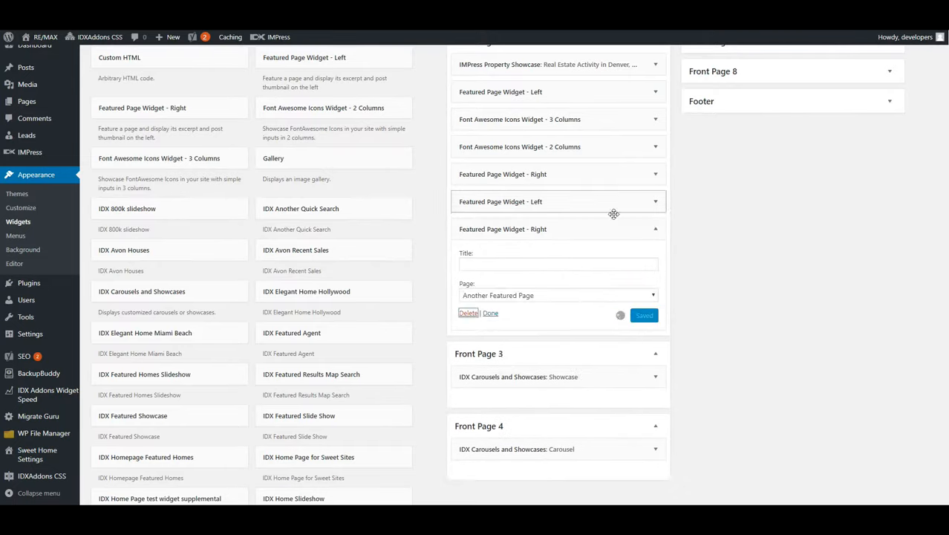
click(655, 201)
click(469, 286)
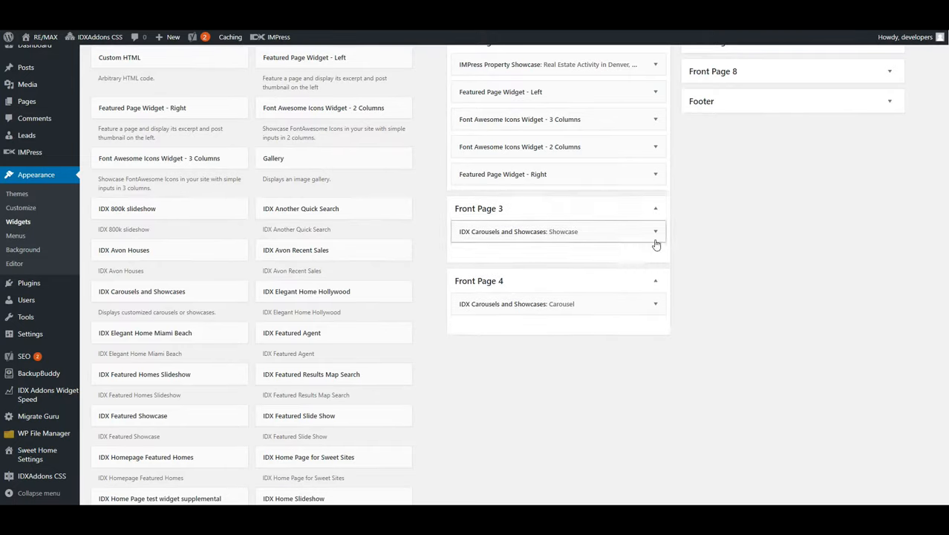
click(655, 174)
click(657, 174)
Delete the Showcase widget from Front Page 3 and the Carousel widget from Front Page 4
click(655, 231)
click(467, 405)
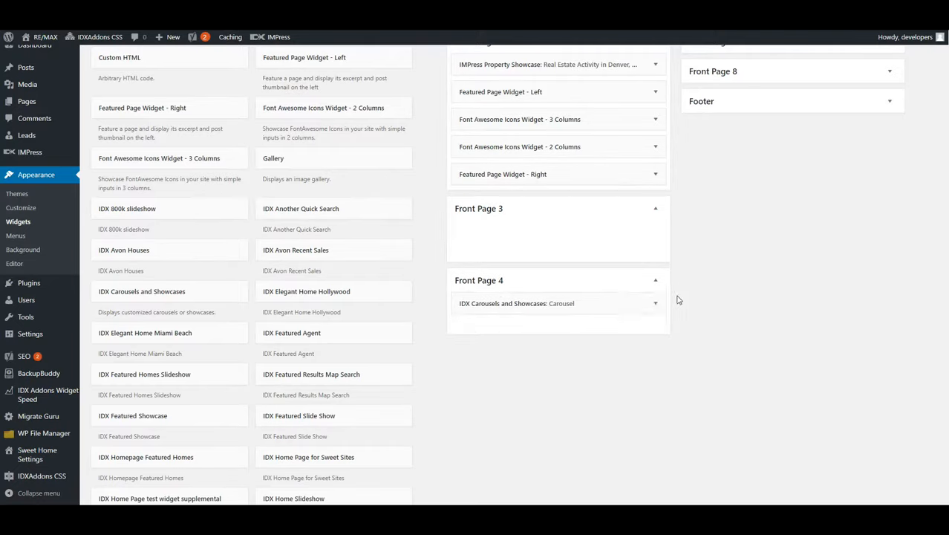
click(655, 303)
click(466, 477)
Delete the IDX Featured Agent widget from Front Page 5 and the Simple Call to Action Widget from Front Page 6
scroll(816, 185, up, 3)
click(890, 112)
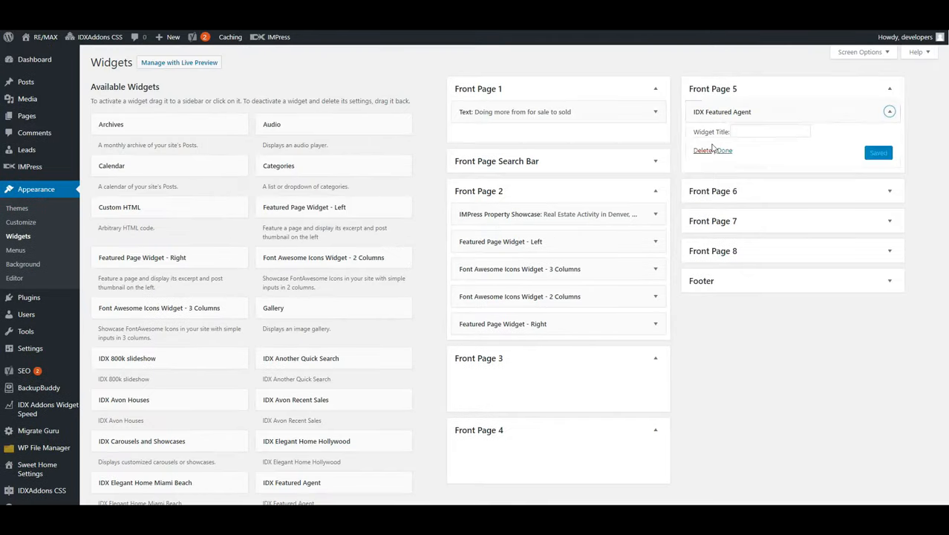
click(702, 152)
click(890, 157)
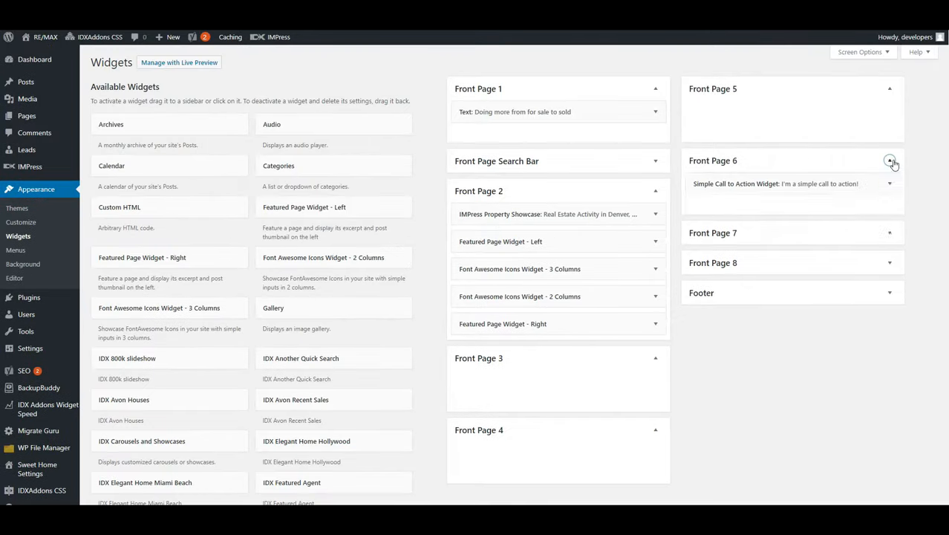
click(889, 183)
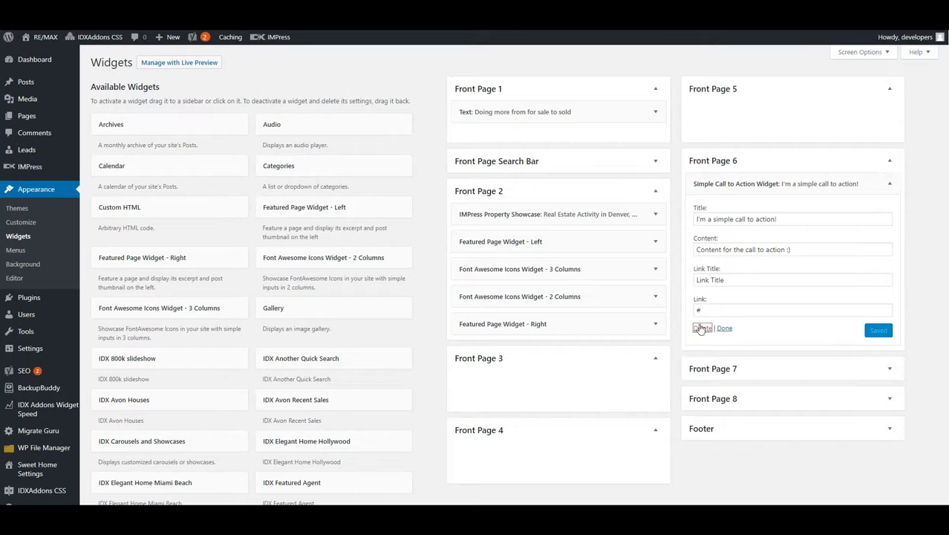
click(702, 328)
Spread the featured-left, 3-column icons, 2-column icons and featured-right widgets from Front Page 2 across Front Page 3 to 6 in order and open the live site
click(891, 233)
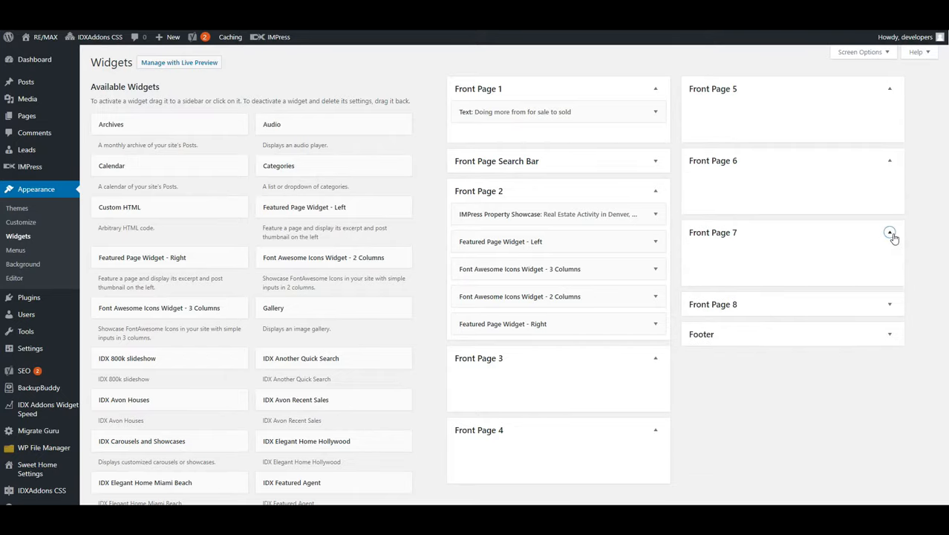
click(894, 305)
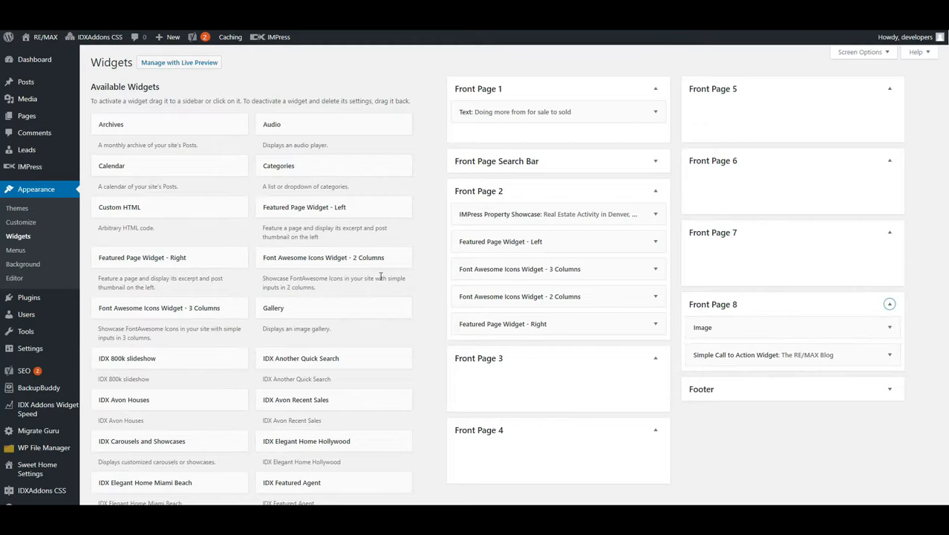
drag(544, 243, 558, 423)
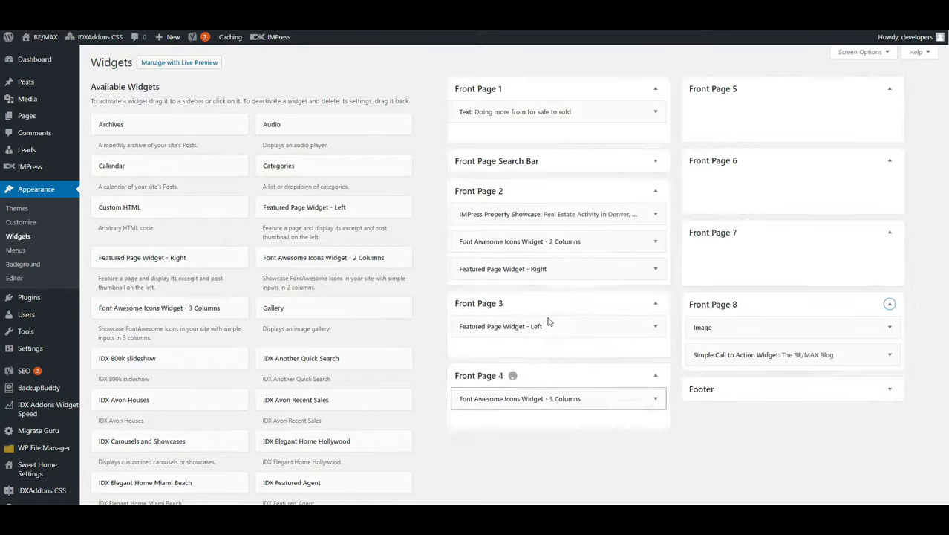
drag(551, 242, 762, 184)
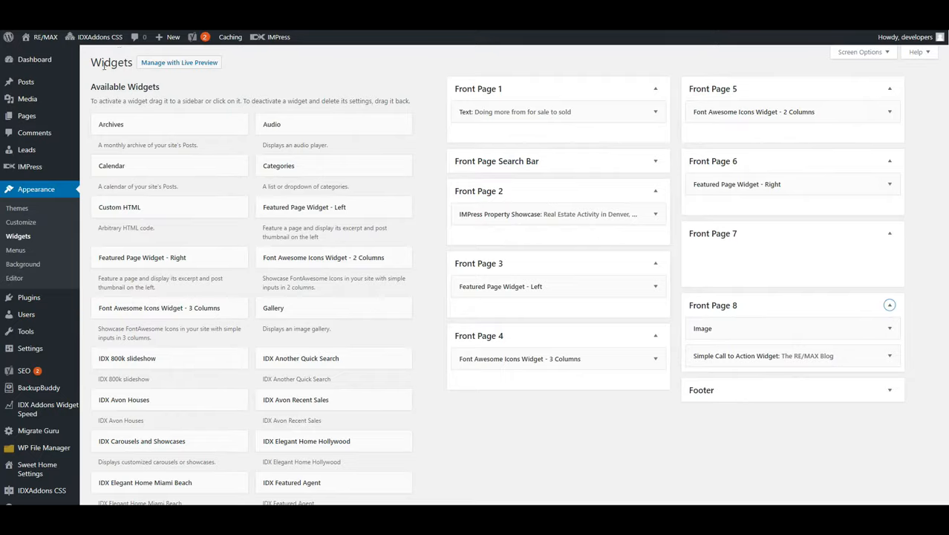
click(45, 36)
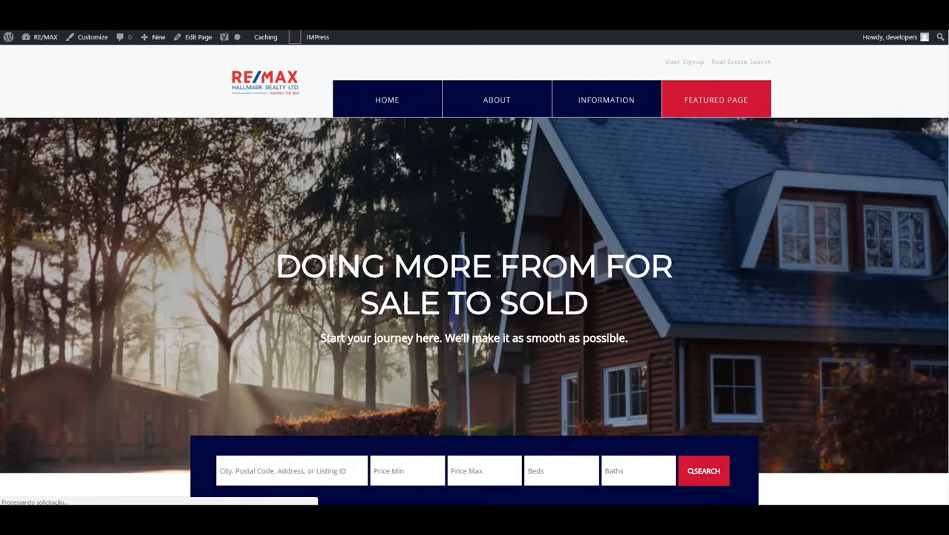
Check the live front page's sections and delete the Font Awesome Icons Widget - 2 Columns from Front Page 2
mouse_move(738, 98)
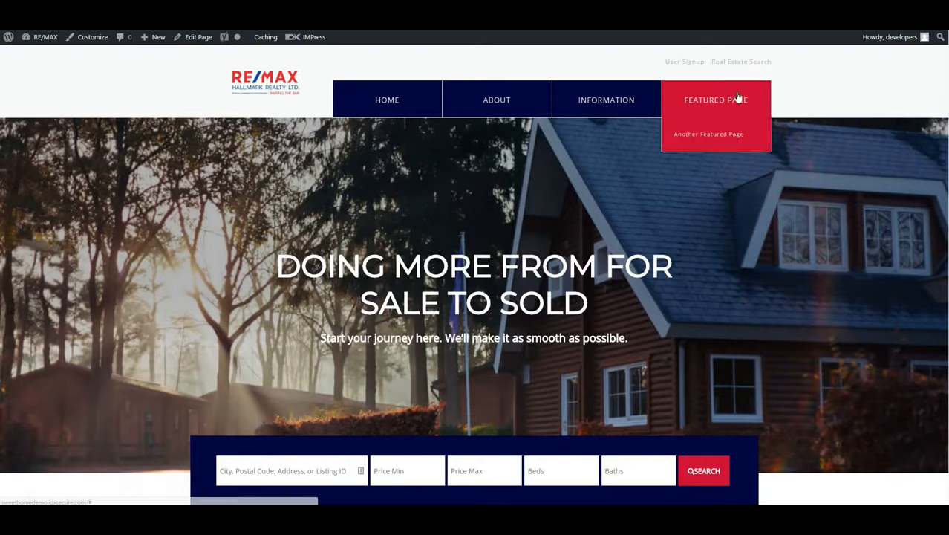
scroll(778, 157, down, 6)
scroll(780, 161, down, 10)
scroll(521, 167, up, 3)
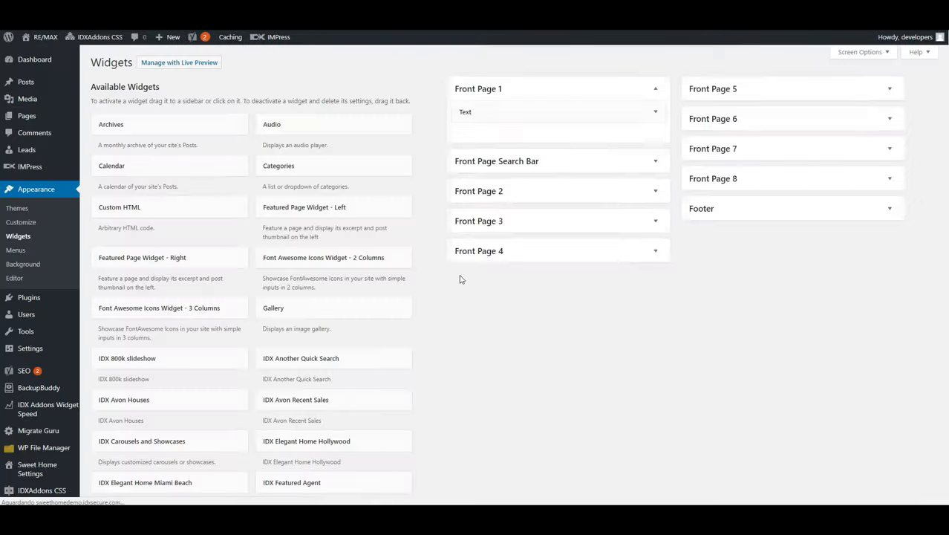
click(605, 191)
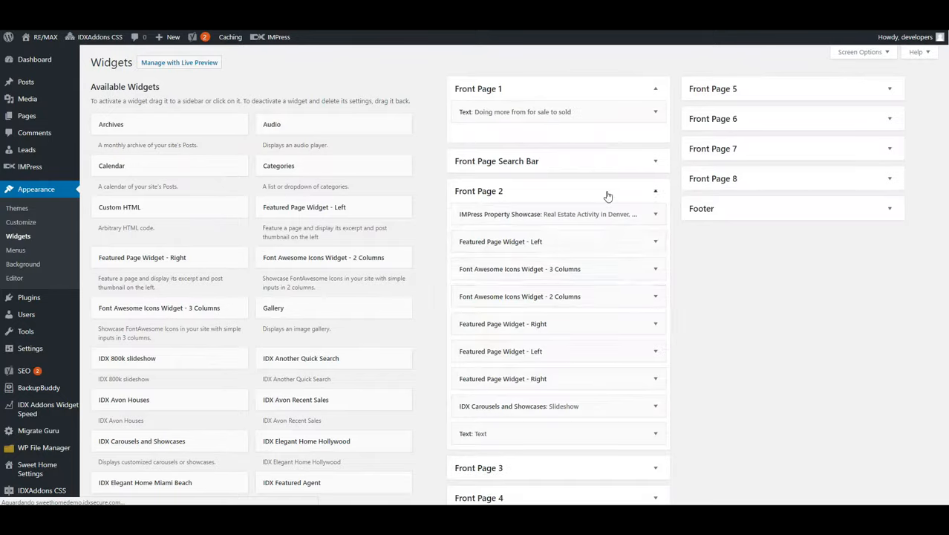
click(658, 298)
scroll(557, 297, down, 5)
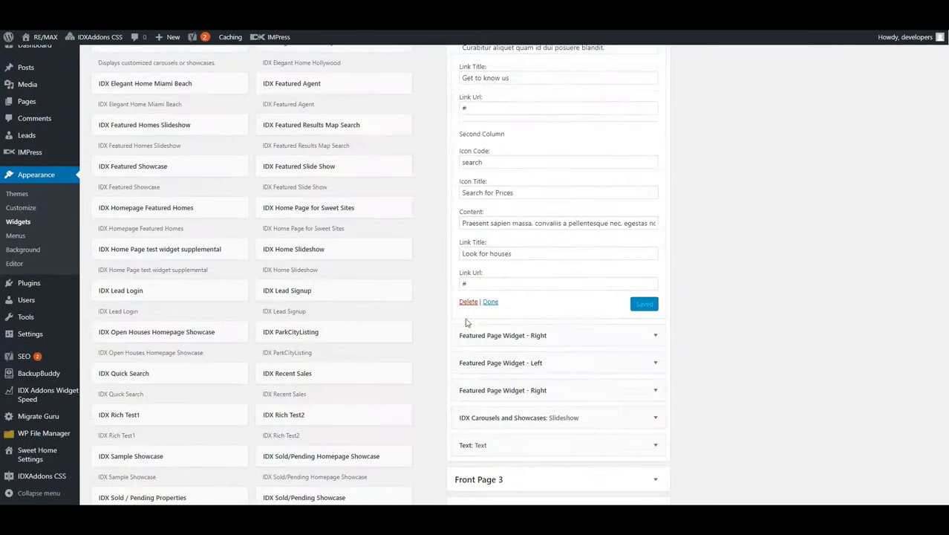
click(468, 302)
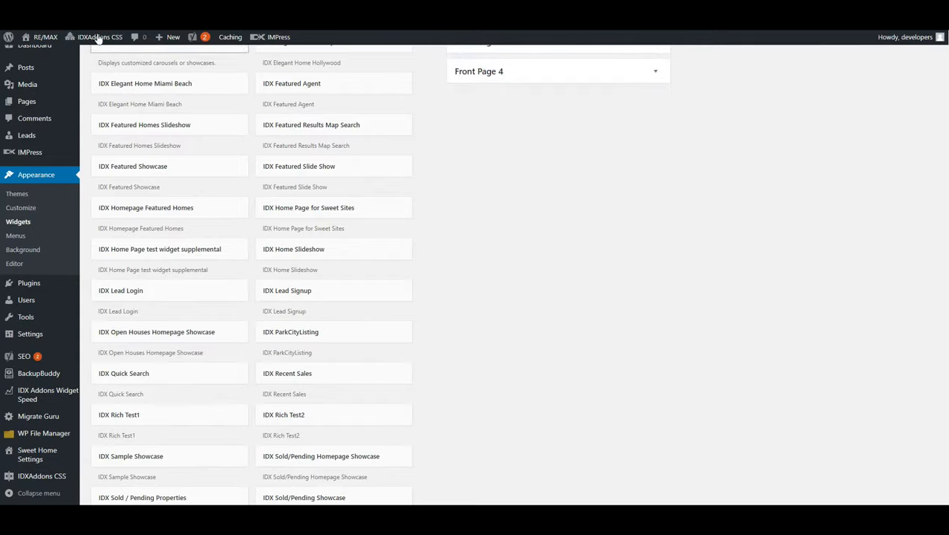
Open the live site and review the order of the front page sections
click(34, 54)
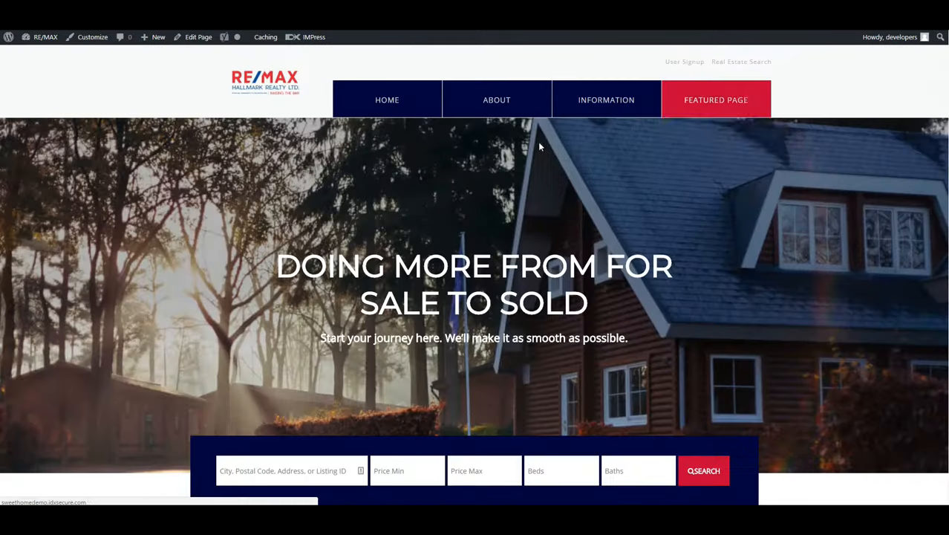
scroll(746, 93, down, 15)
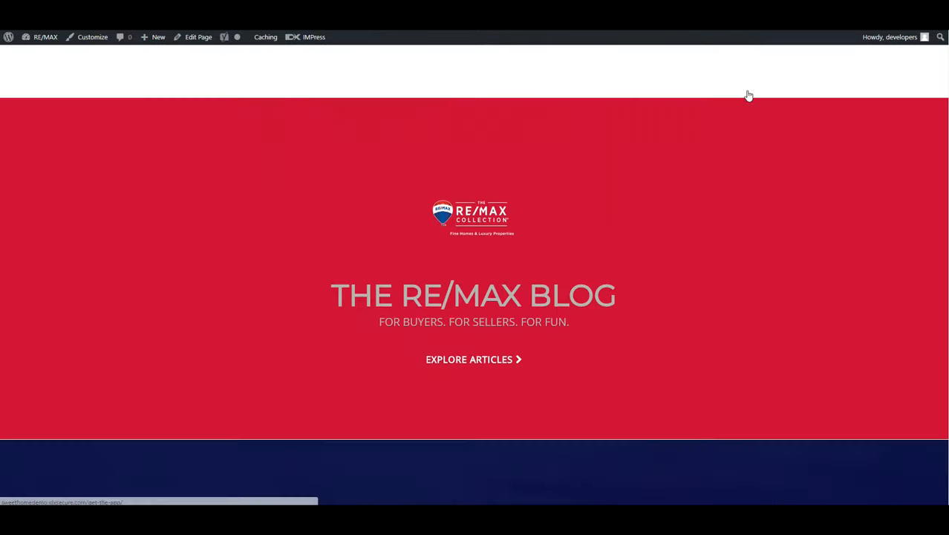
scroll(748, 95, down, 10)
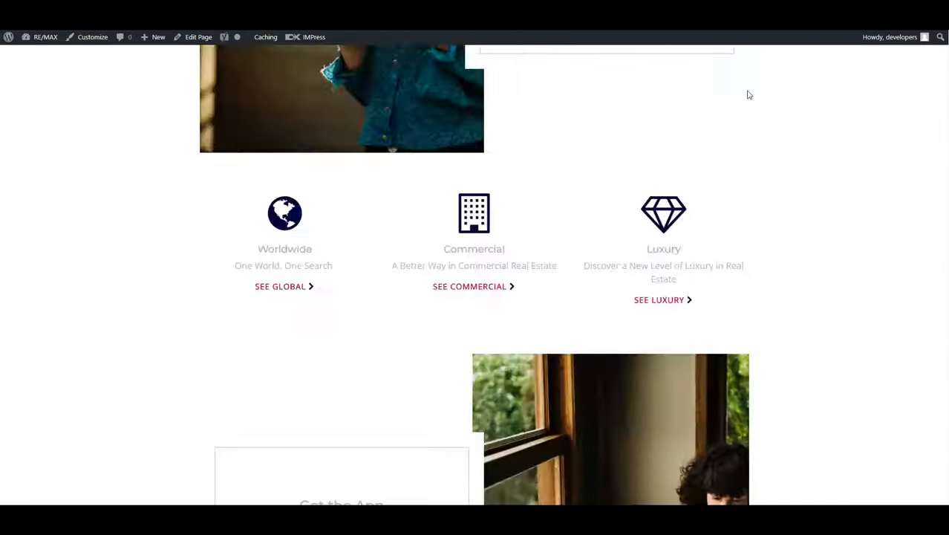
scroll(745, 93, up, 20)
mouse_move(50, 37)
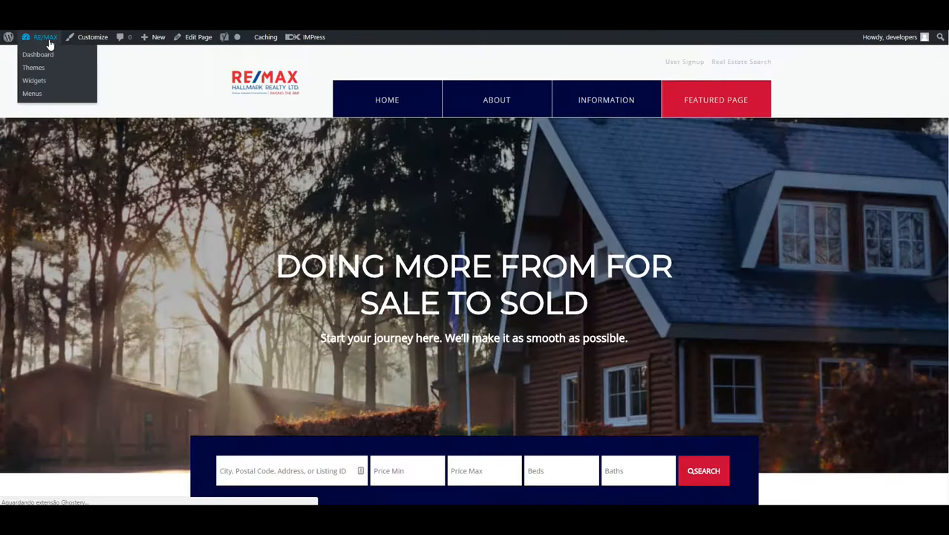
Examine the Twitter, Facebook and LinkedIn URL fields and the header and footer script fields in Sweet Home Settings, and return to the live site
click(37, 54)
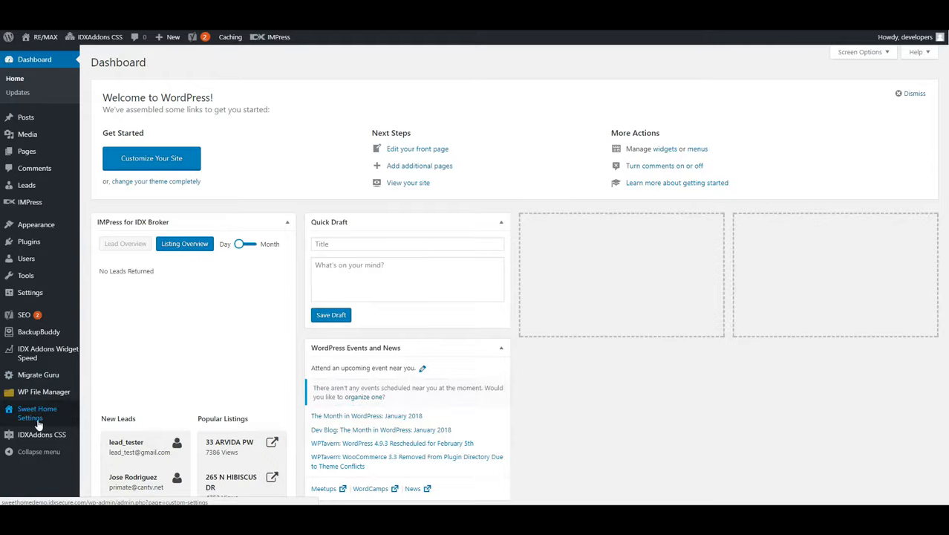
click(38, 421)
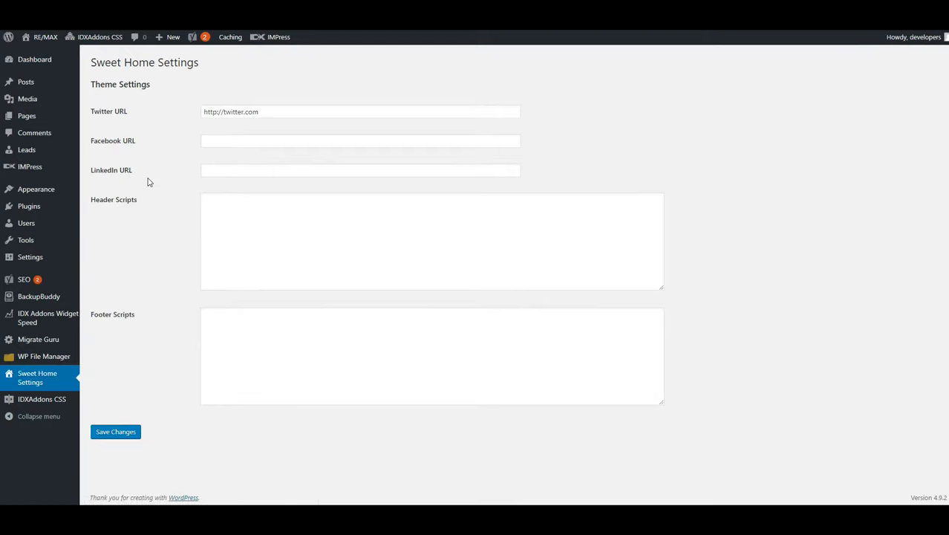
drag(280, 111, 199, 119)
click(280, 107)
click(269, 145)
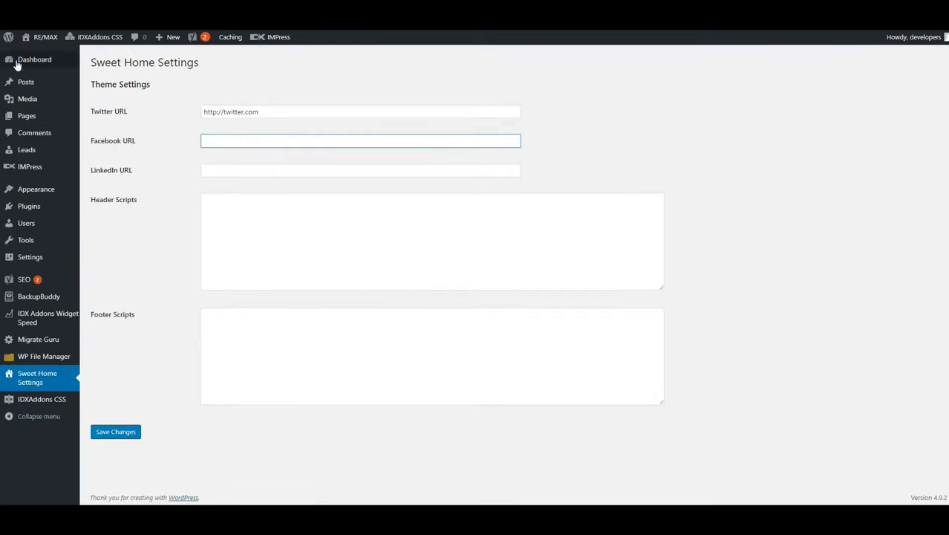
click(273, 113)
click(264, 142)
click(250, 170)
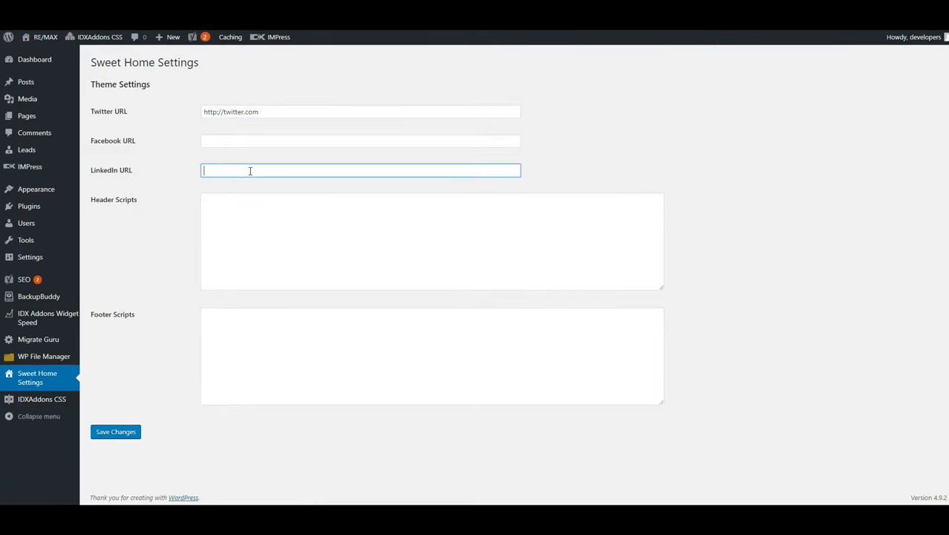
click(225, 216)
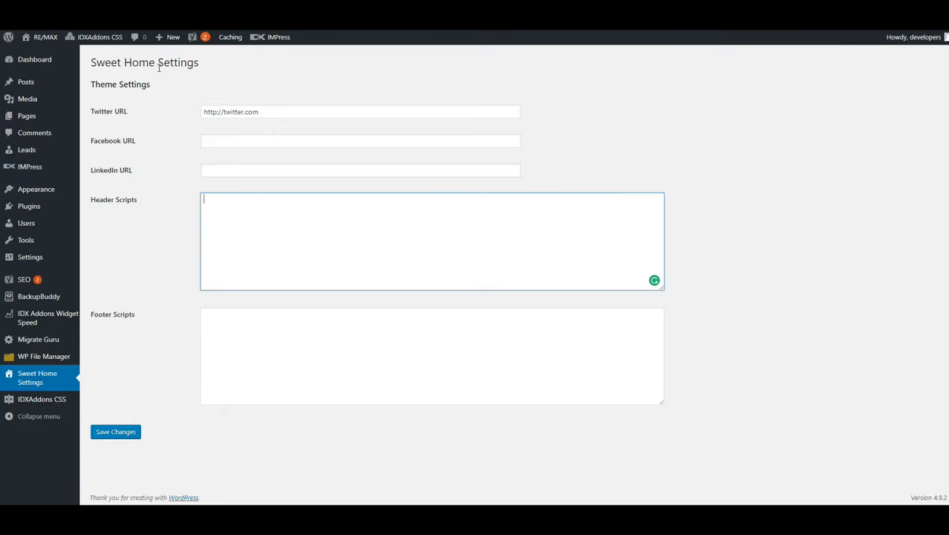
click(250, 389)
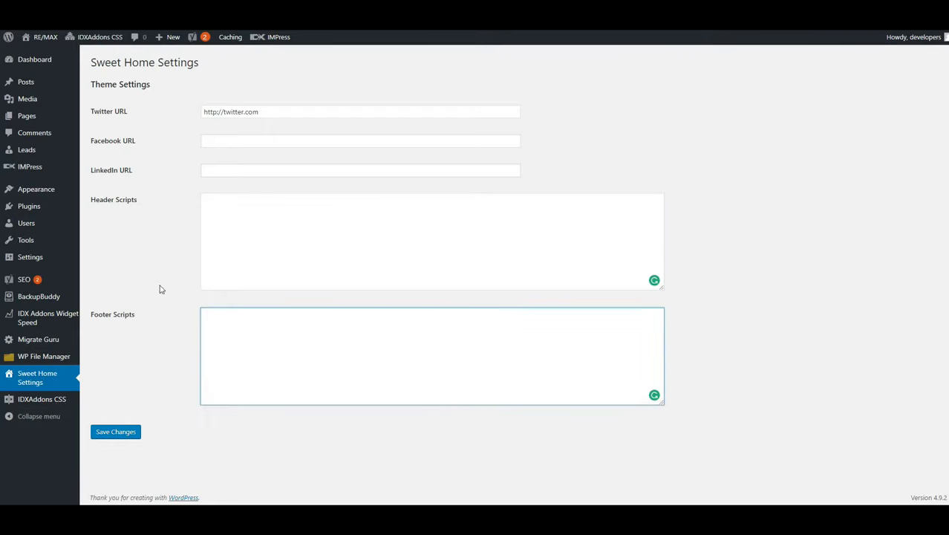
click(42, 36)
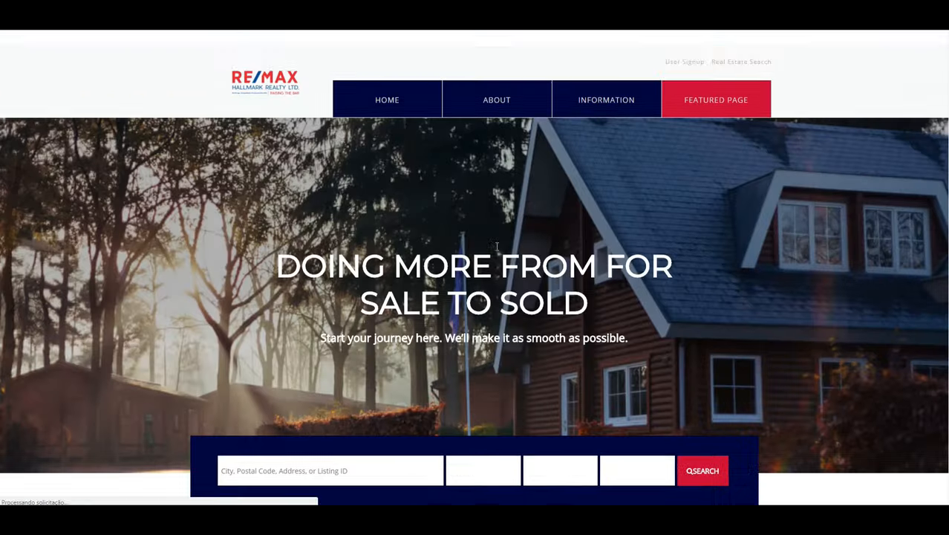